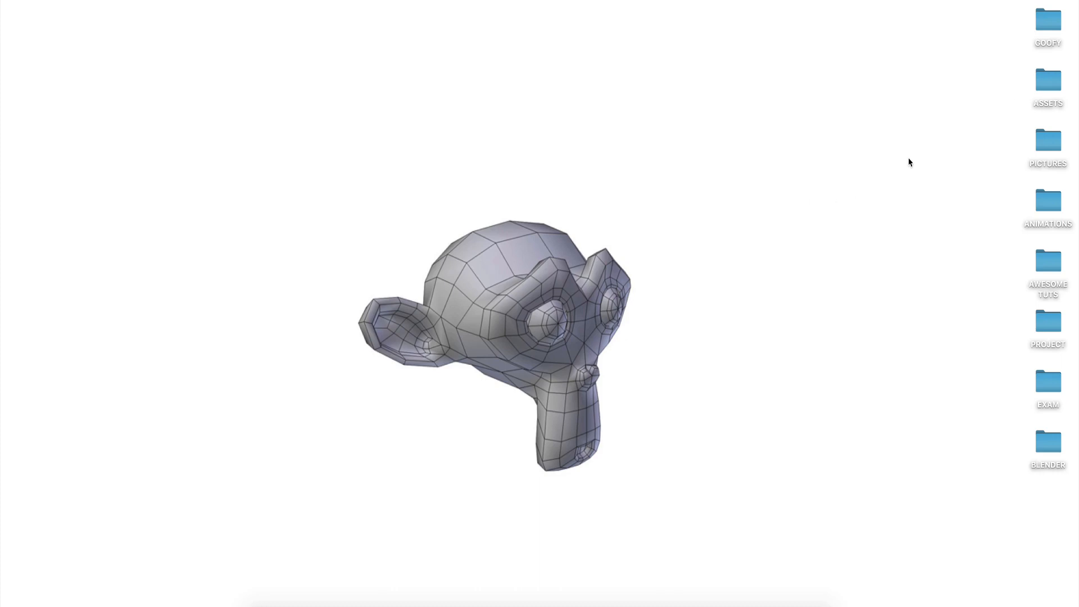
Open the GOOFY folder on the desktop.
left_click(1055, 28)
left_click(939, 89)
left_click(1050, 21)
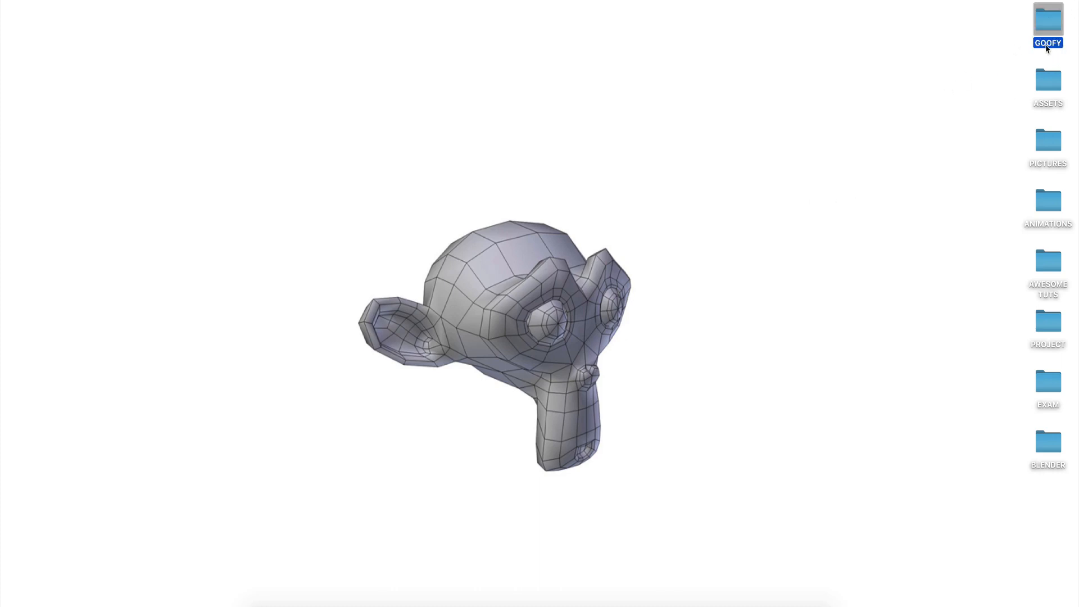
double_click(1049, 19)
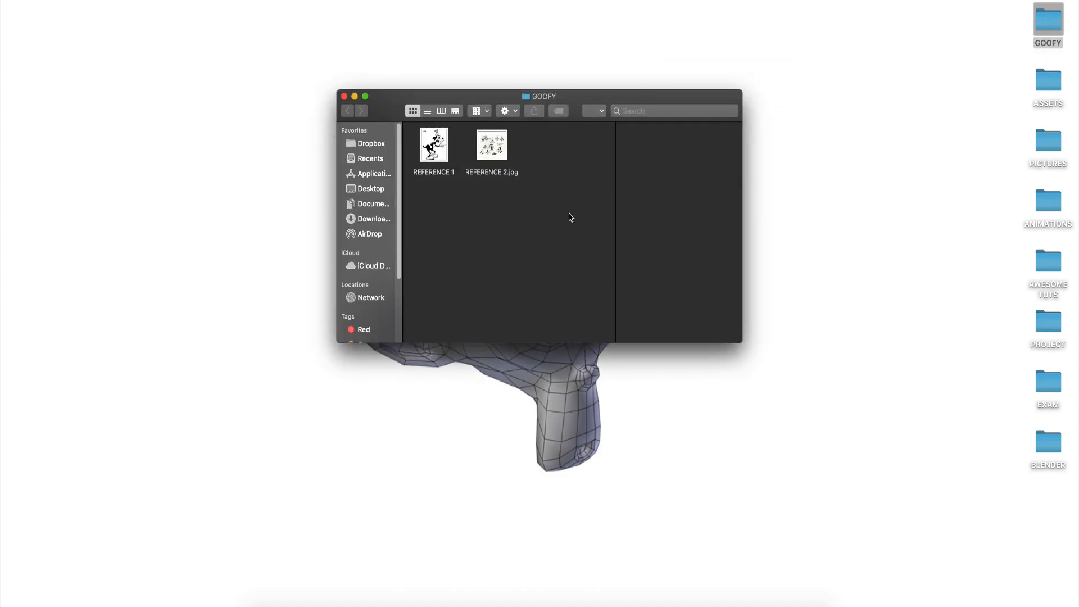
Preview the REFERENCE 1 and REFERENCE 2.jpg images in the GOOFY folder at full size.
left_click_drag(570, 217, 412, 115)
left_click(585, 255)
left_click_drag(585, 255, 410, 117)
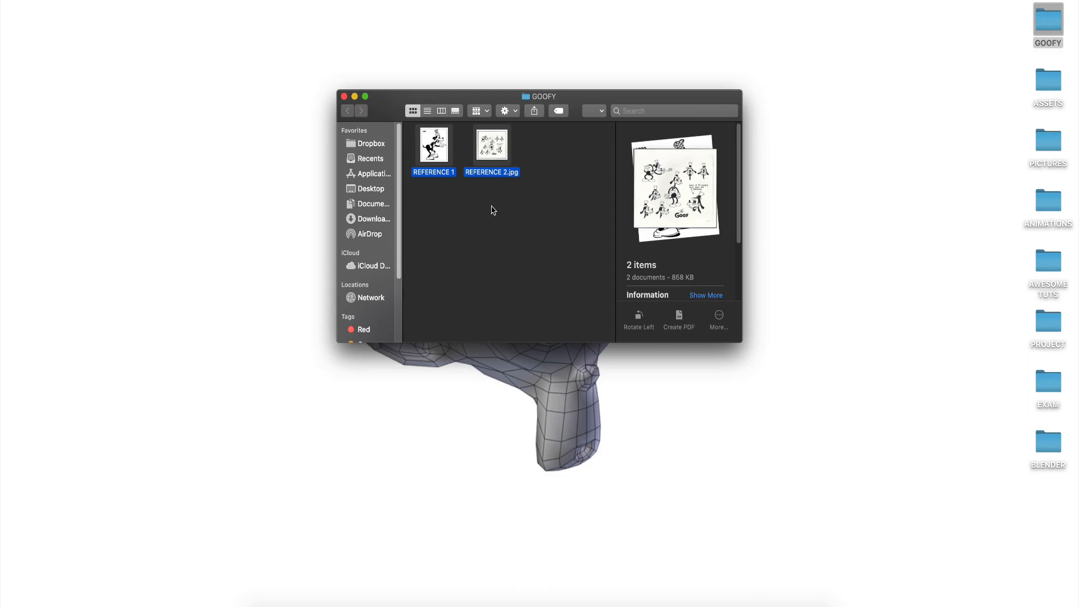
left_click(490, 231)
key("Right")
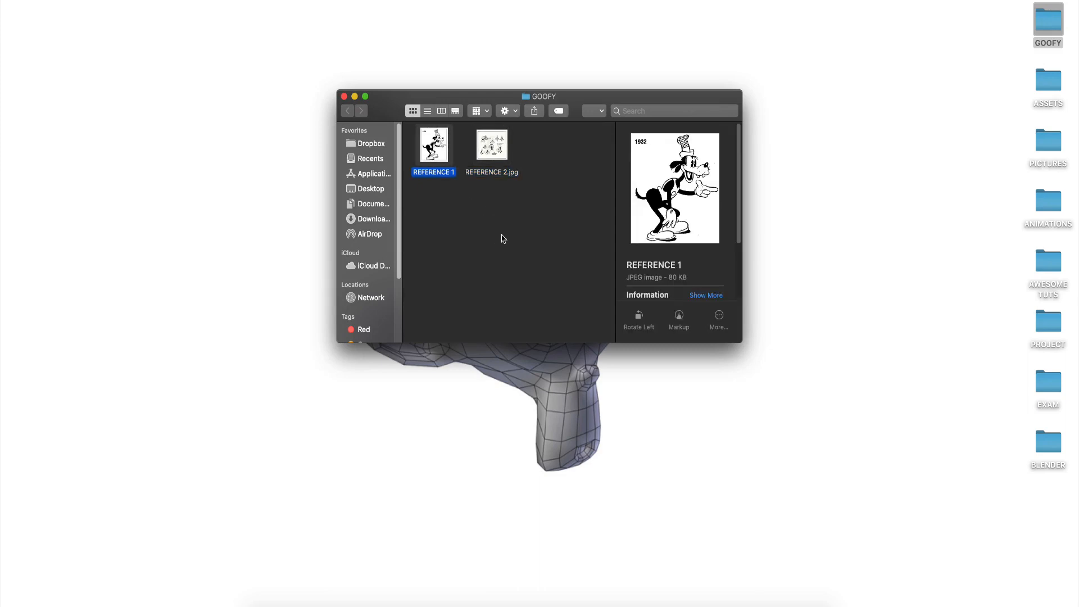
key("space")
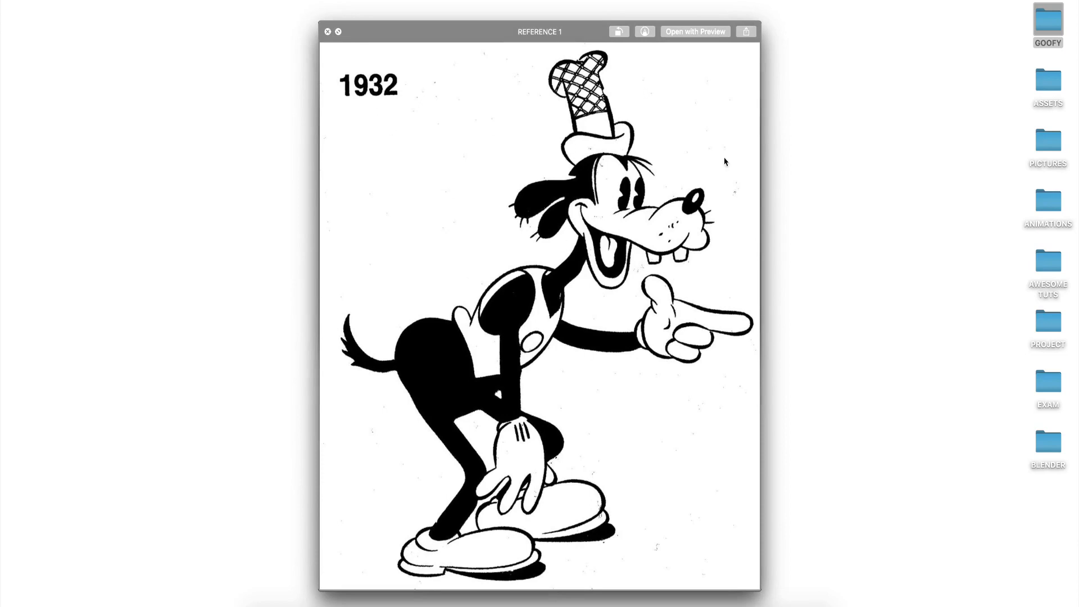
key("space")
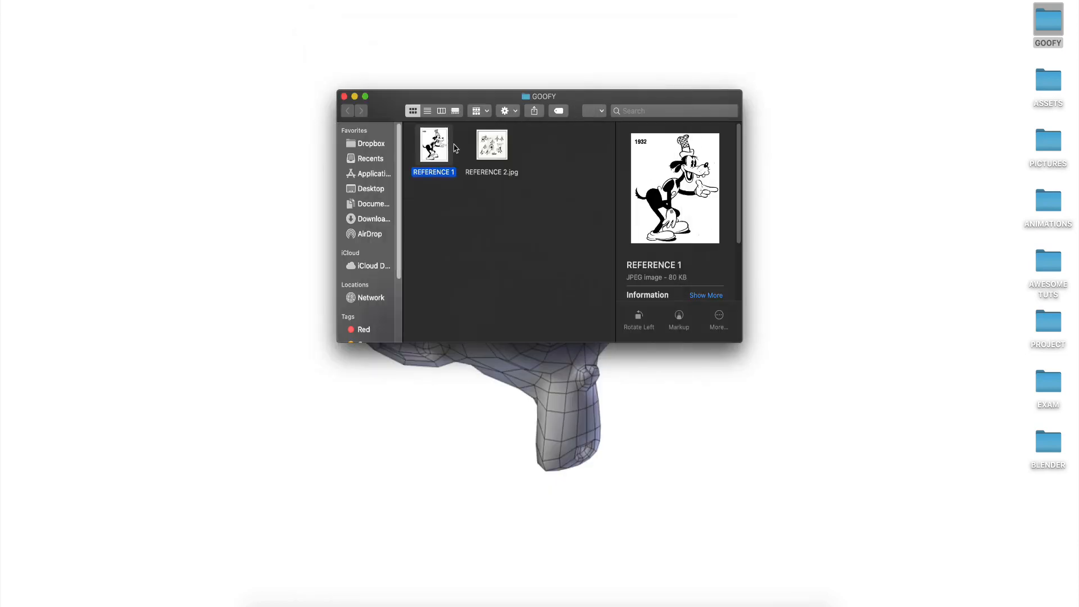
key("Right")
key("space")
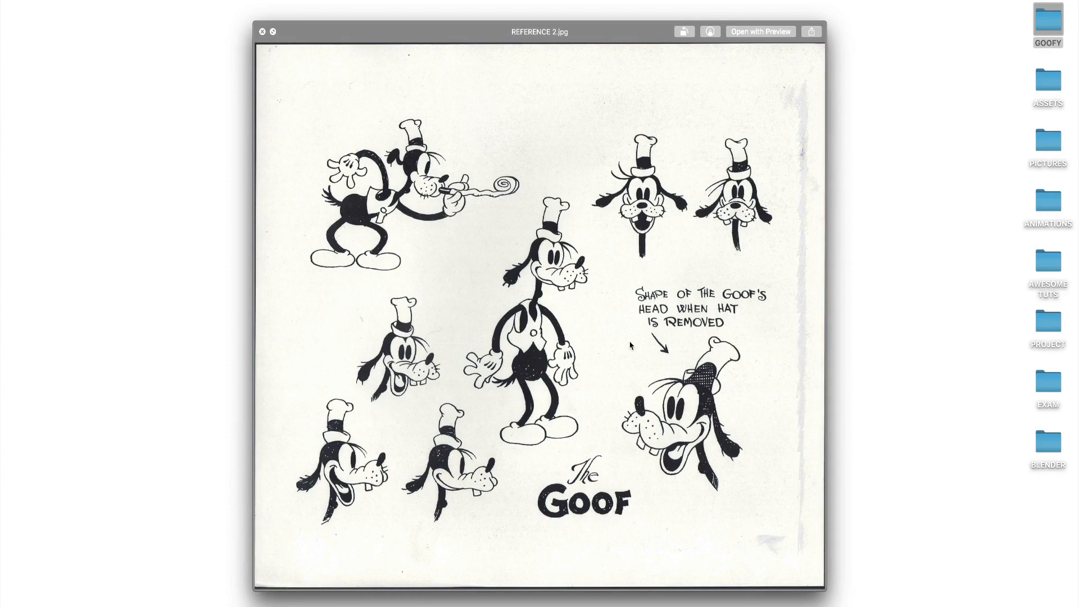
key("space")
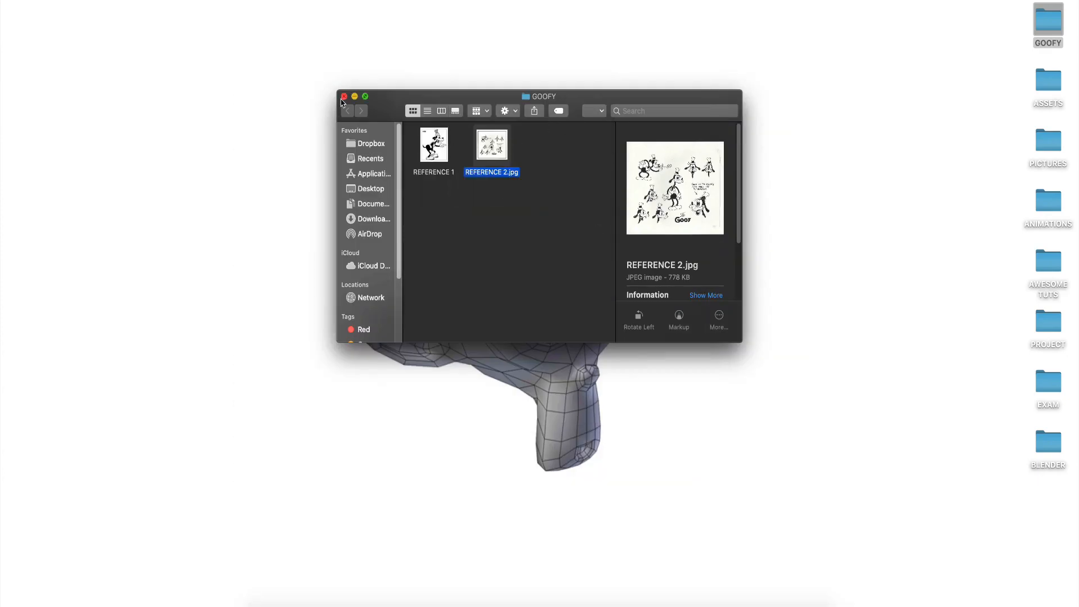
Close the folder window and start a new General file in Blender.
left_click(343, 98)
left_click(601, 595)
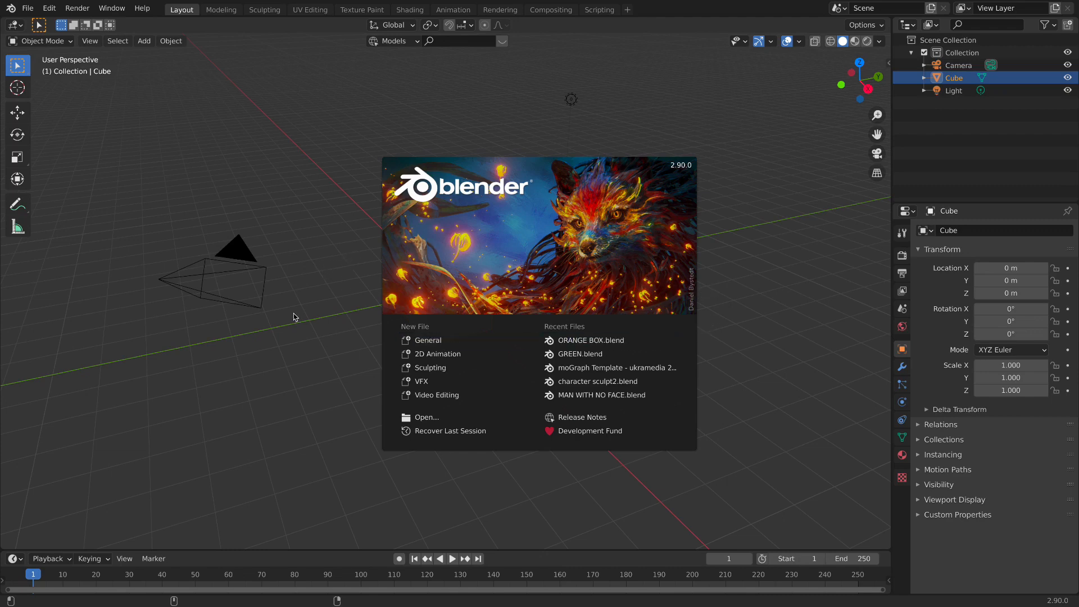
left_click(428, 340)
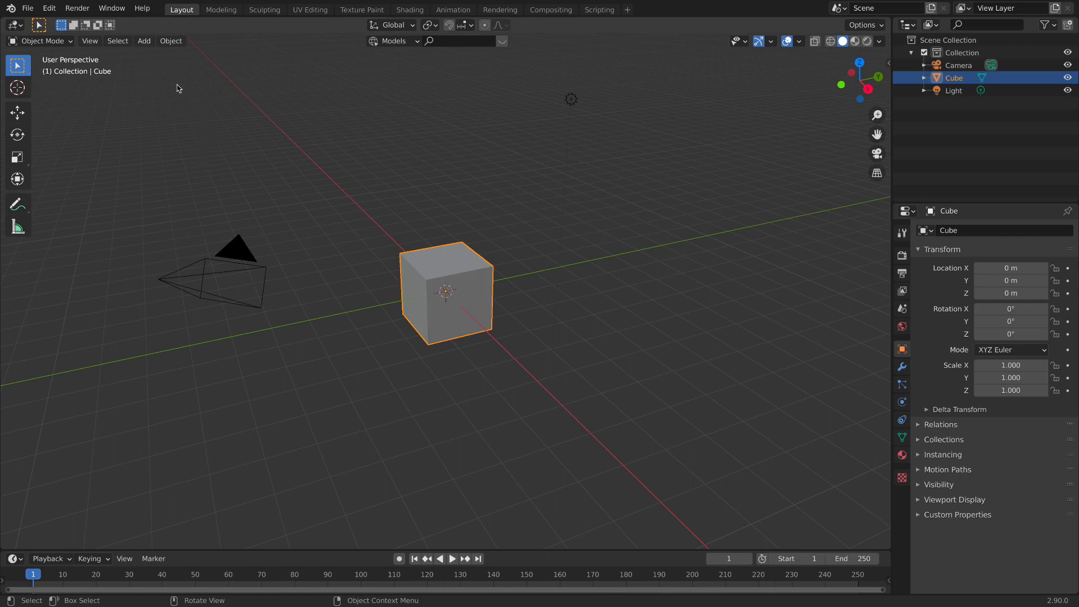
left_click_drag(178, 87, 675, 358)
left_click(638, 145)
left_click_drag(631, 75, 363, 232)
left_click_drag(205, 193, 380, 265)
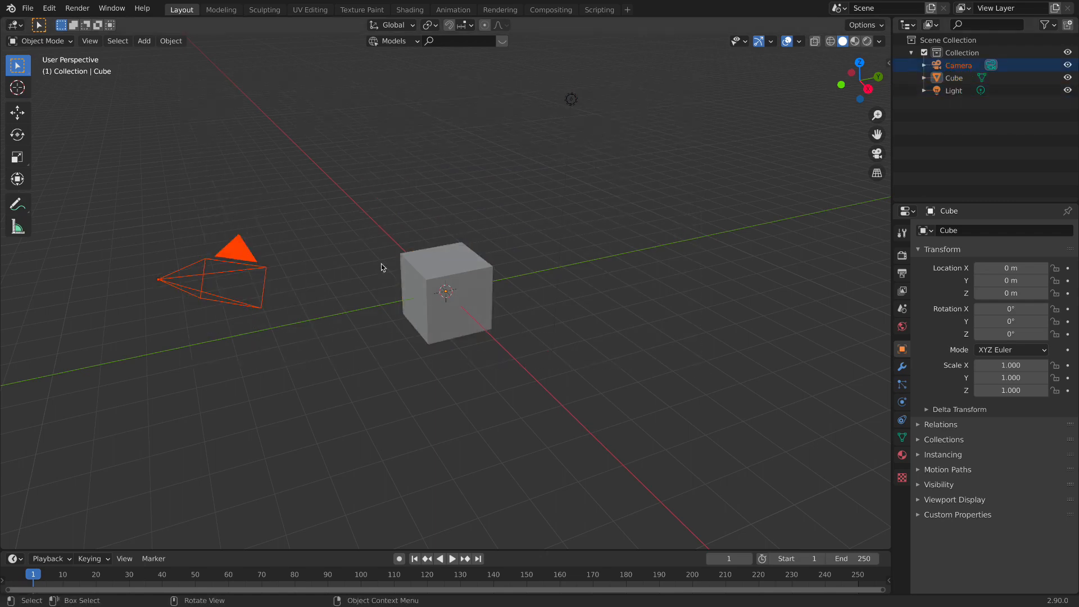
left_click_drag(351, 208, 597, 373)
left_click(629, 352)
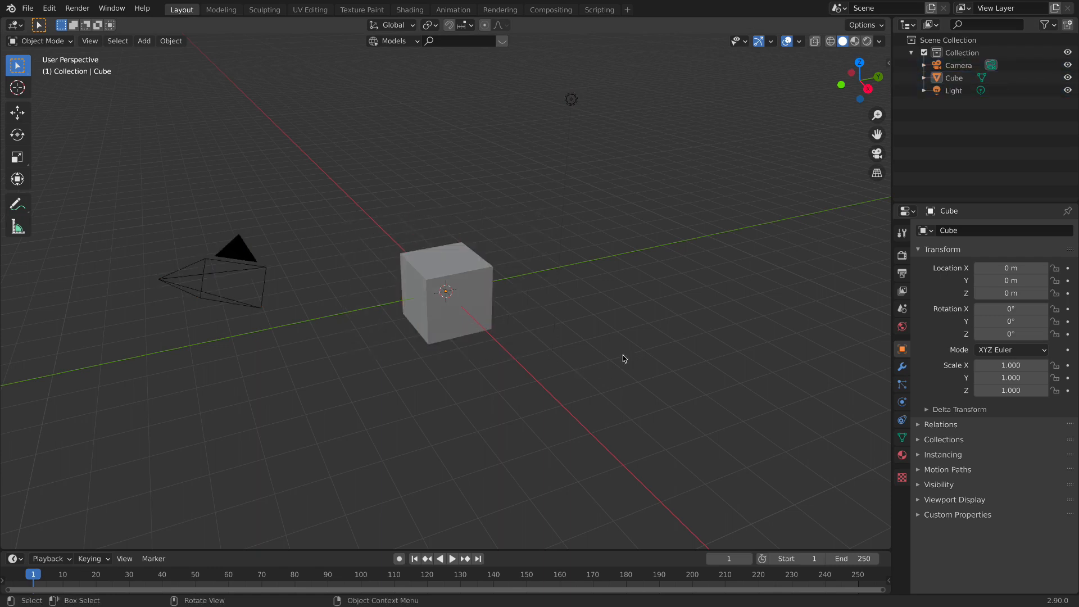
Enable the Screencast Keys display for the 3D viewport and hide the sidebar again.
key("n")
left_click(884, 172)
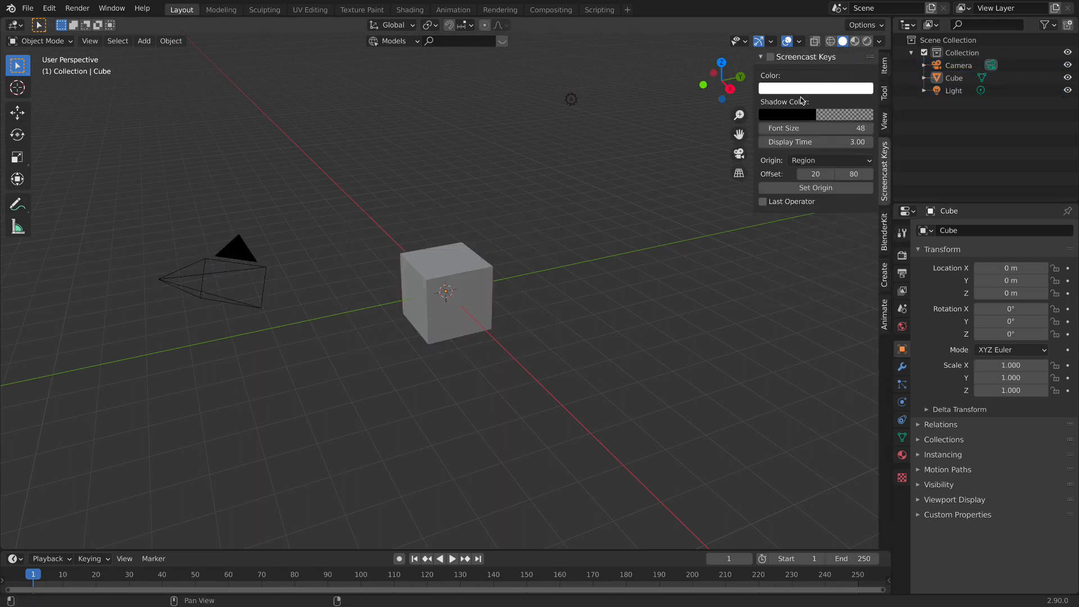
key("n")
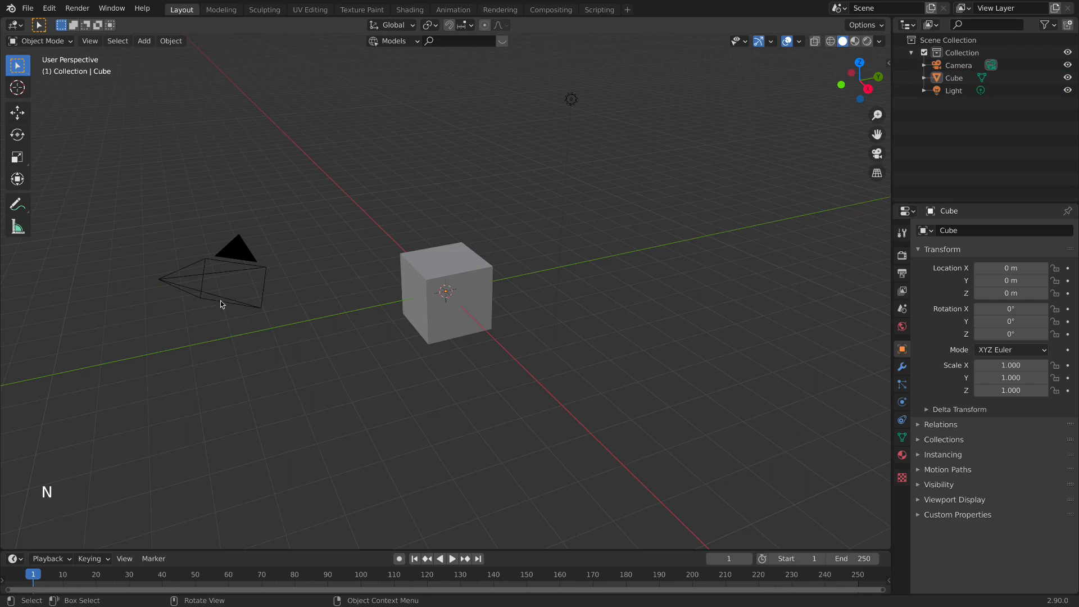
left_click(227, 430)
left_click(537, 435)
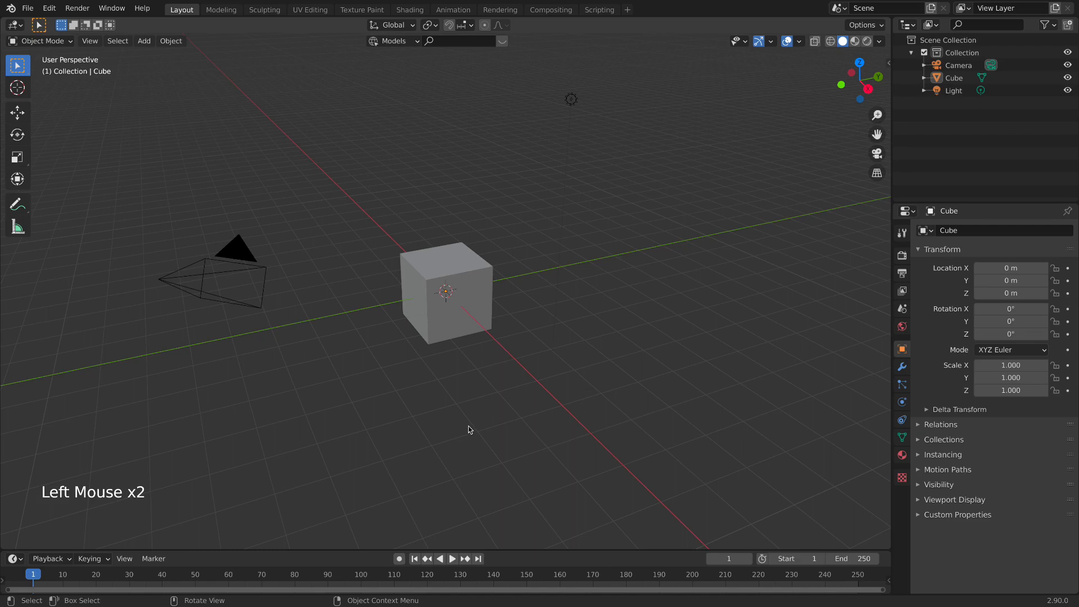
Hide the default cube and switch the viewport to the front orthographic view.
left_click(423, 337)
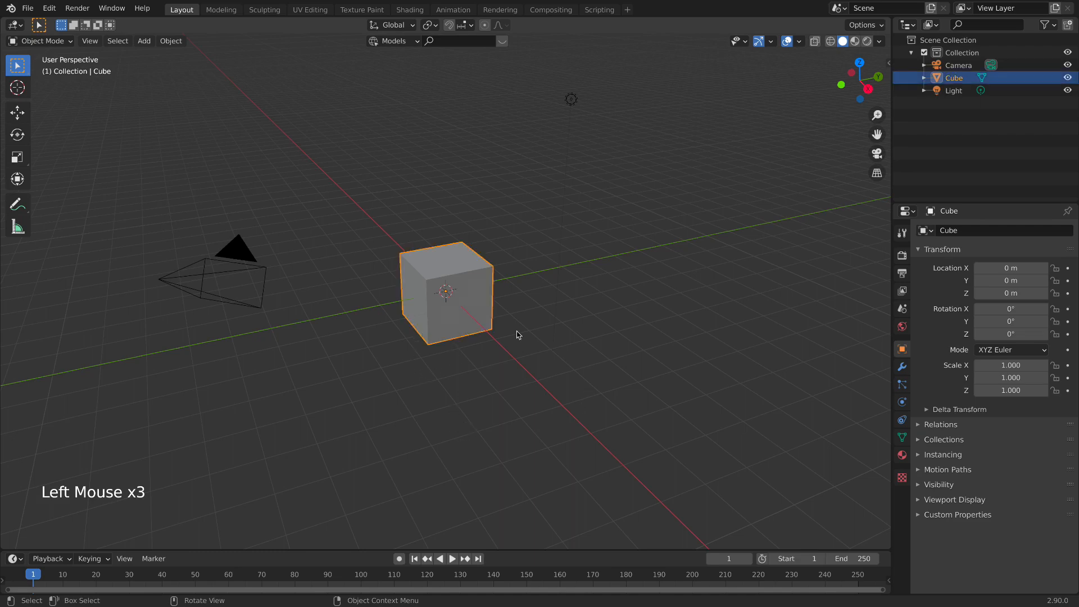
key("h")
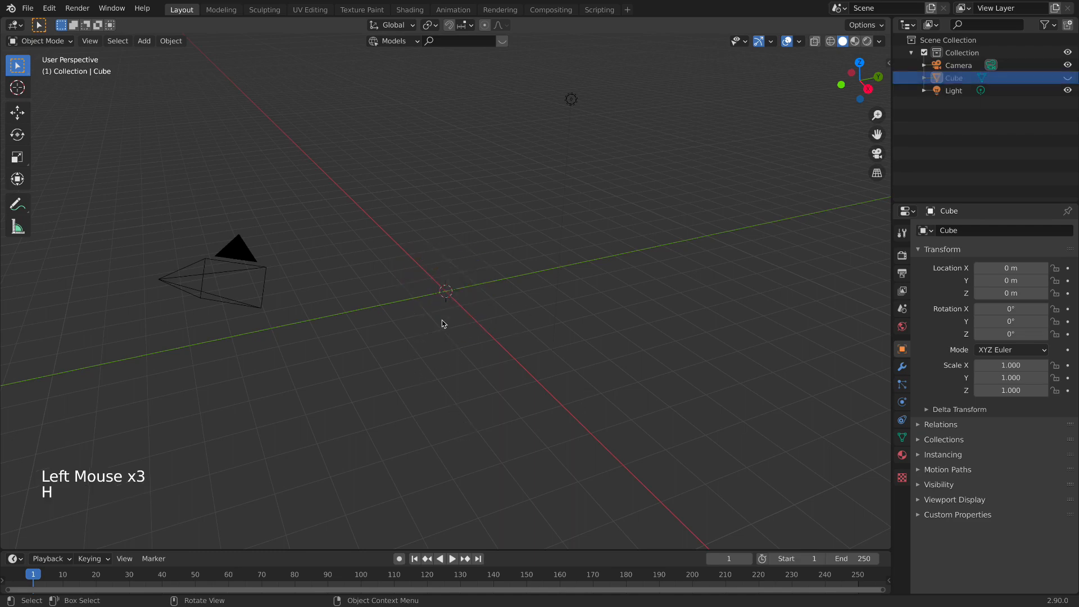
key("KP_1")
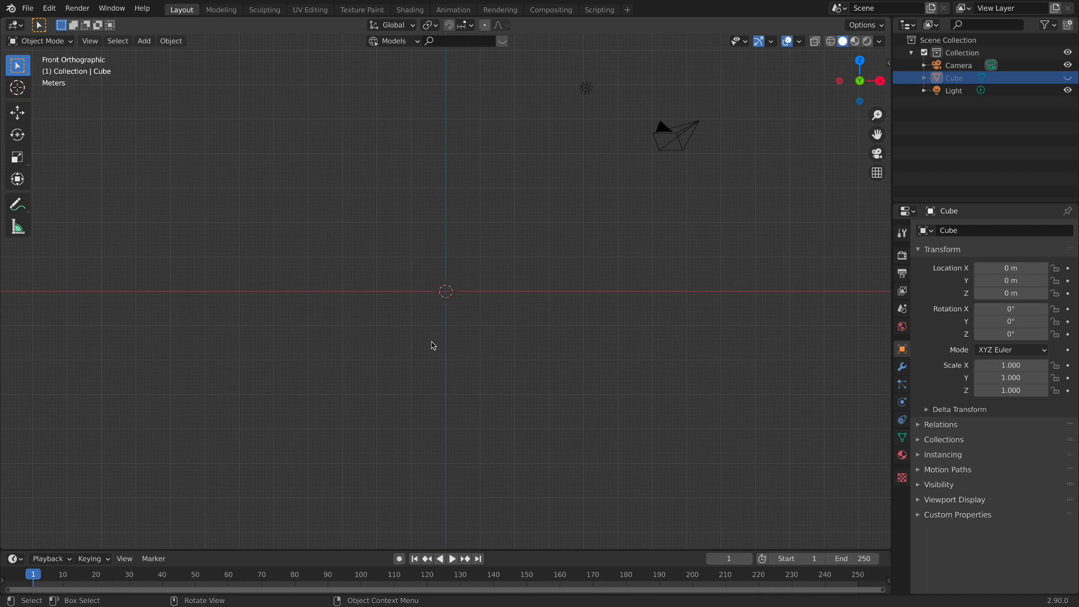
Add REFERENCE 1.jpg from the GOOFY folder as a reference image aligned to the view.
key("shift+a")
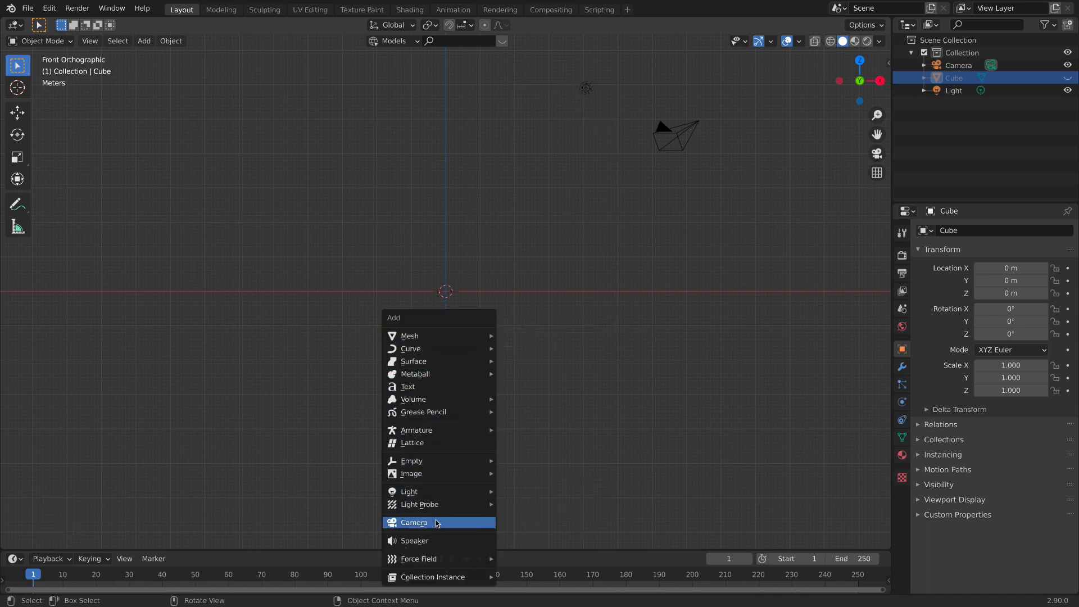
mouse_move(443, 473)
left_click(522, 479)
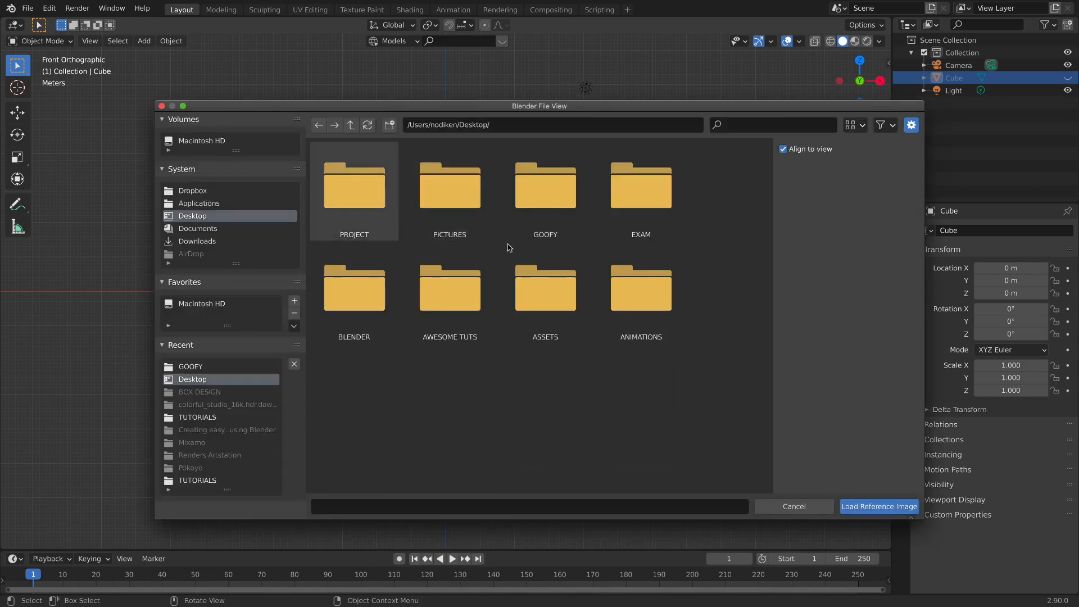
left_click(558, 186)
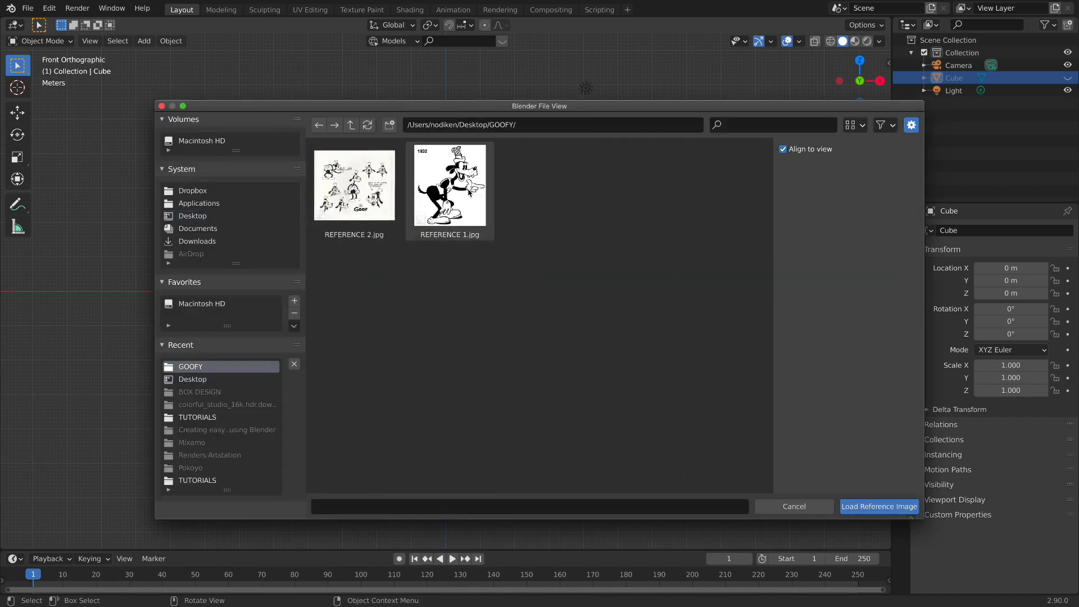
left_click(439, 158)
left_click(862, 507)
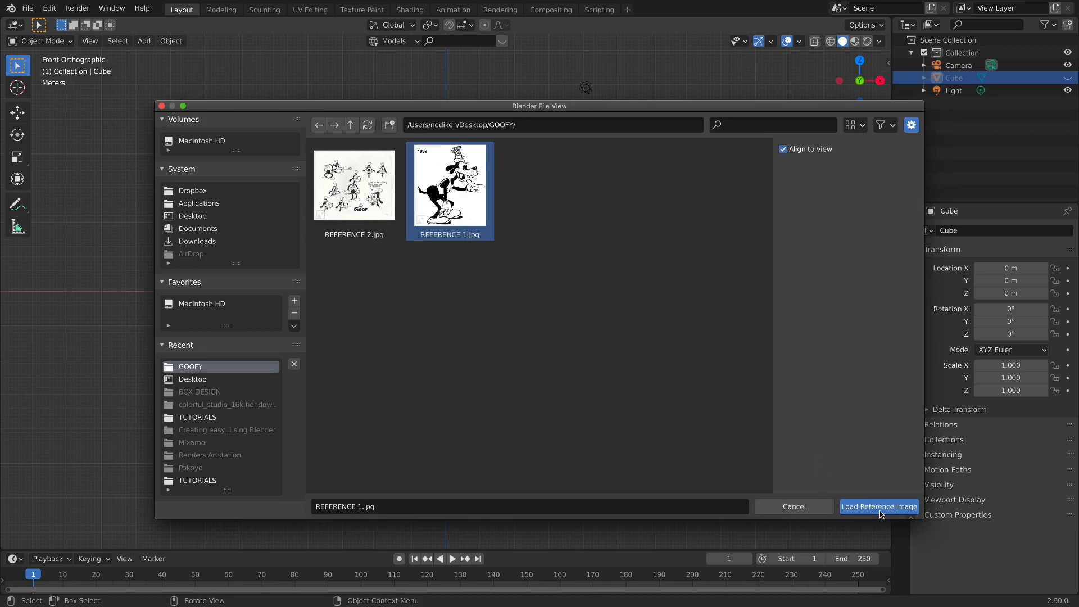
Move the reference image along the X axis to about -11.16 m, clear of the world origin.
key("g")
key("x")
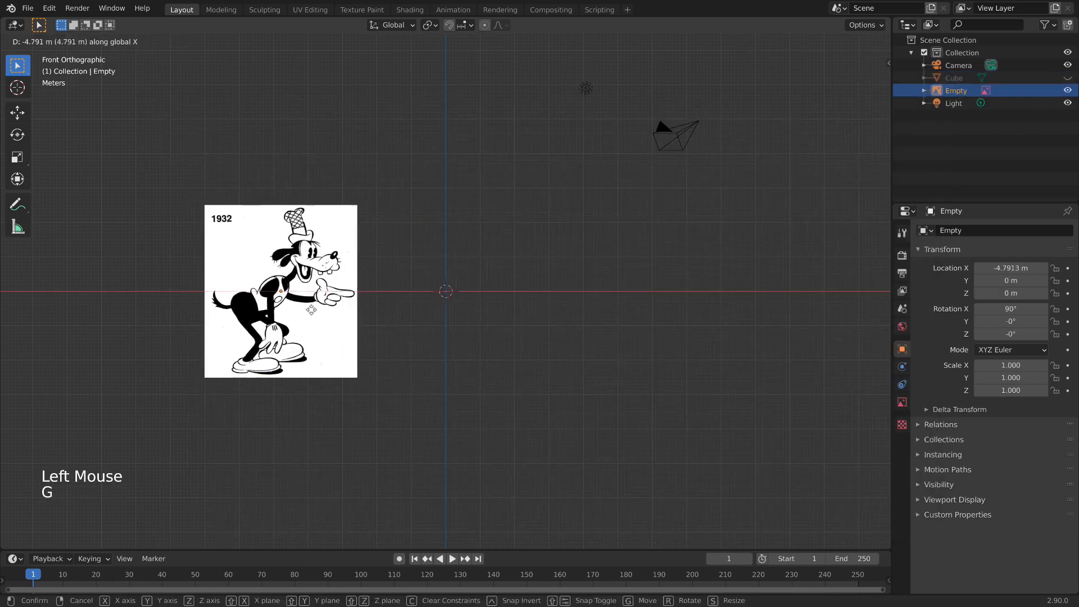
left_click(124, 305)
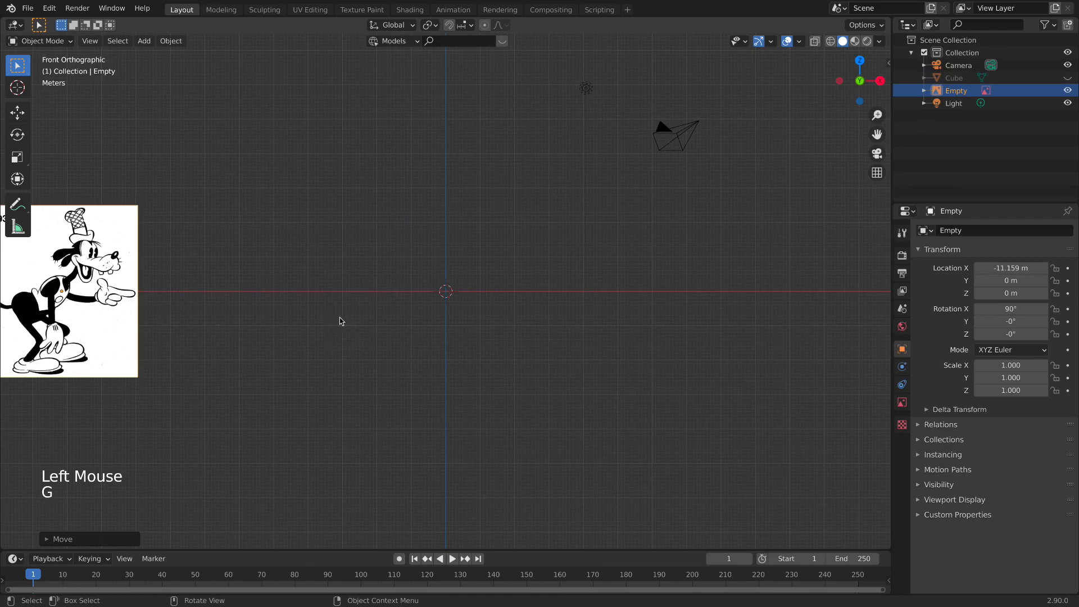
key("shift+a")
mouse_move(356, 313)
left_click(442, 313)
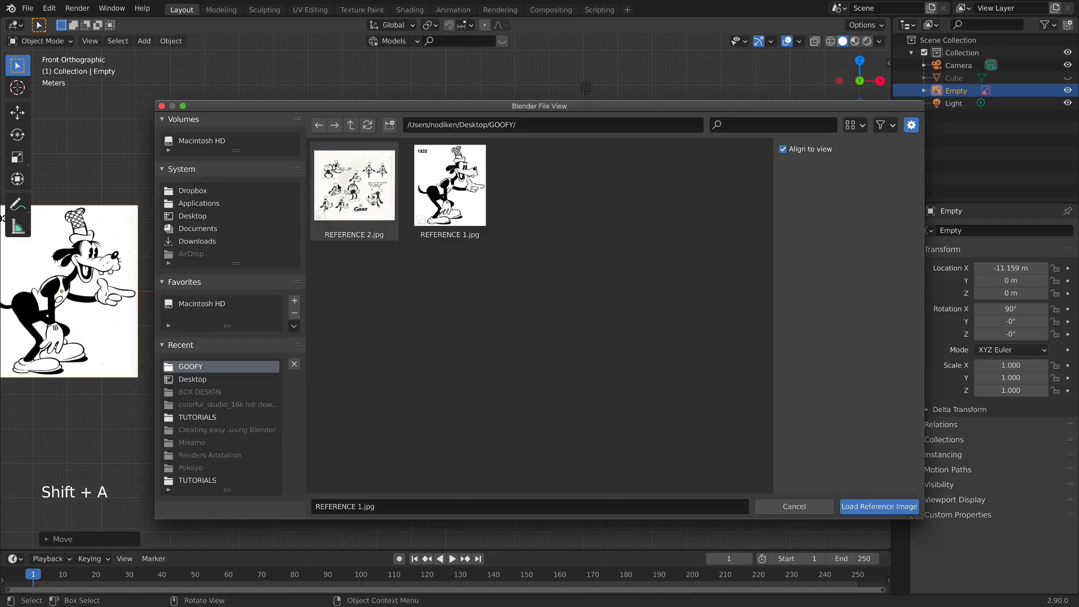
left_click(874, 508)
left_click(512, 325)
key("x")
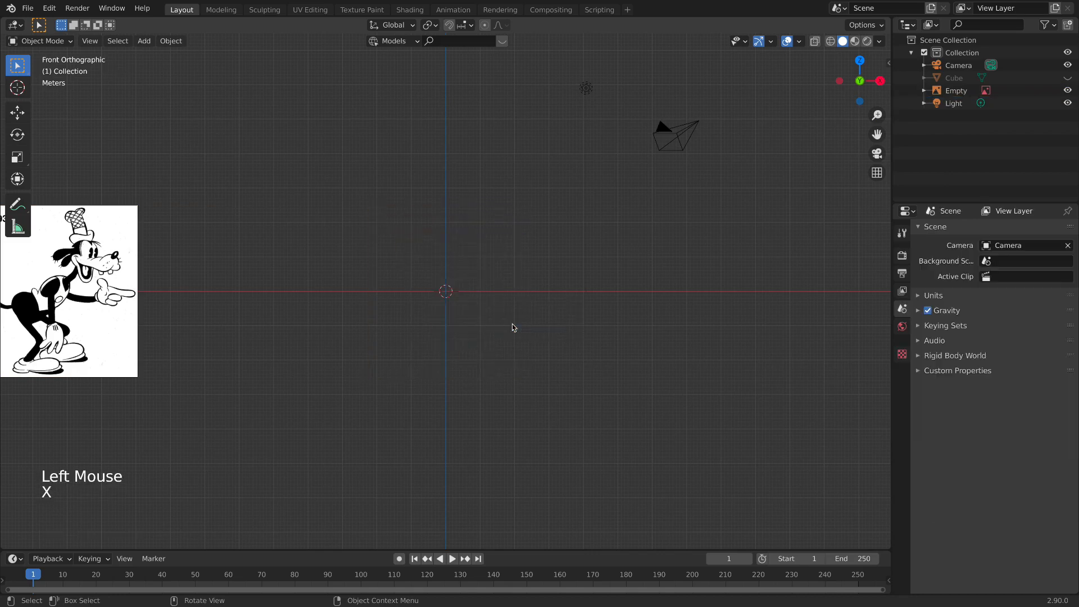
Add REFERENCE 2.jpg as a second reference image aligned to the front view.
key("shift+a")
mouse_move(531, 321)
left_click(597, 322)
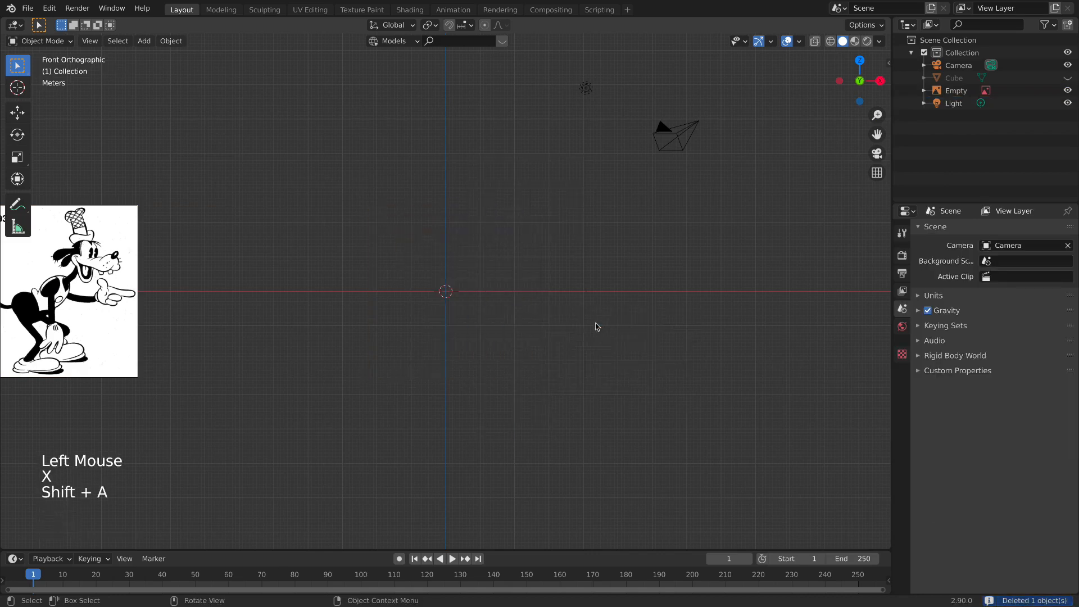
left_click(392, 187)
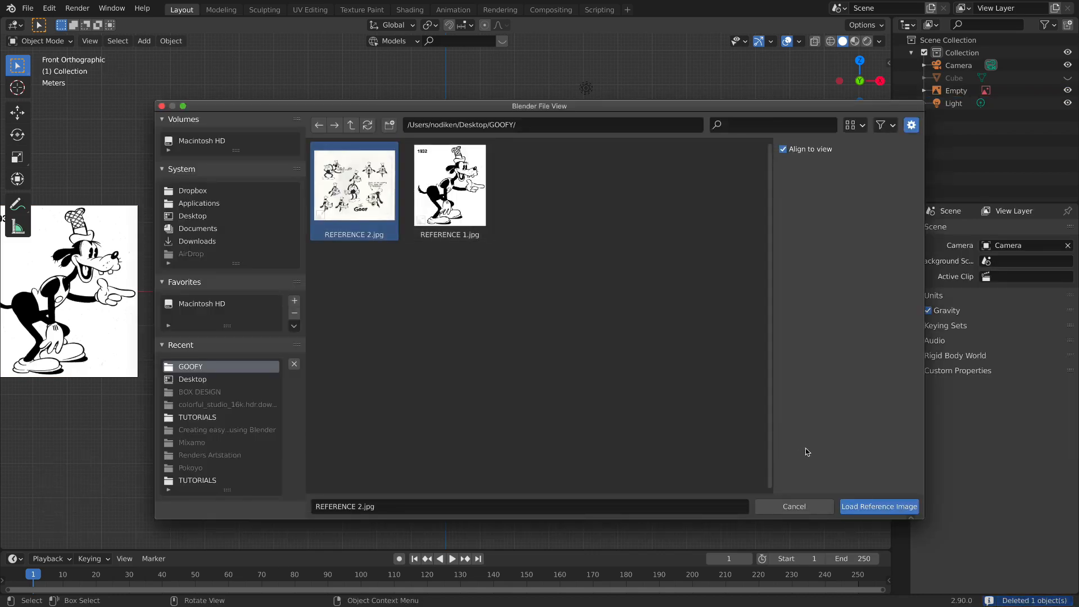
left_click(878, 506)
left_click(528, 336)
scroll(522, 326, "up", 4)
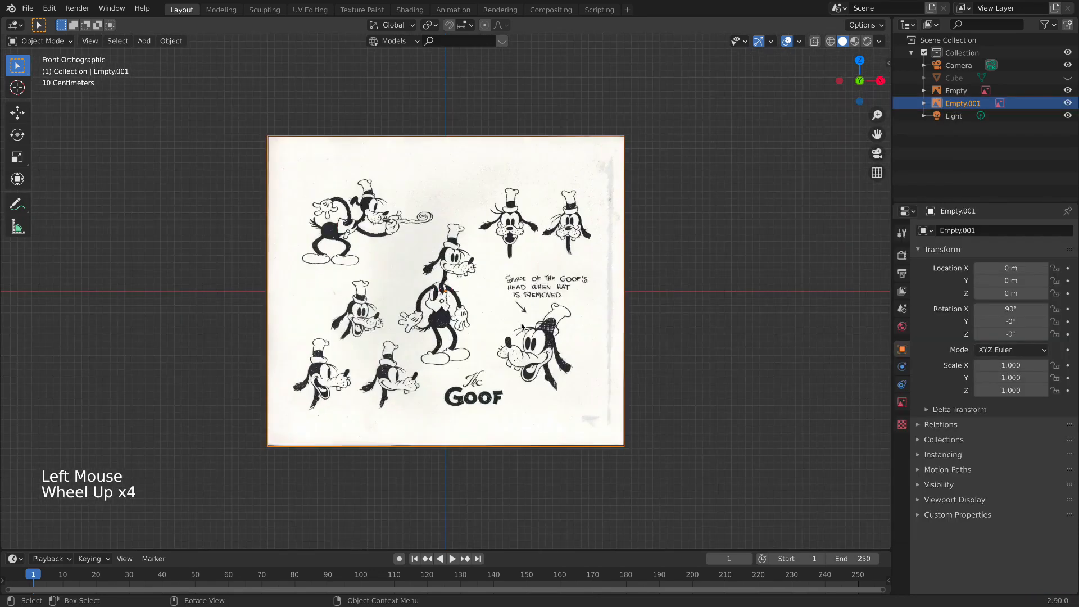
Move the second reference image so the closed-mouth front-facing head lies roughly over the world origin.
key("g")
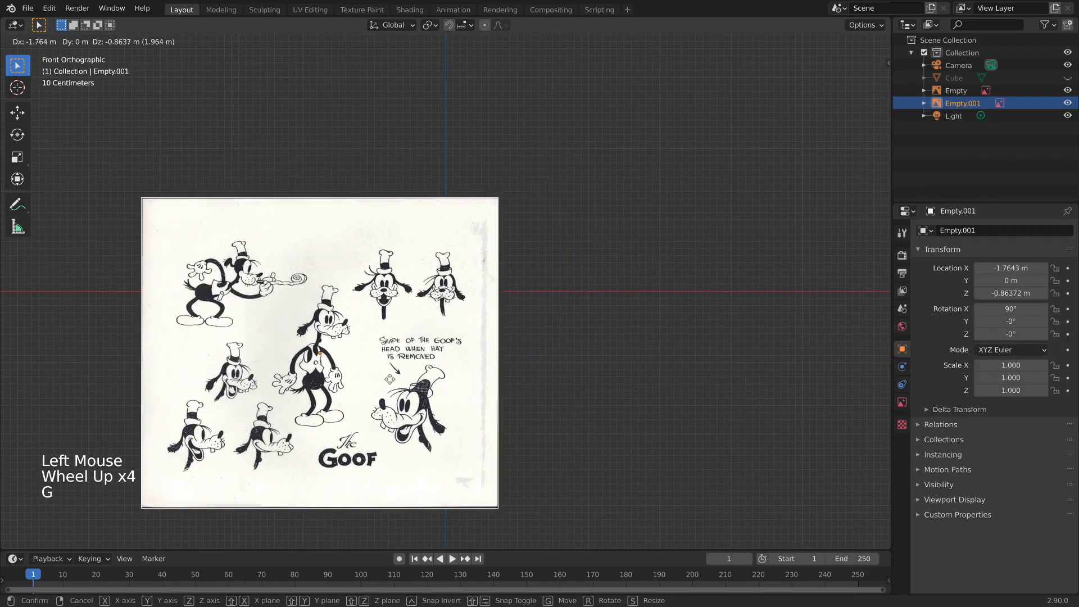
left_click(397, 369)
scroll(452, 295, "up", 4)
key("g")
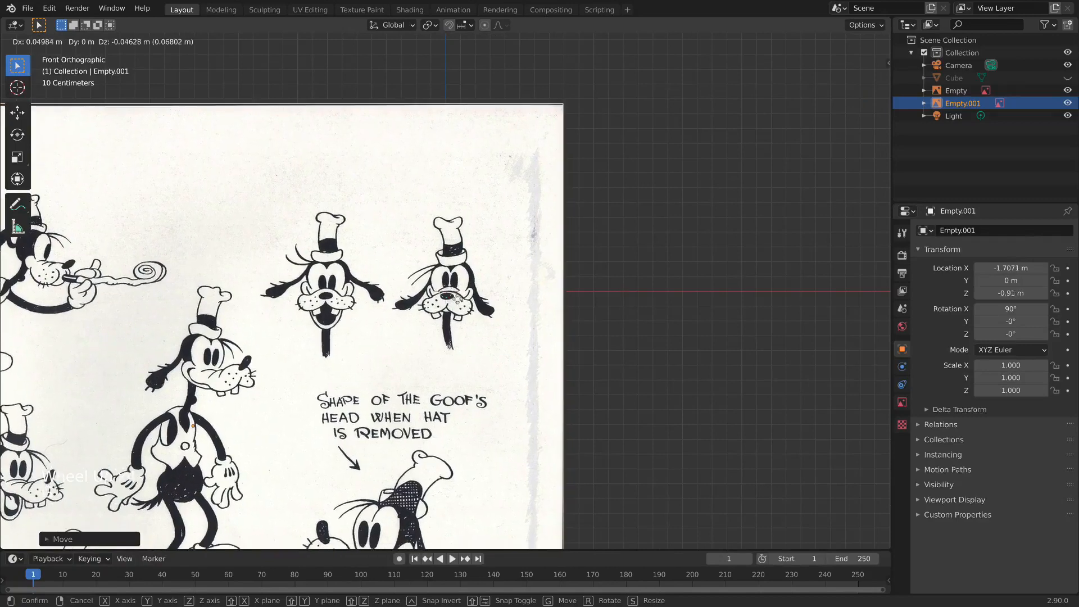
left_click(456, 299)
Fine-tune the second reference image's position to about X -1.724 m, Z -0.882 m, centring the closed-mouth head's nose on the origin.
scroll(456, 299, "up", 3)
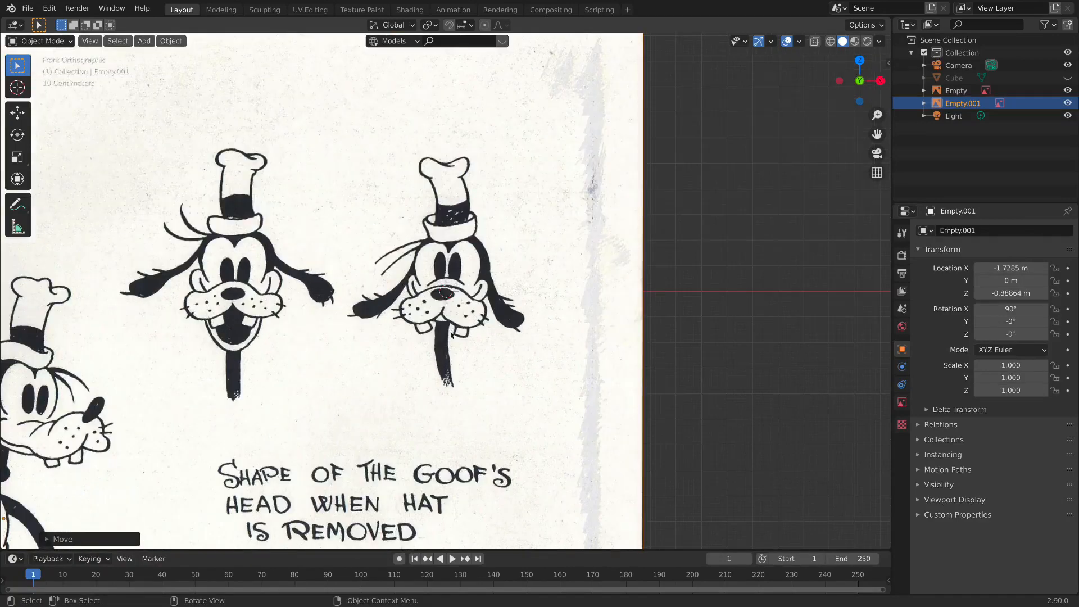
key("g")
left_click(458, 297)
key("g")
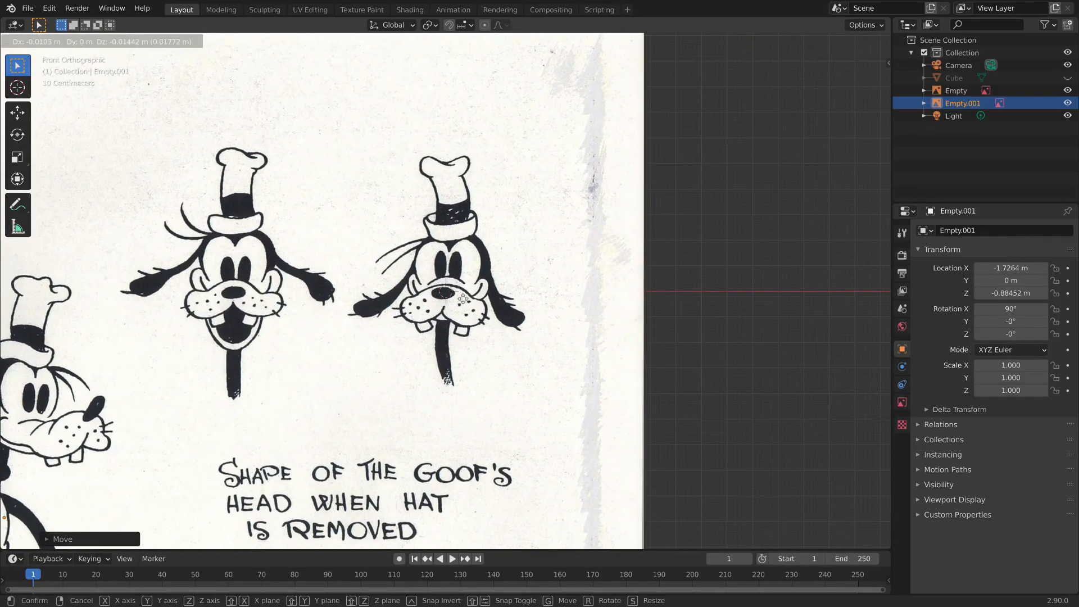
left_click(465, 302)
key("g")
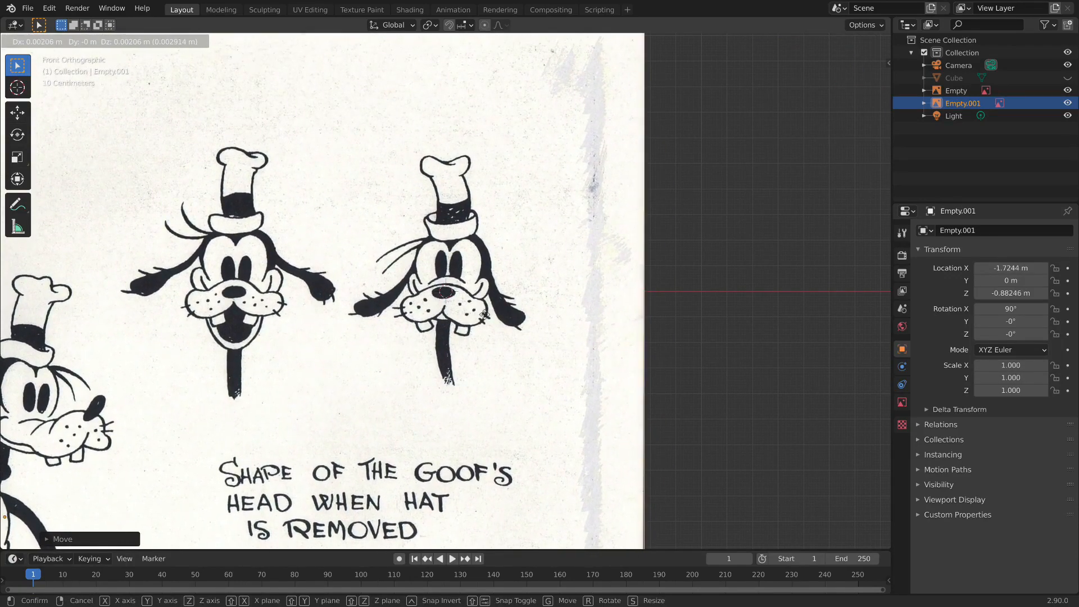
left_click(485, 316)
Show the selectability toggles in the outliner and make the second reference image unselectable, testing it with box selections in the viewport.
left_click(1046, 26)
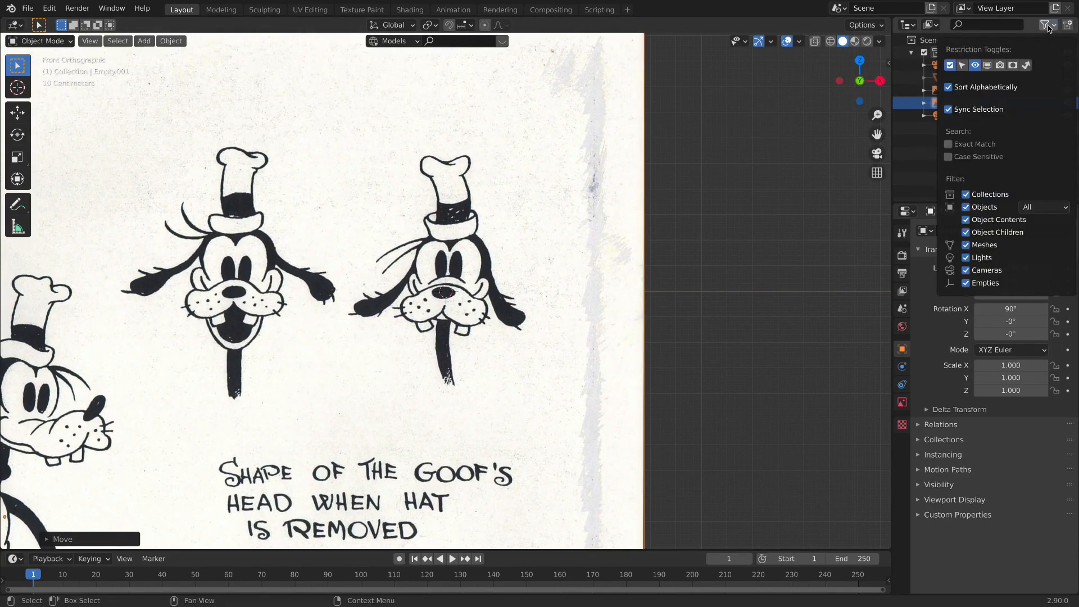
left_click(961, 66)
left_click(1055, 104)
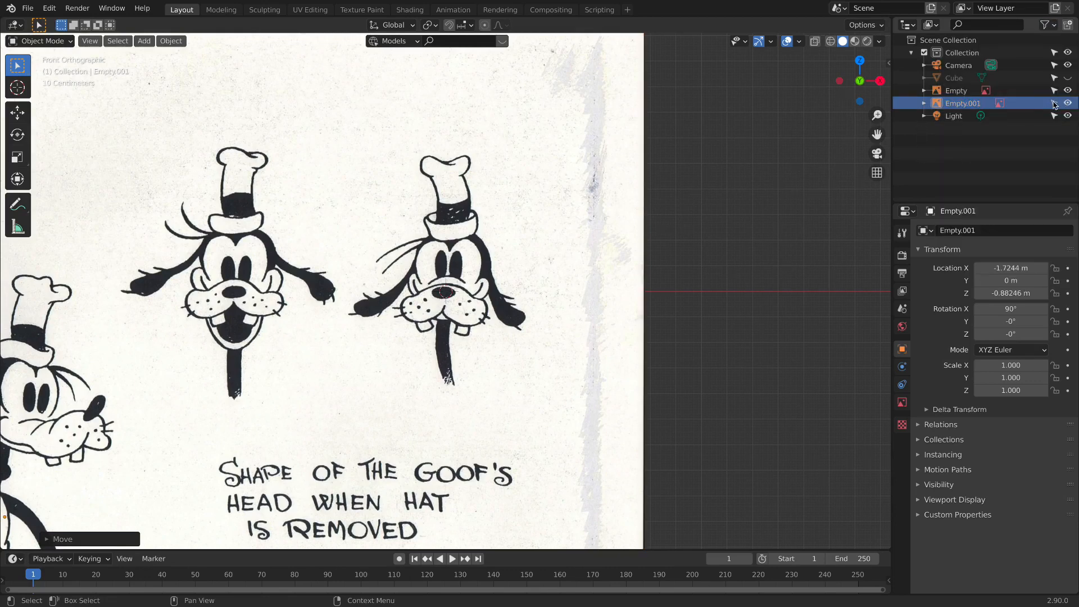
left_click_drag(546, 245, 440, 316)
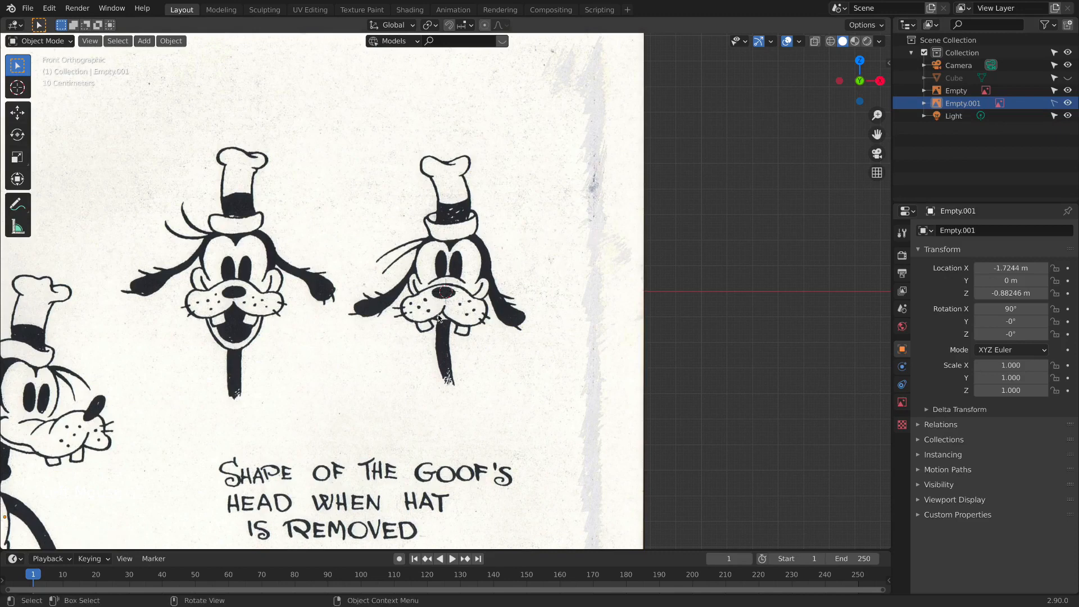
left_click_drag(358, 271, 692, 196)
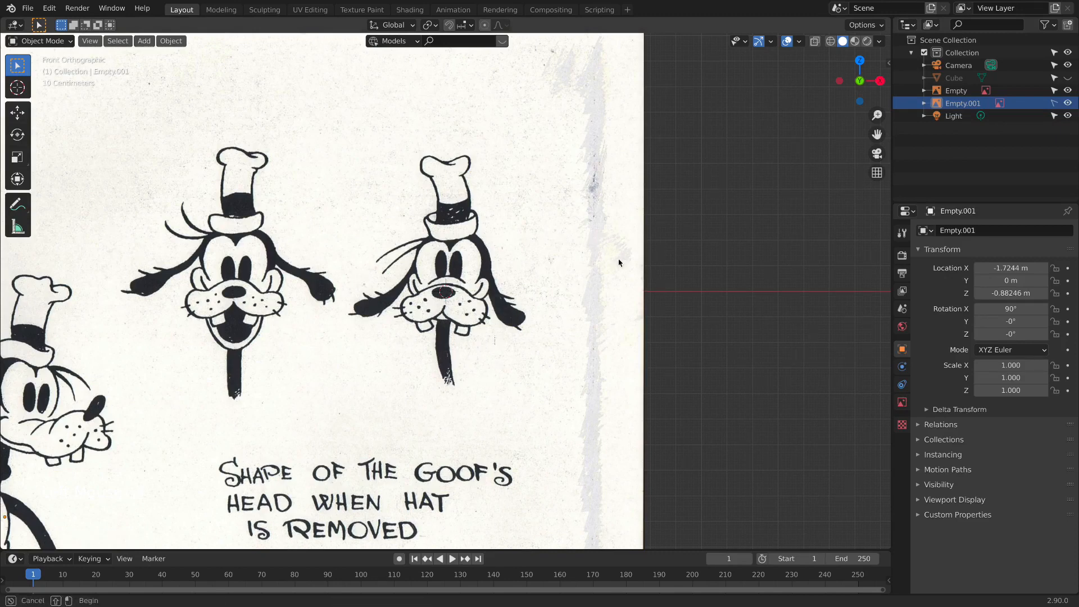
left_click(614, 333)
Enable transparency on the REFERENCE 2.jpg reference image and set its opacity to 0.5.
left_click(903, 402)
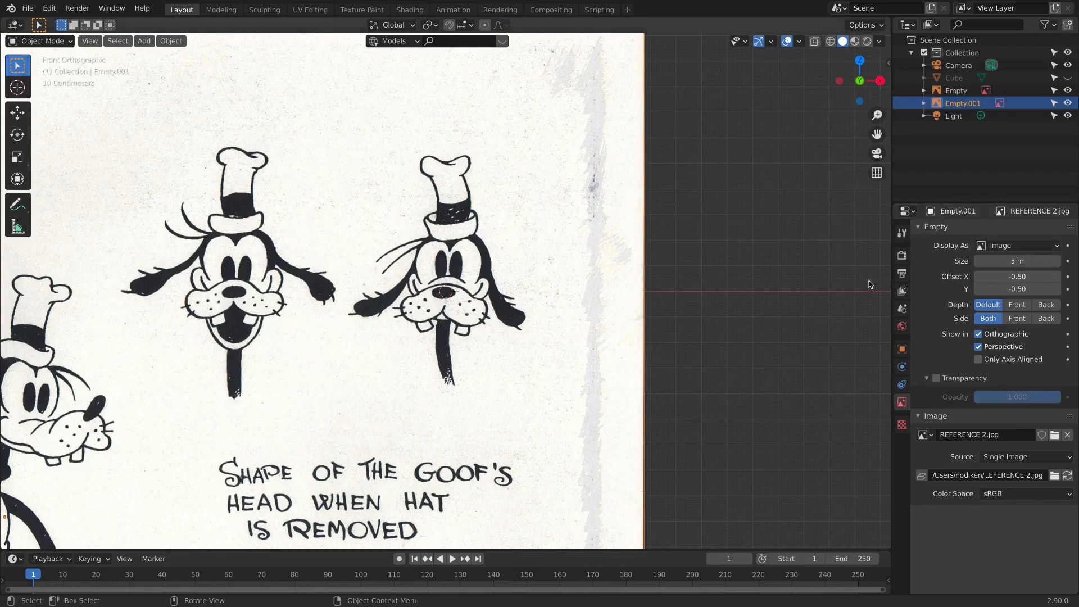
left_click(936, 378)
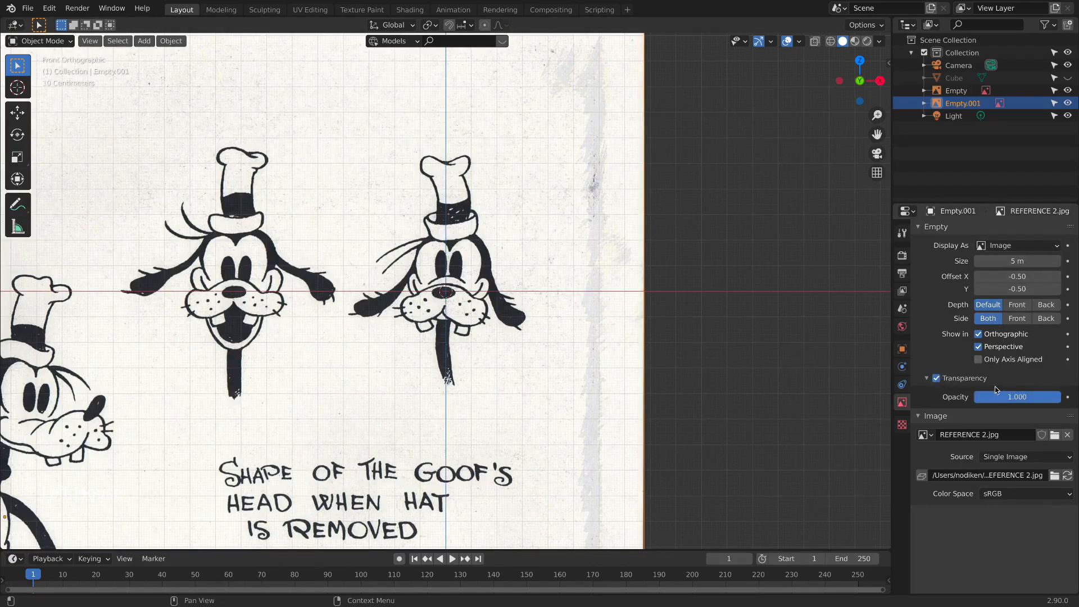
left_click(1005, 400)
type("0.5")
key("Return")
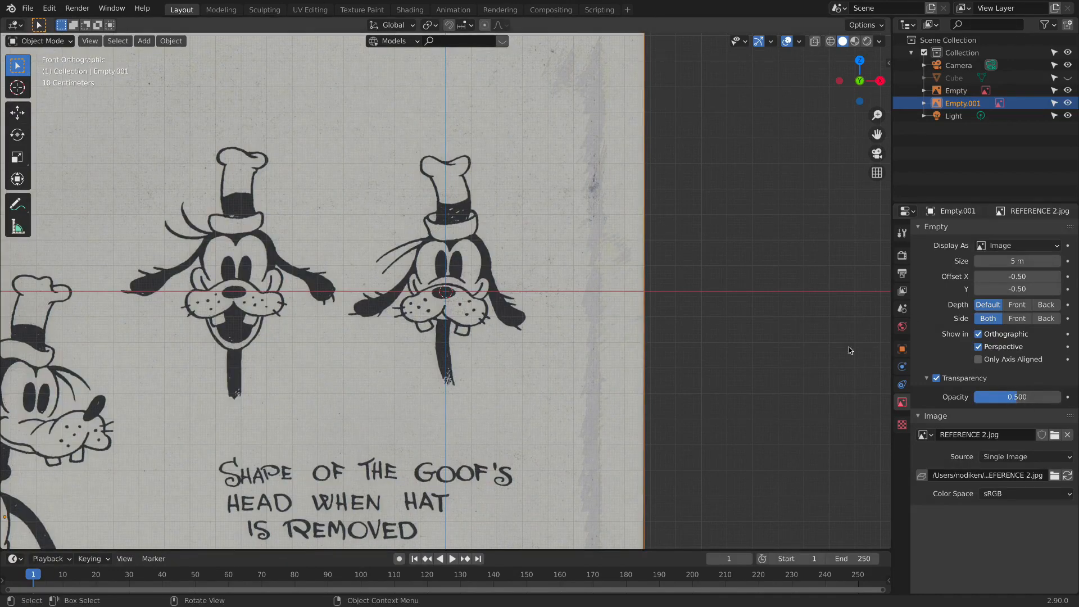
Turn off the second reference image's display in perspective views and set its depth to Back.
middle_click_drag(831, 288, 806, 251)
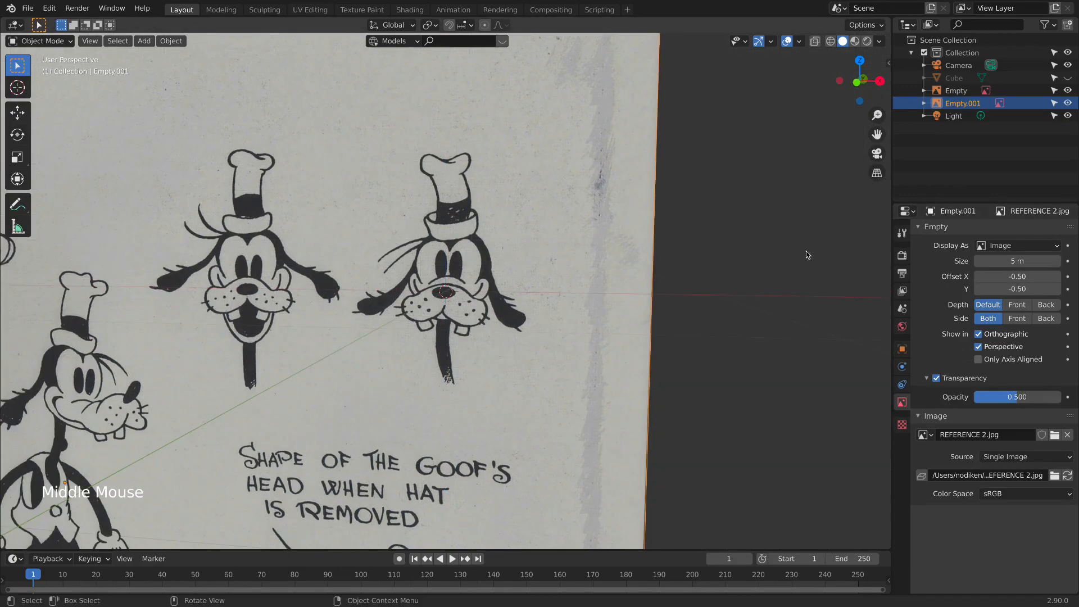
left_click(978, 346)
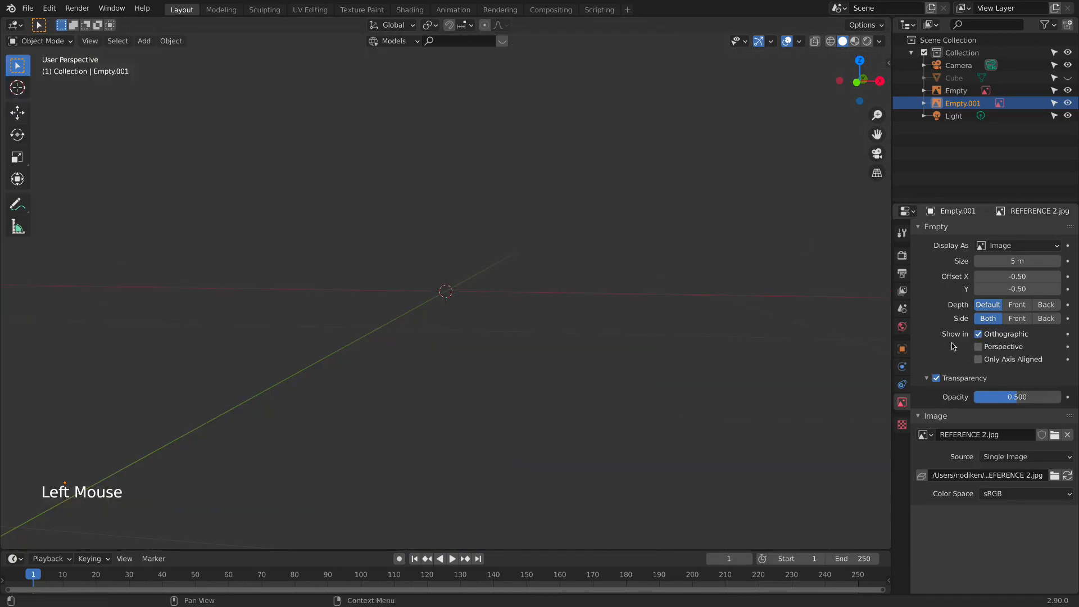
key("KP_1")
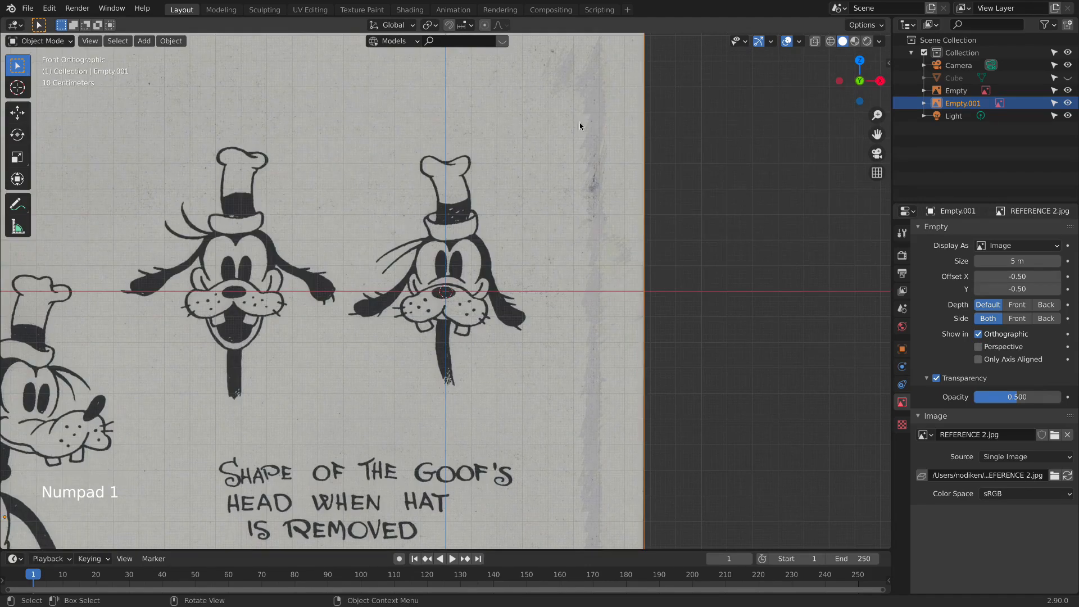
key("KP_3")
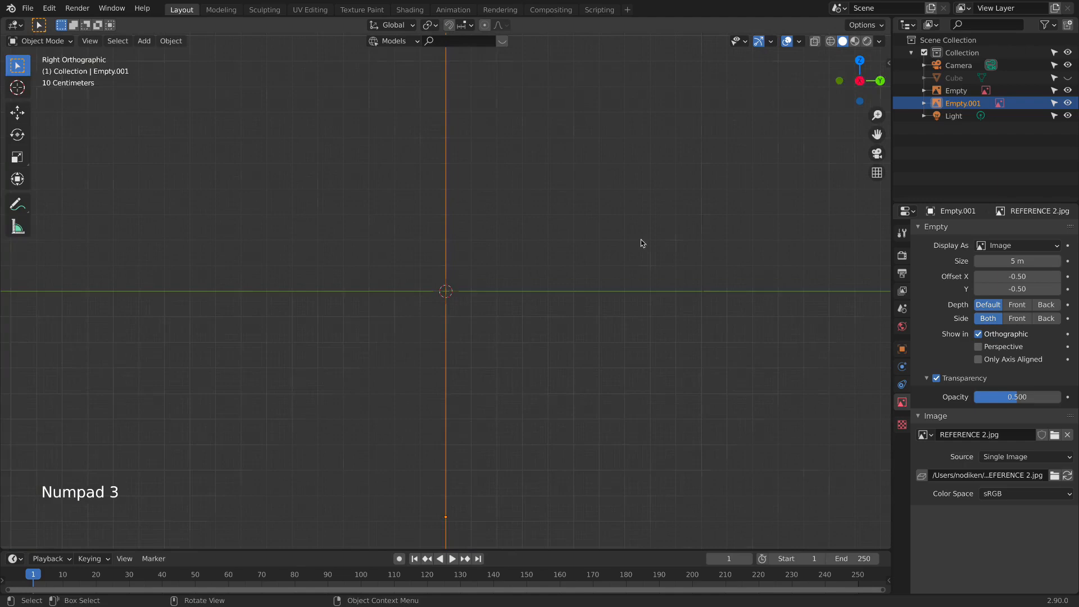
middle_click_drag(640, 241, 661, 262)
key("KP_1")
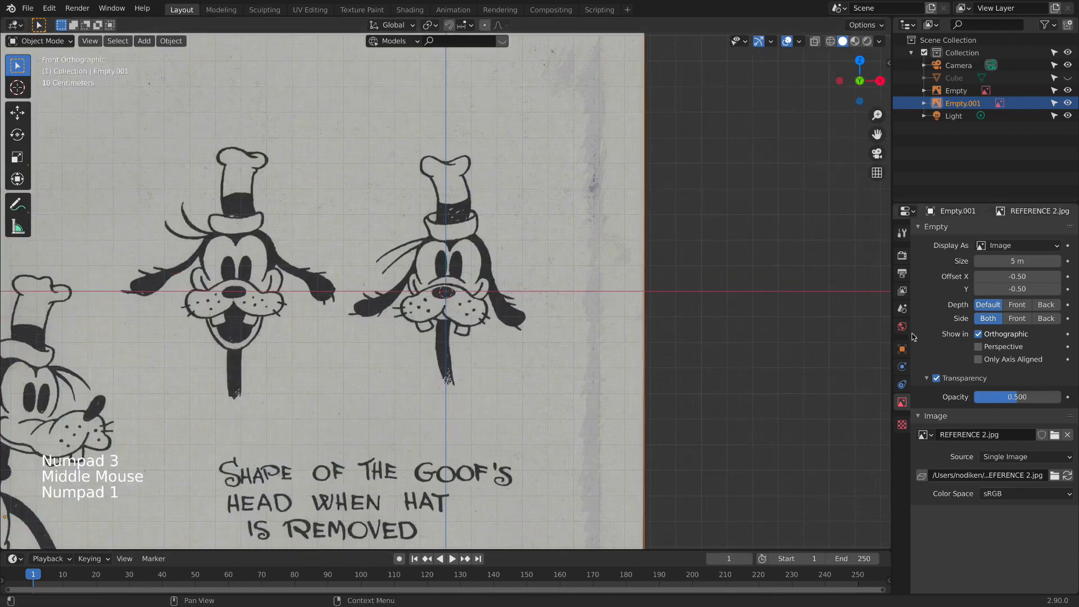
left_click(1045, 306)
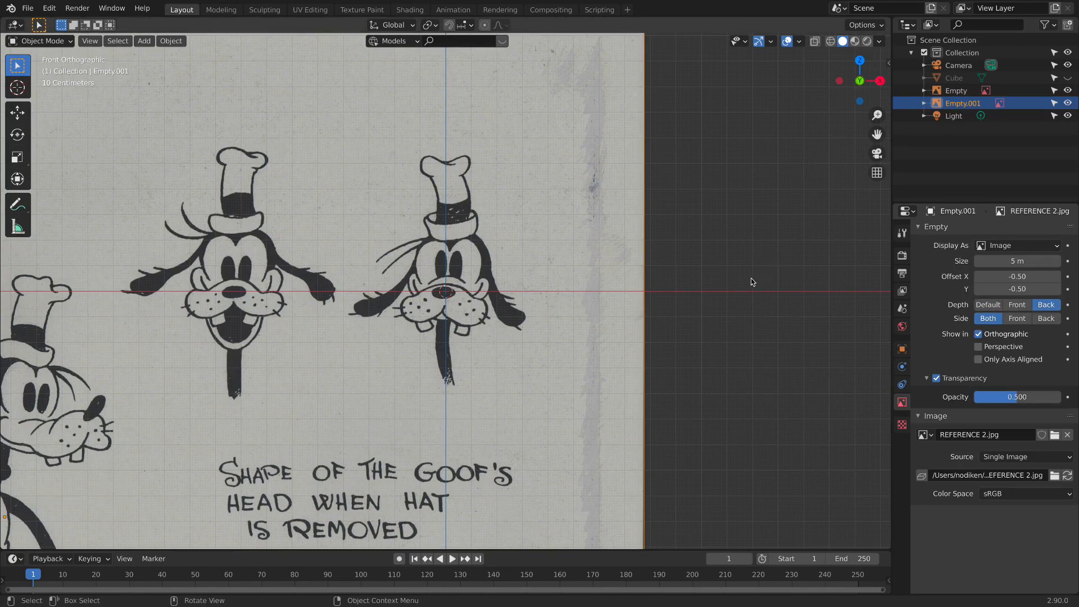
Duplicate the second reference image about 0.51 m along Y in top view and rotate the copy 90° about Z.
key("KP_7")
scroll(729, 279, "down", 4)
key("shift+d")
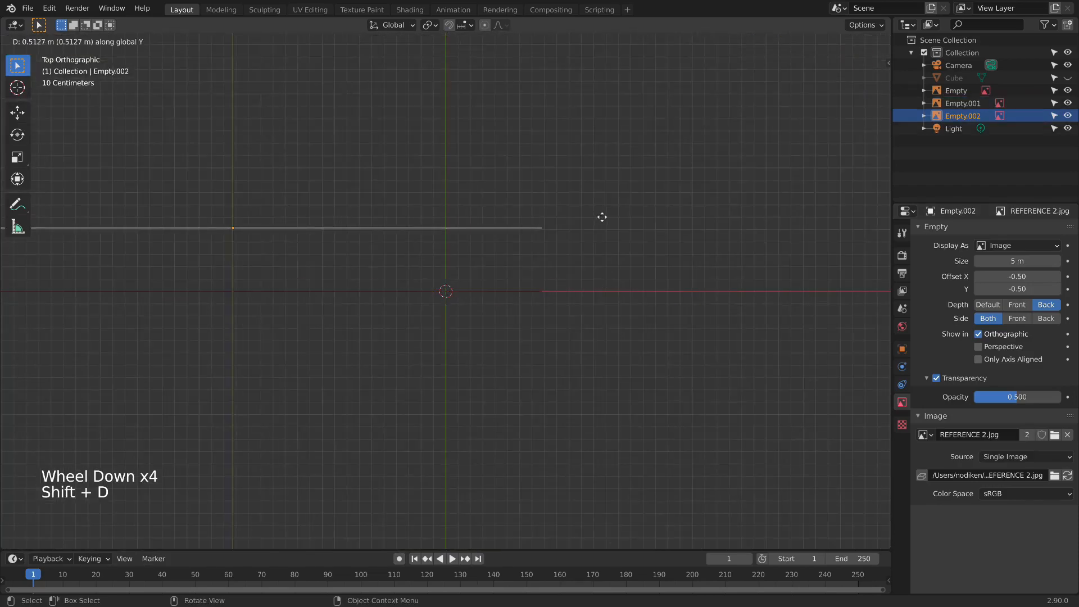
left_click(603, 221)
key("r")
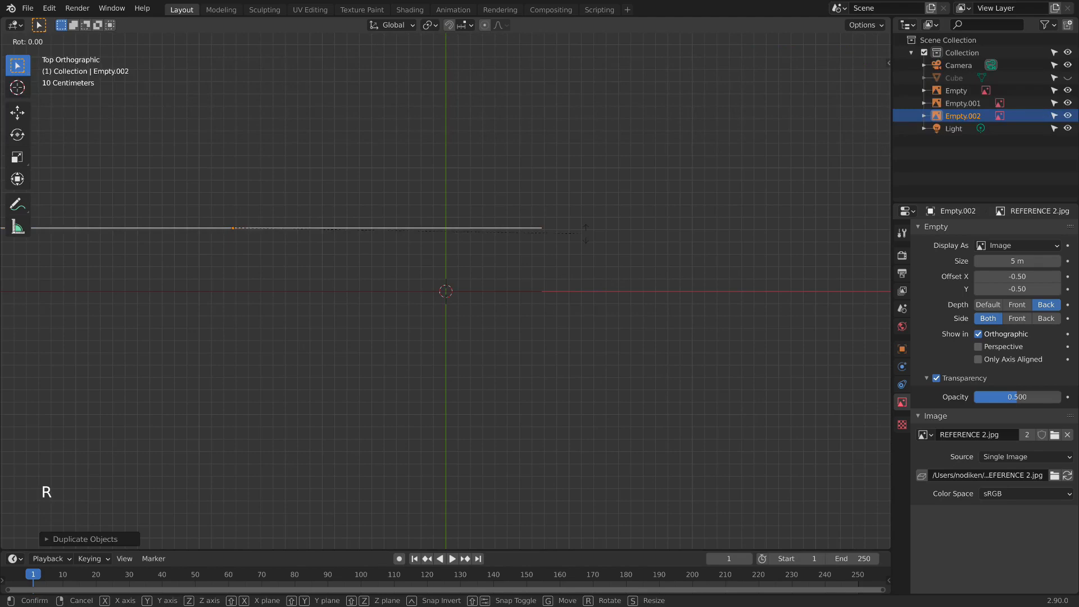
key("z")
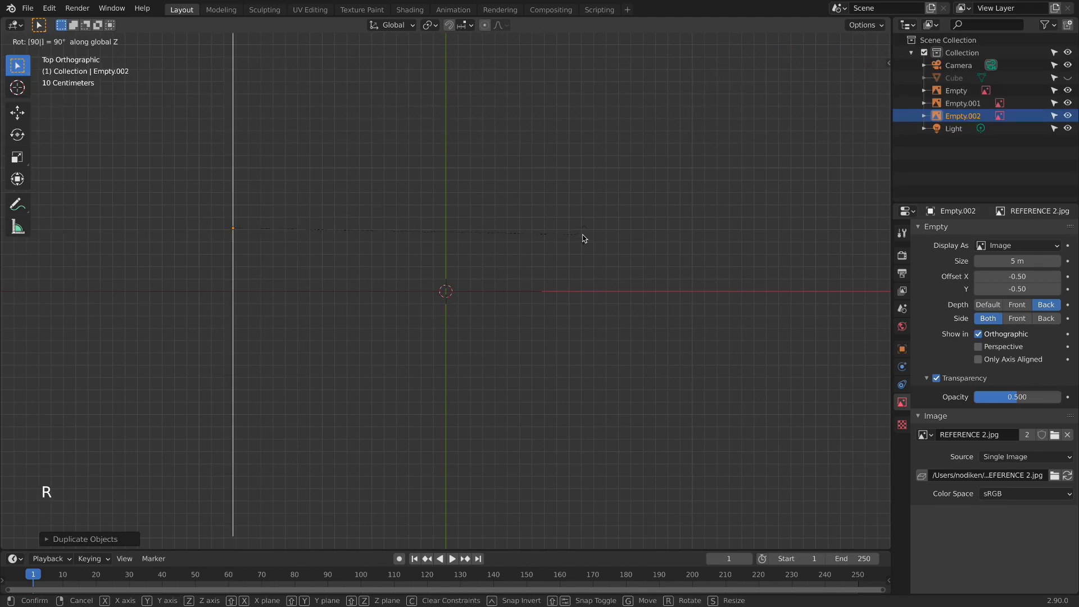
left_click(584, 235)
Move the duplicated reference in right view so the lower closed-mouth profile head lies roughly over the world origin.
key("KP_3")
scroll(584, 232, "down", 5)
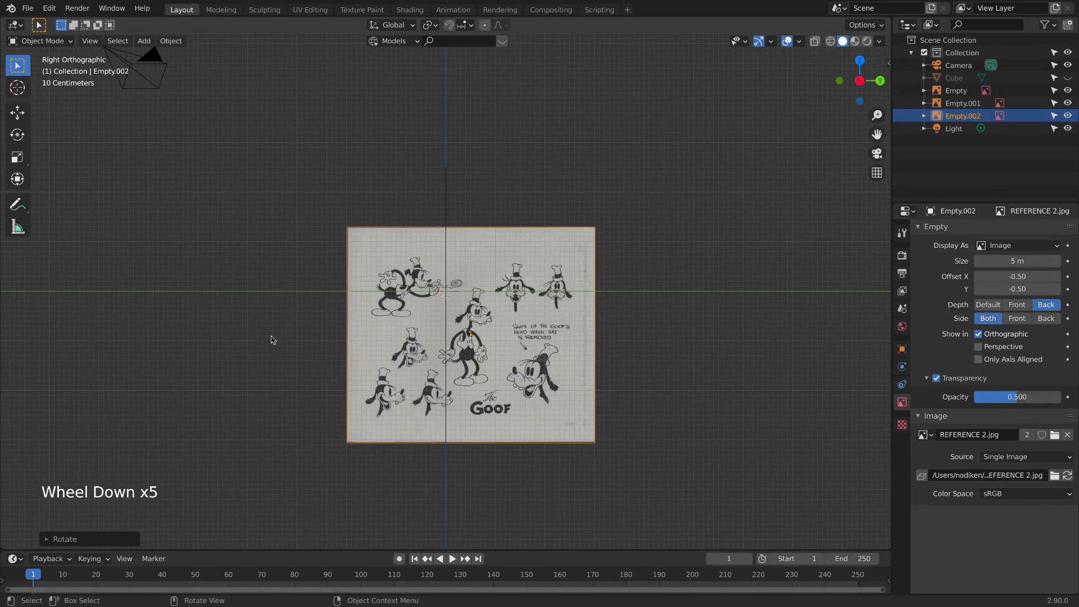
key("g")
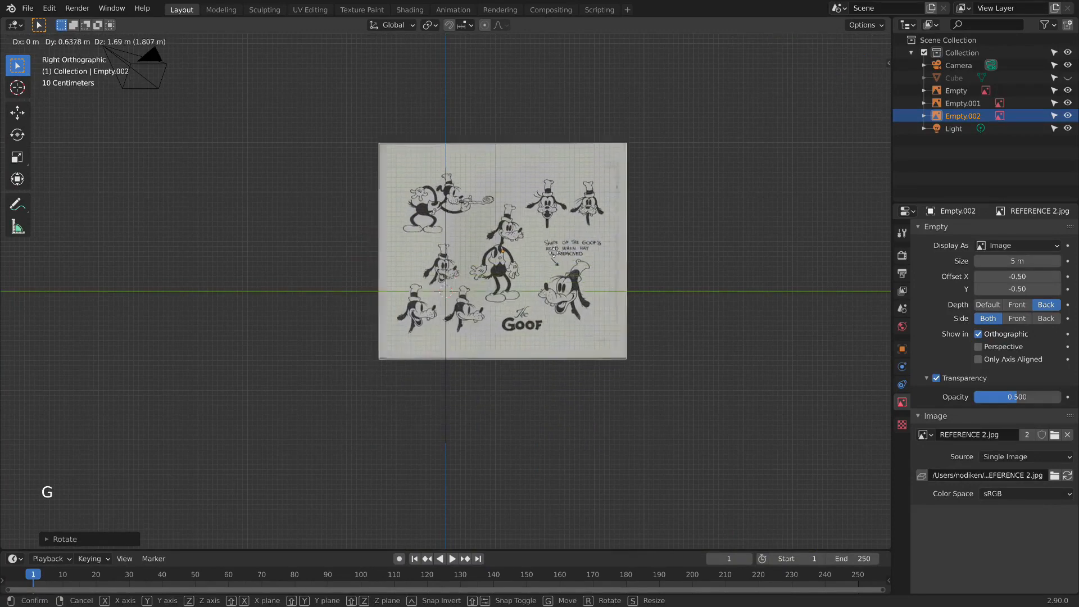
left_click(530, 249)
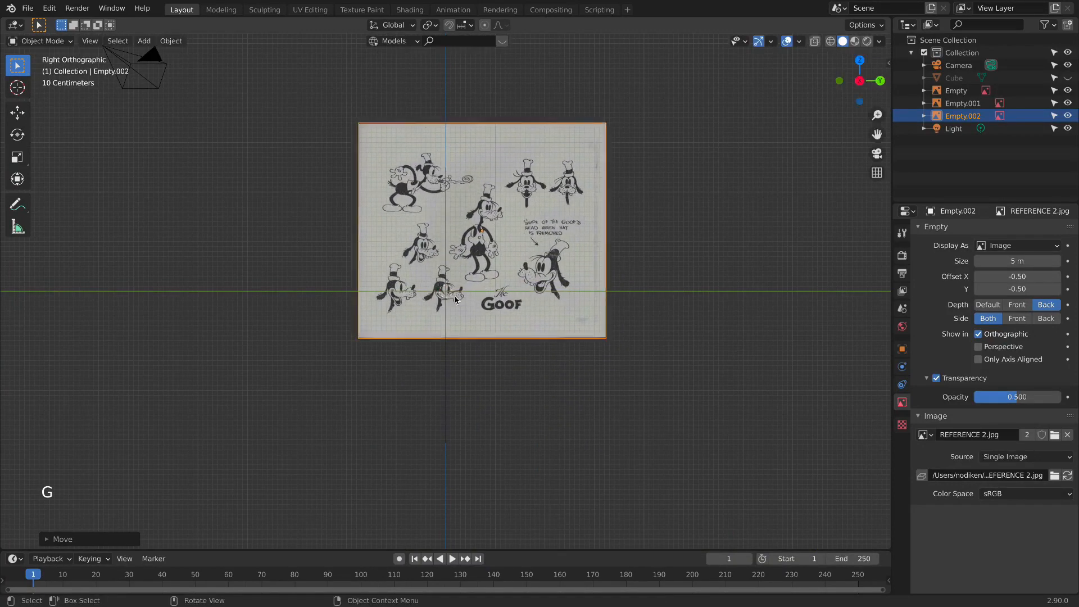
Rotate the duplicated reference image 180° about the Z axis so the profile heads face the opposite way.
scroll(447, 298, "down", 1)
scroll(446, 298, "up", 3)
scroll(427, 312, "up", 2)
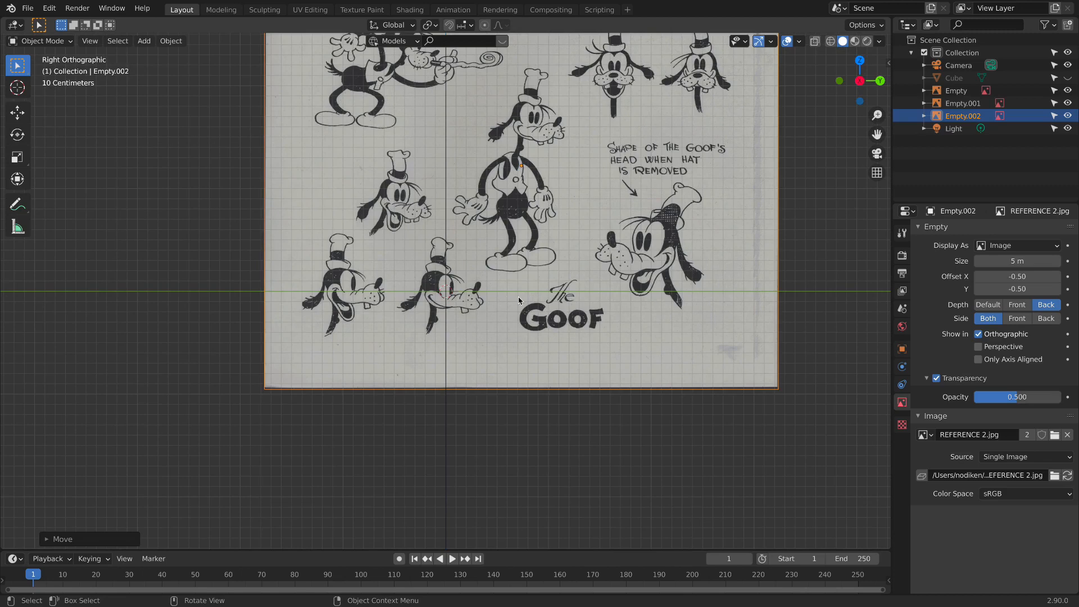
type("rz180")
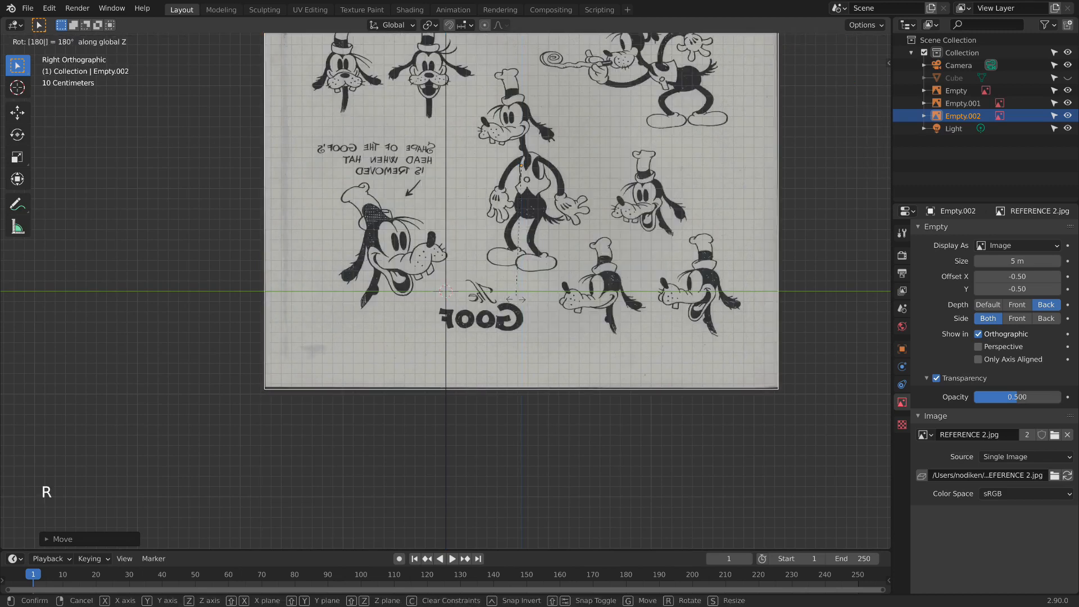
key("Return")
Reposition the rotated side reference so the closed-mouth profile head is centred on the world origin.
key("g")
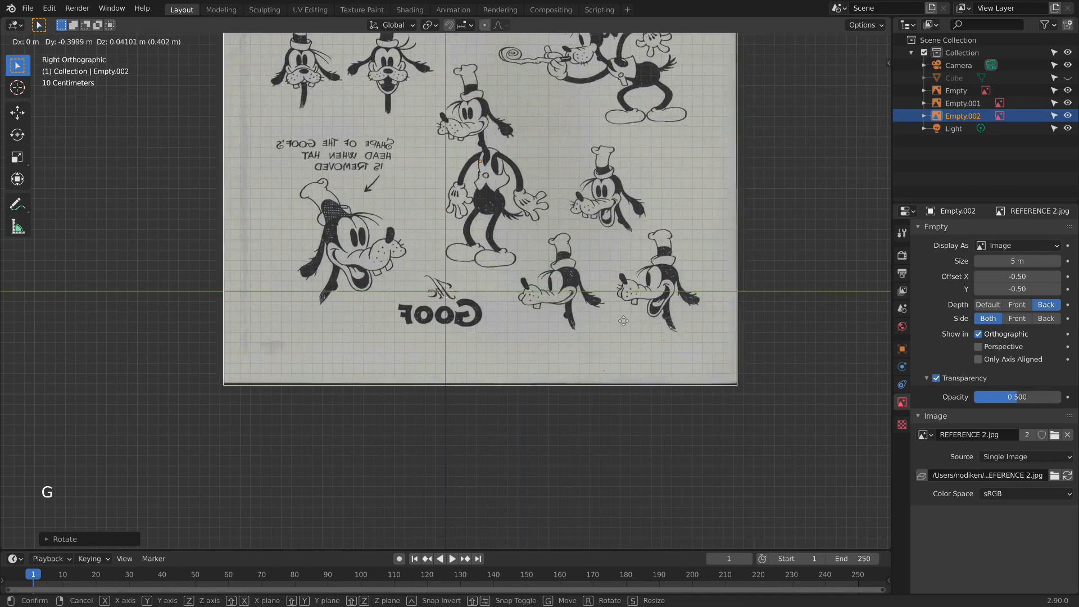
left_click(525, 323)
scroll(523, 324, "up", 3)
key("g")
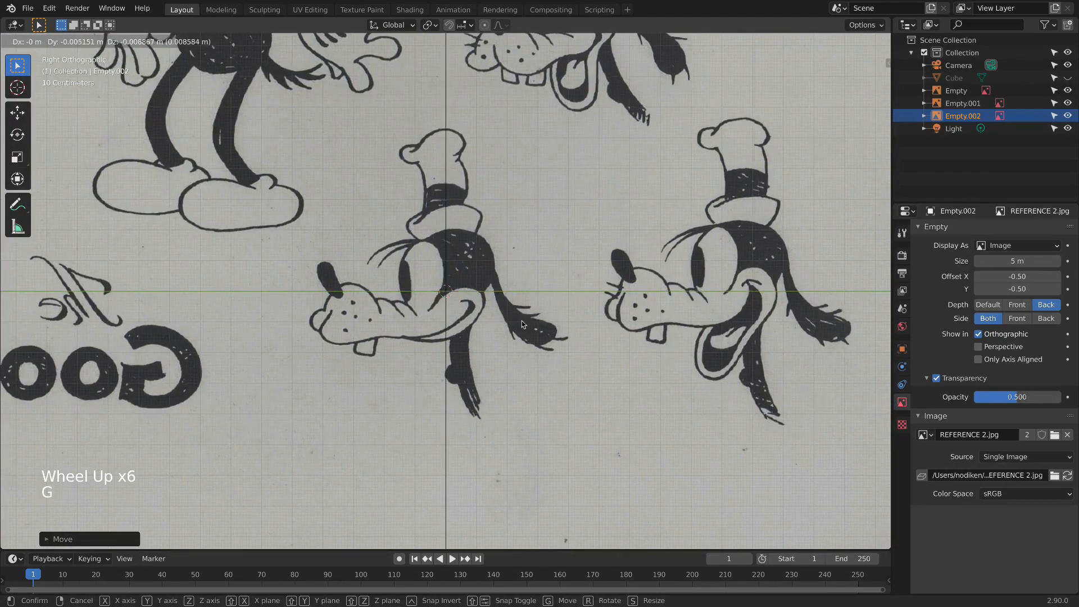
left_click(521, 321)
Compare the alignment of the front and side references by switching between front, right and perspective views.
key("KP_1")
key("KP_3")
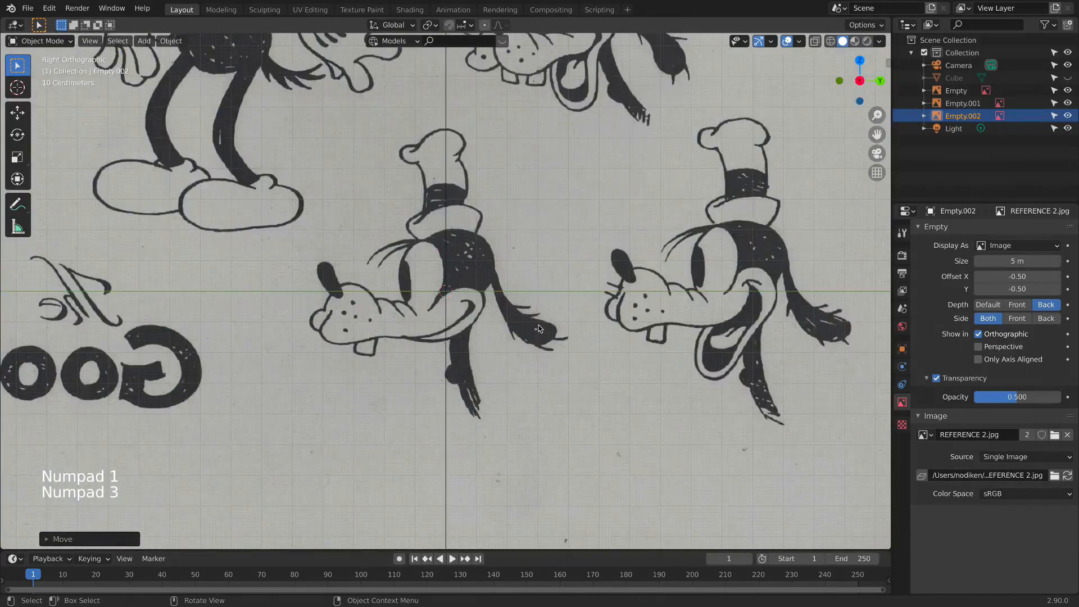
key("KP_1")
key("KP_3")
key("KP_1")
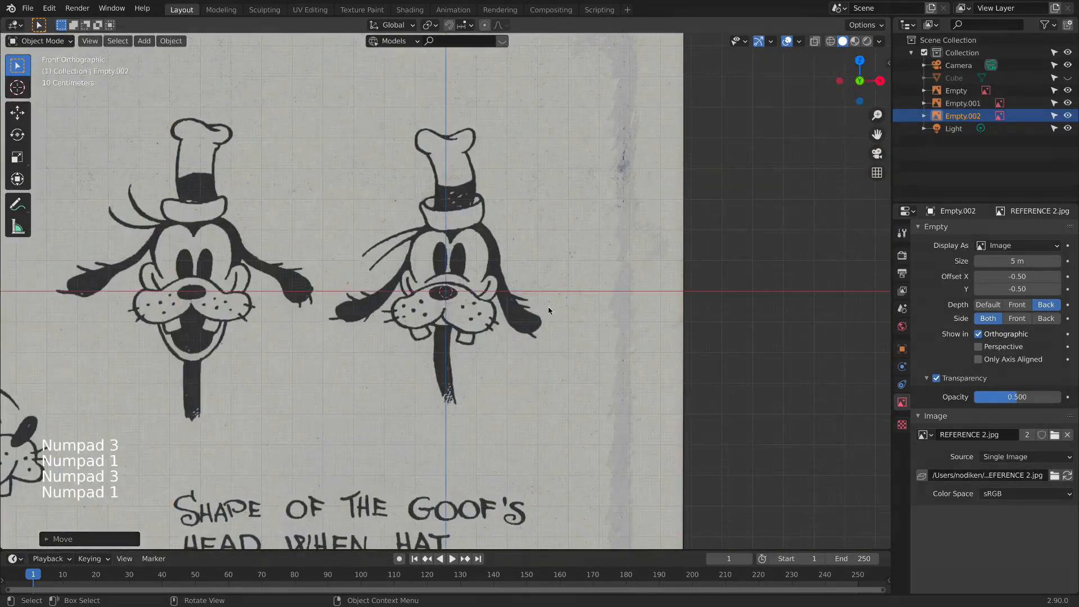
left_click(766, 260)
scroll(766, 260, "down", 4)
scroll(766, 260, "up", 1)
middle_click_drag(747, 270, 595, 339)
scroll(638, 296, "down", 1)
key("KP_1")
middle_click(595, 340)
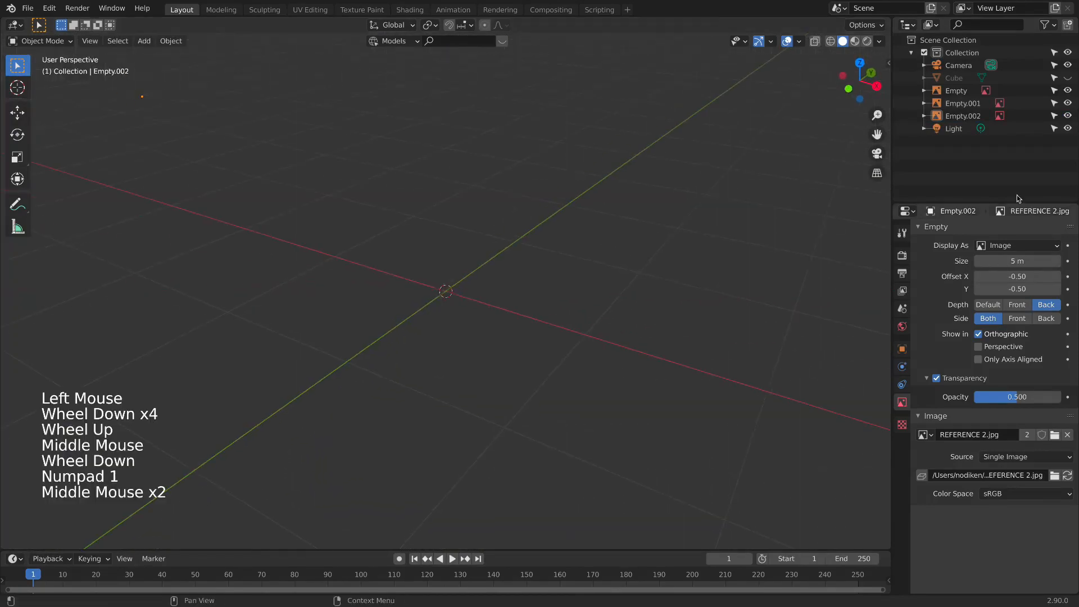
Move all three reference images into a new collection named Reference and make that collection unselectable.
left_click(962, 103)
left_click(957, 91)
left_click(964, 115, "shift")
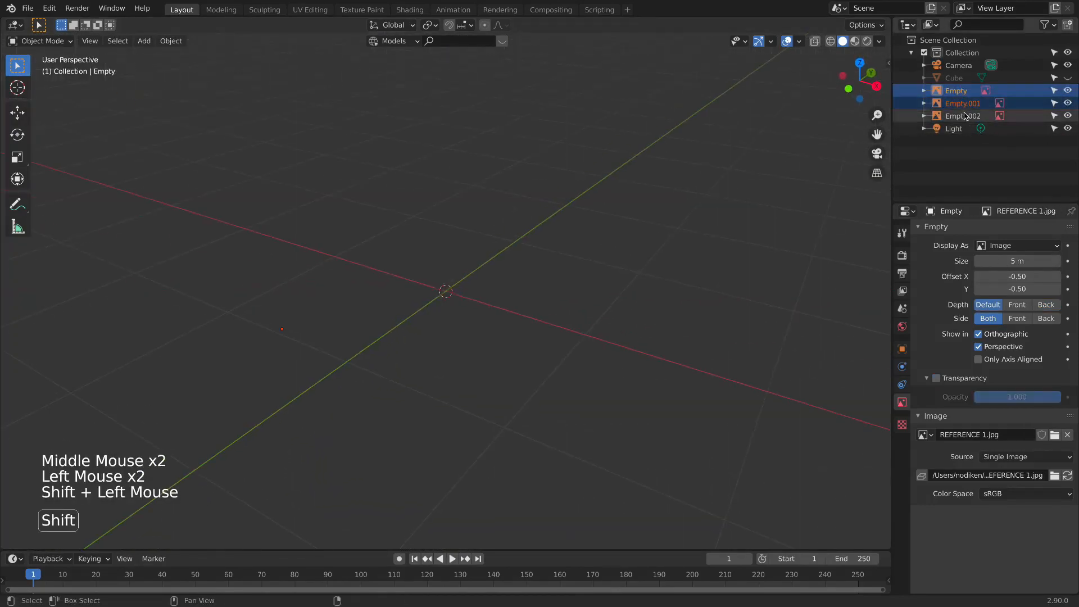
left_click(964, 116, "shift")
key("m")
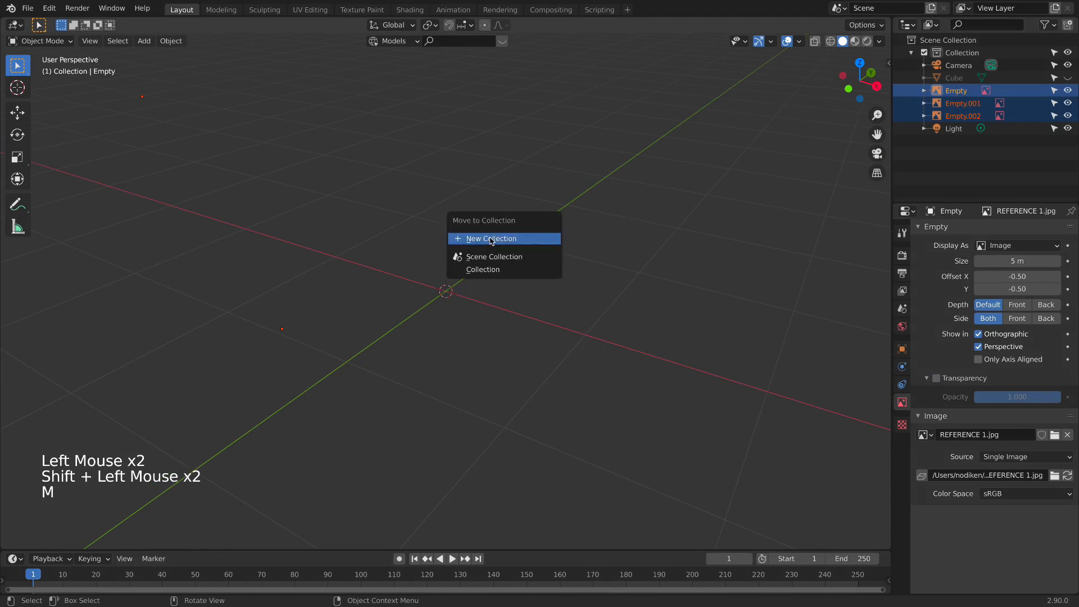
left_click(491, 239)
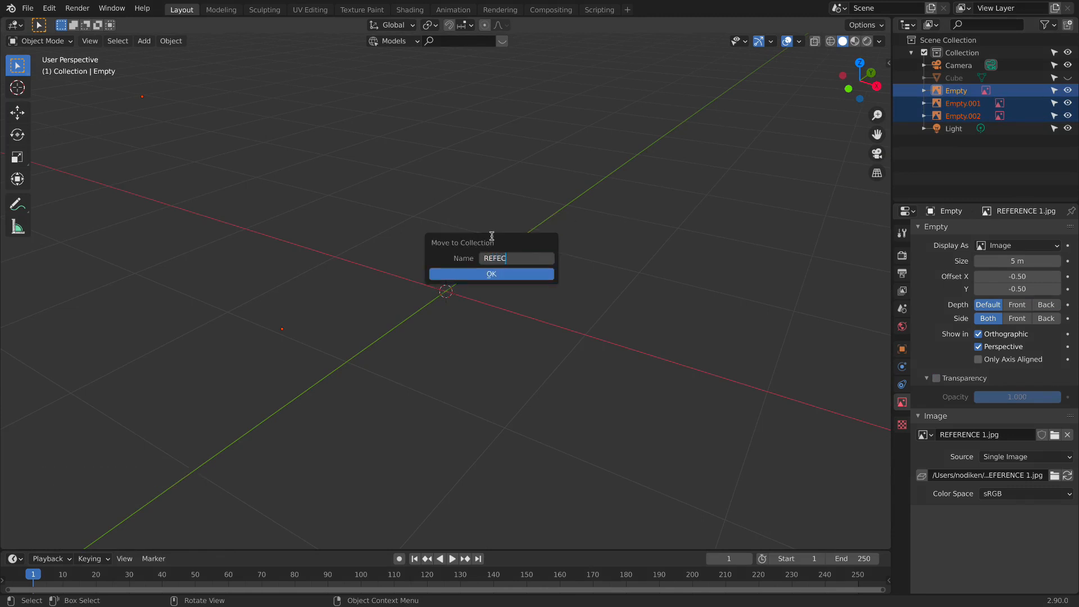
key("BackSpace")
key("BackSpace")
key("BackSpace")
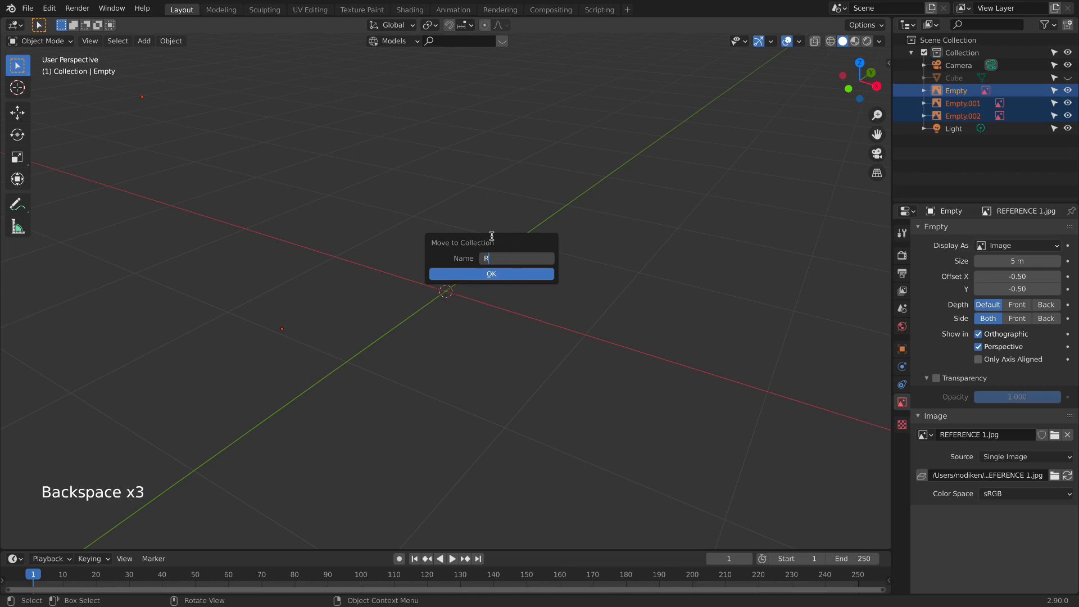
key("Return")
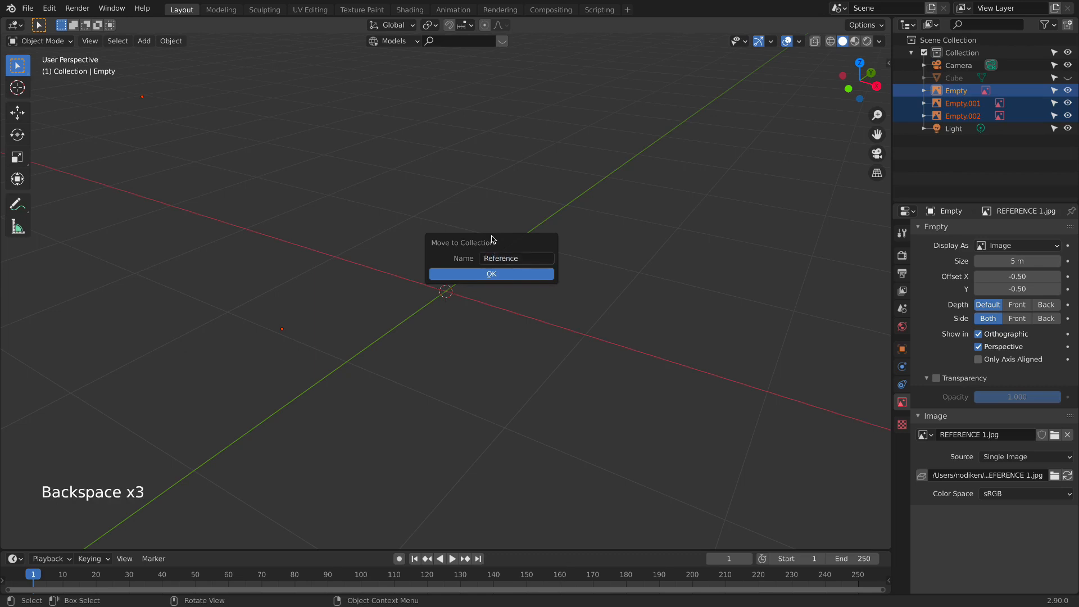
left_click(511, 275)
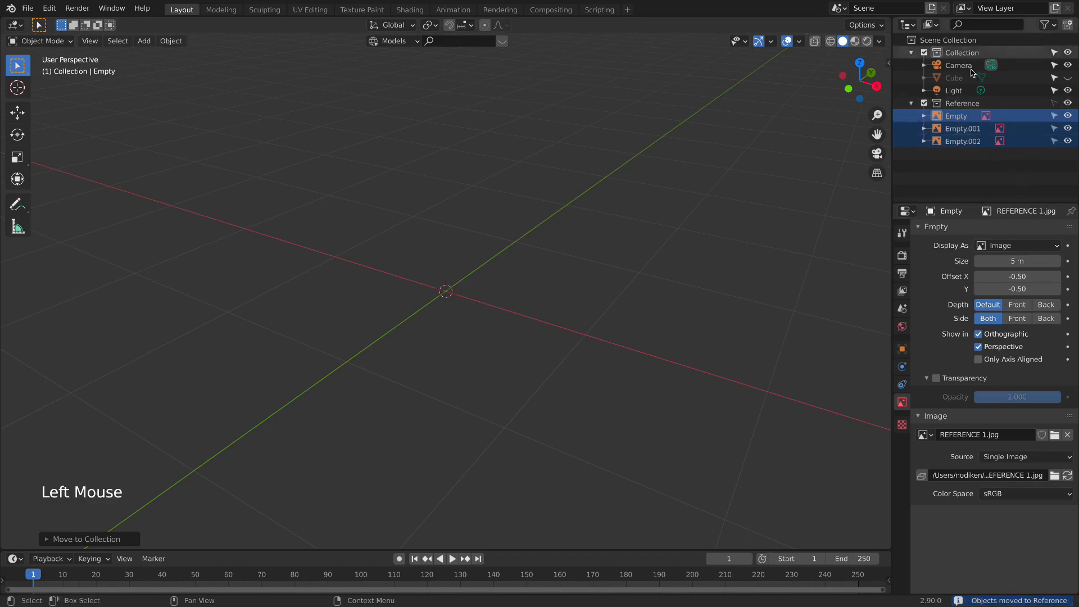
Unhide the default cube and scale it down to roughly fit the front-view reference head.
key("KP_1")
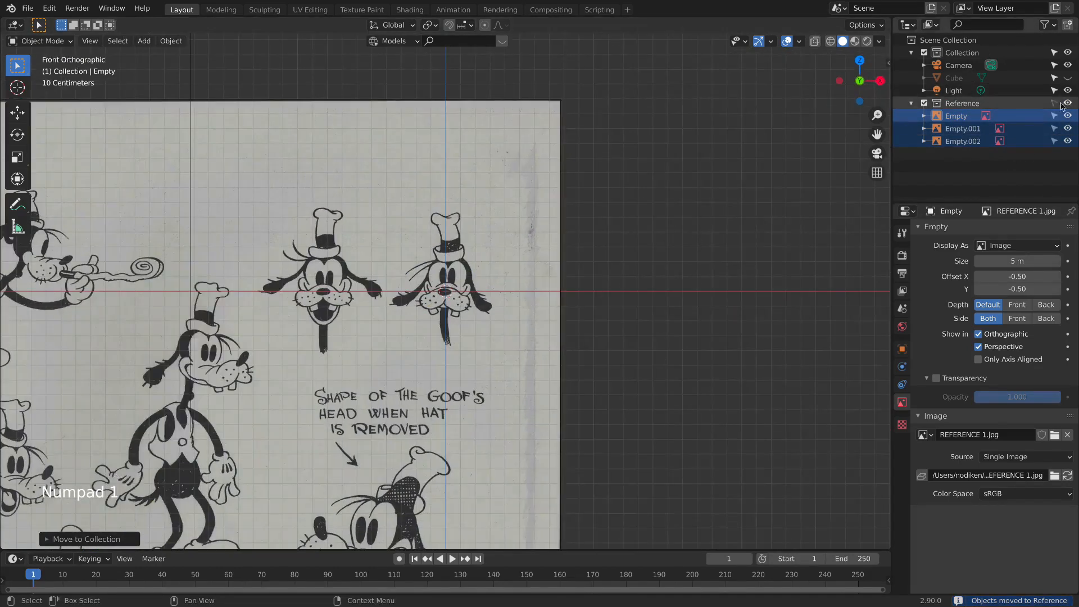
left_click(1067, 78)
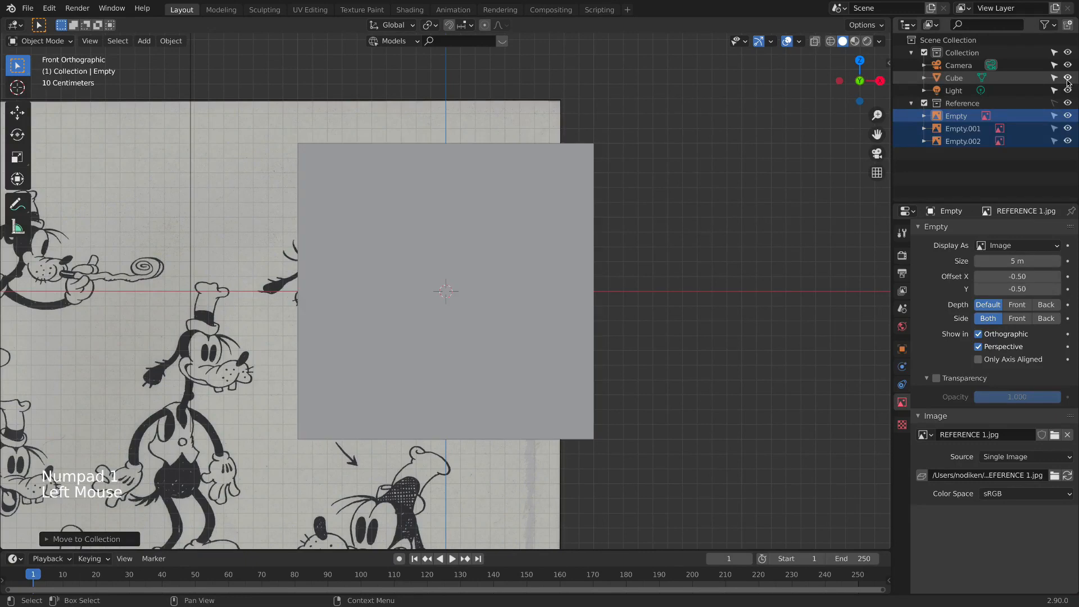
left_click(545, 274)
key("s")
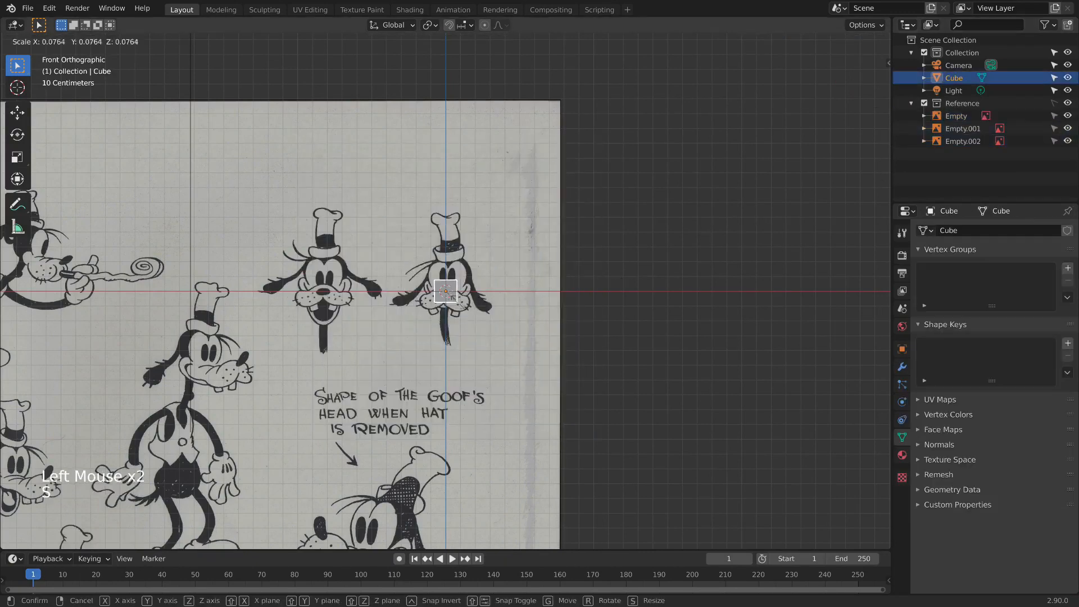
left_click(471, 293)
Move the small cube up over the front-view face and rescale it to sit between the ears.
key("g")
key("z")
key("s")
key("s")
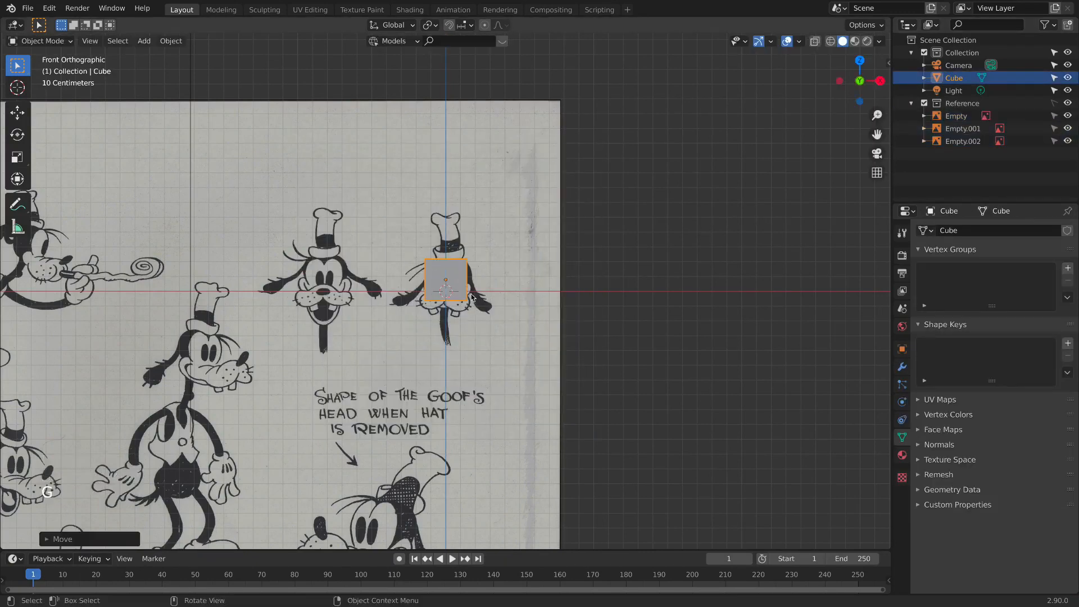
left_click(540, 307)
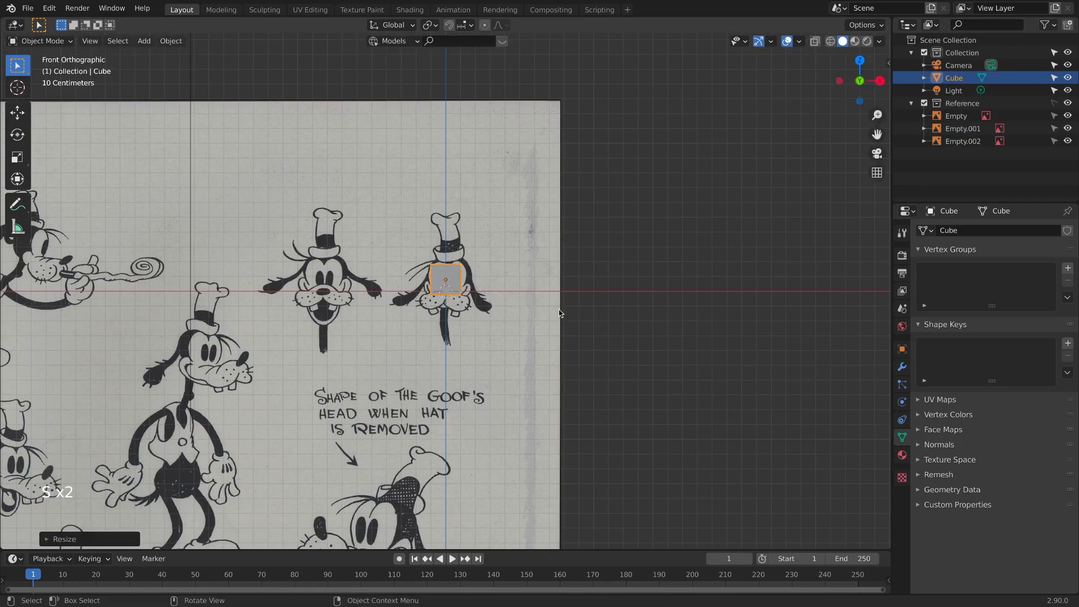
key("KP_3")
key("KP_1")
Add a centred vertical loop cut through the cube in Edit Mode.
scroll(541, 298, "up", 7)
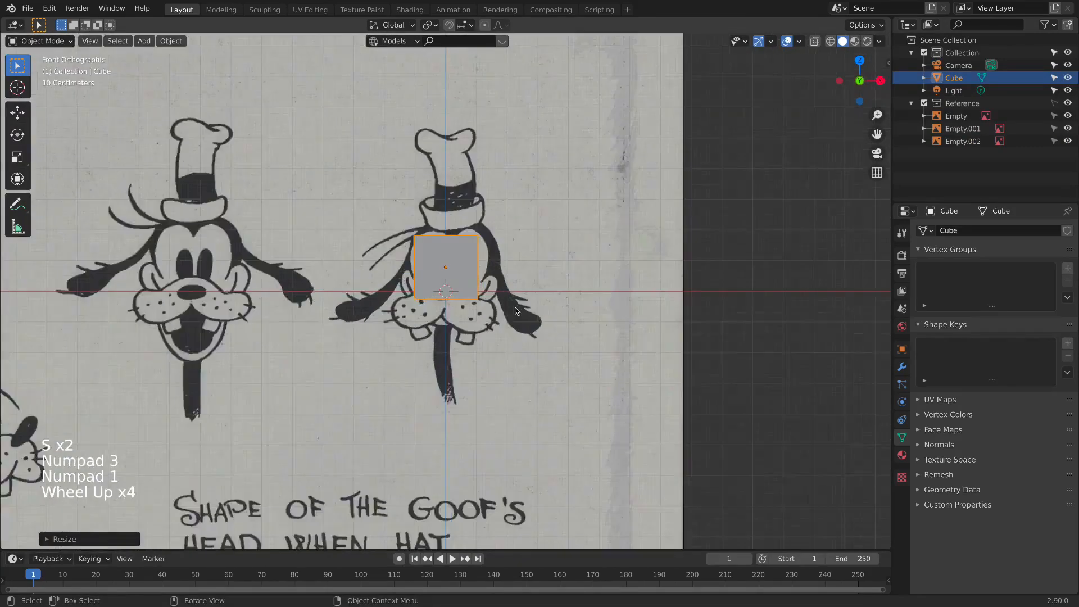
key("Tab")
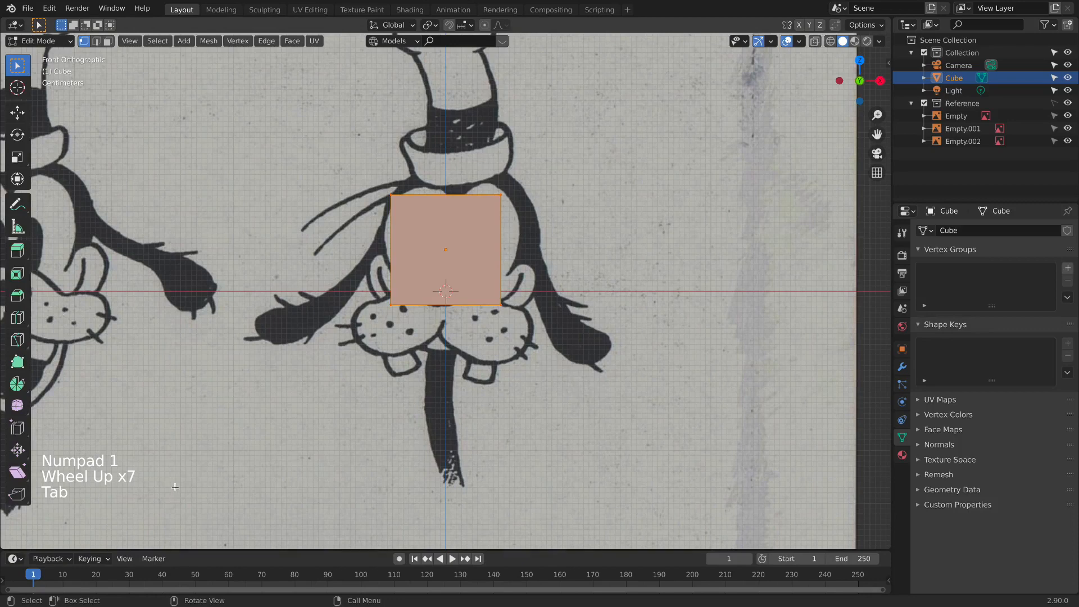
key("super+r")
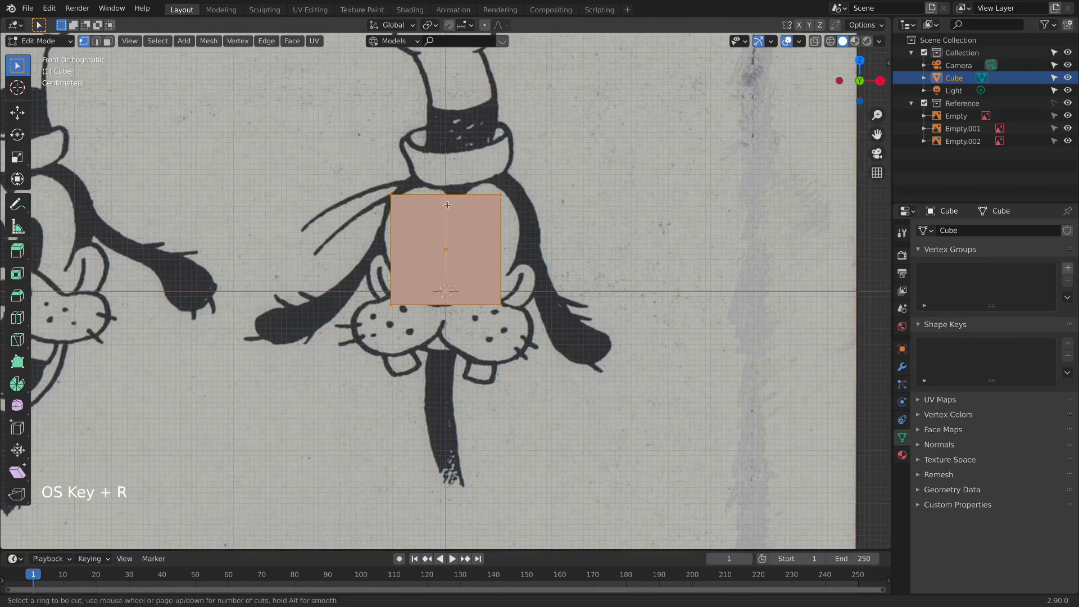
left_click(448, 205)
right_click(462, 203)
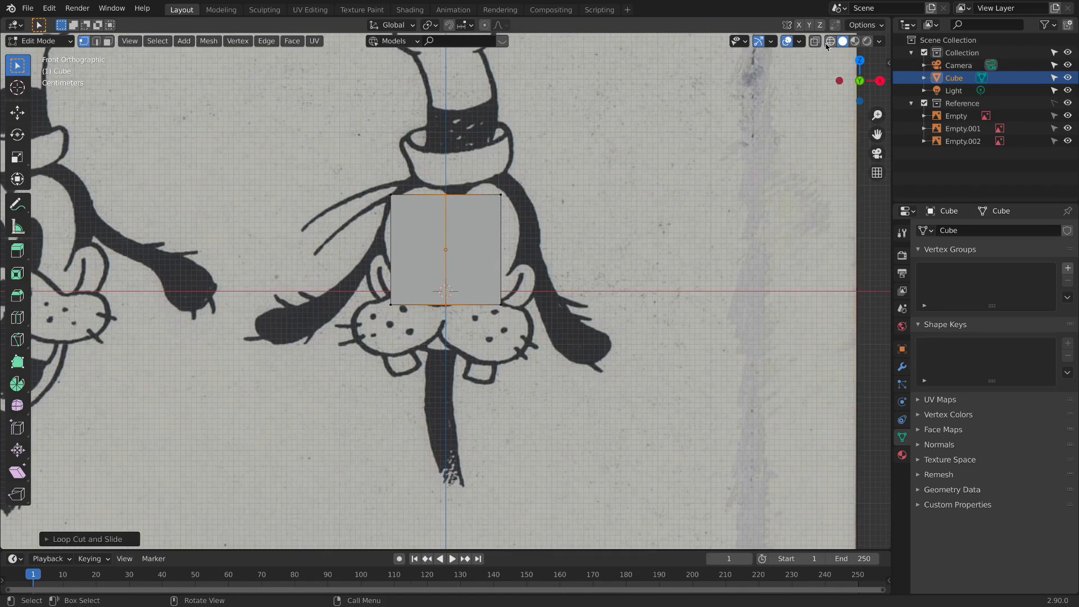
Enable X-ray and delete the vertices of the cube's half on the negative X side.
left_click(815, 42)
left_click_drag(363, 175, 416, 324)
key("x")
left_click(417, 324)
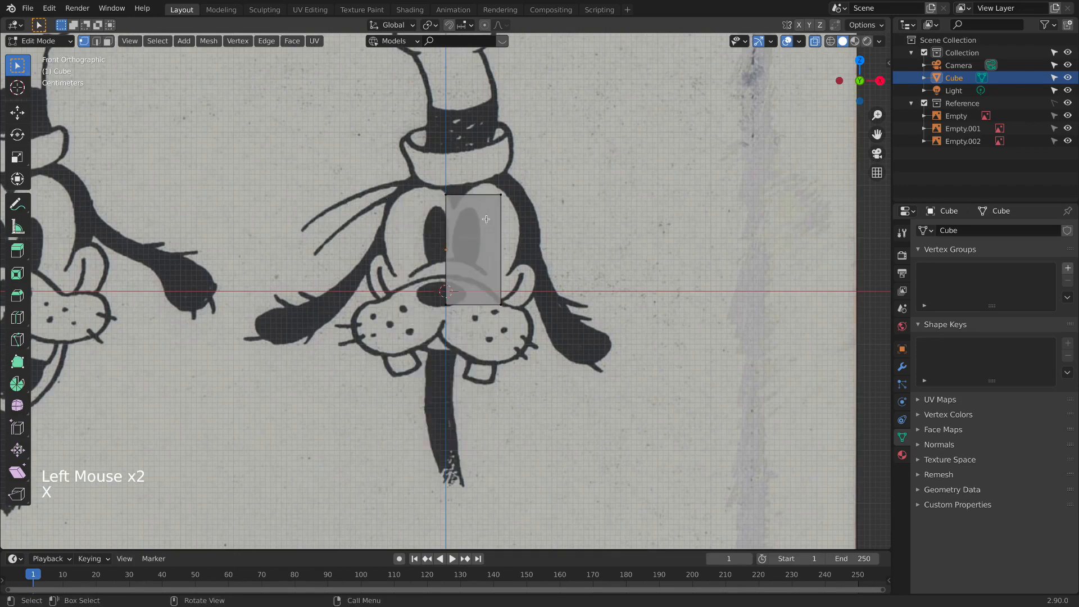
Add a Mirror modifier on the X axis to the half cube and enable Clipping.
key("Tab")
left_click(902, 367)
left_click(958, 230)
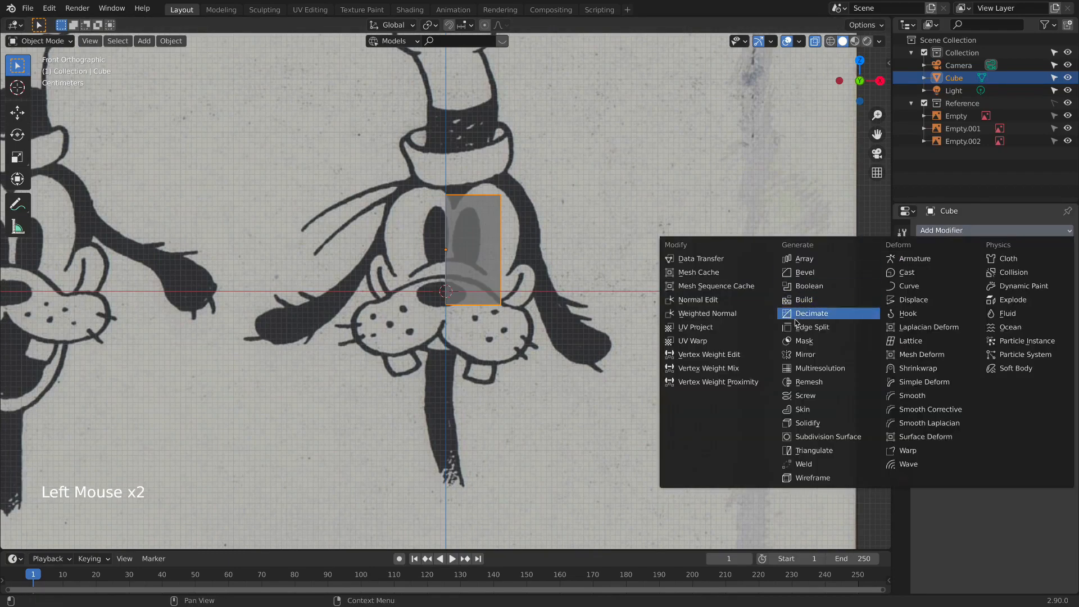
left_click(814, 355)
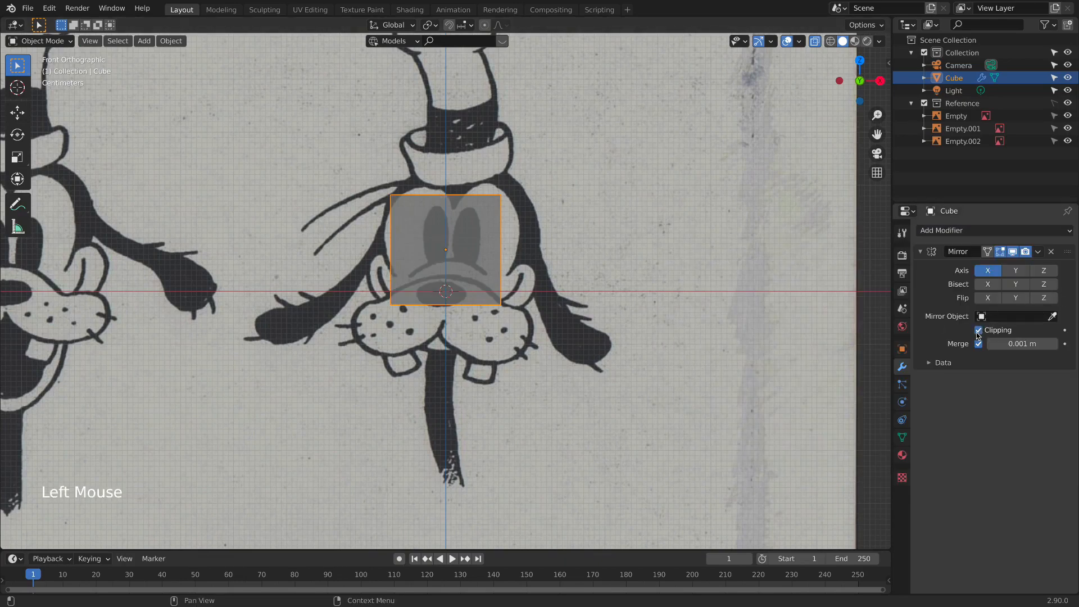
Add a Subdivision Surface modifier to the cube with the viewport level set to 2.
left_click(967, 231)
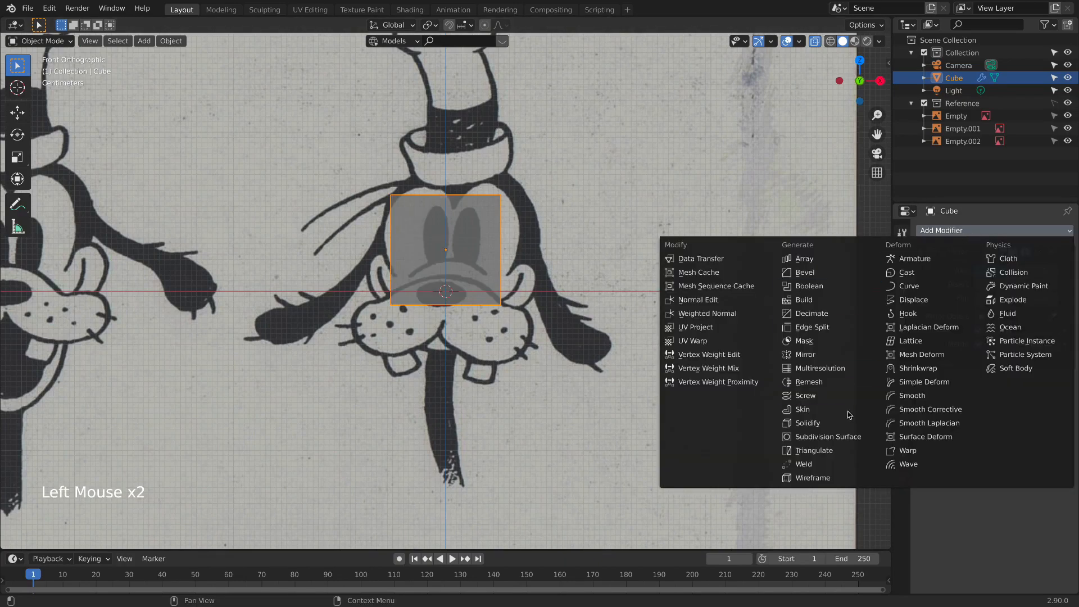
left_click(853, 438)
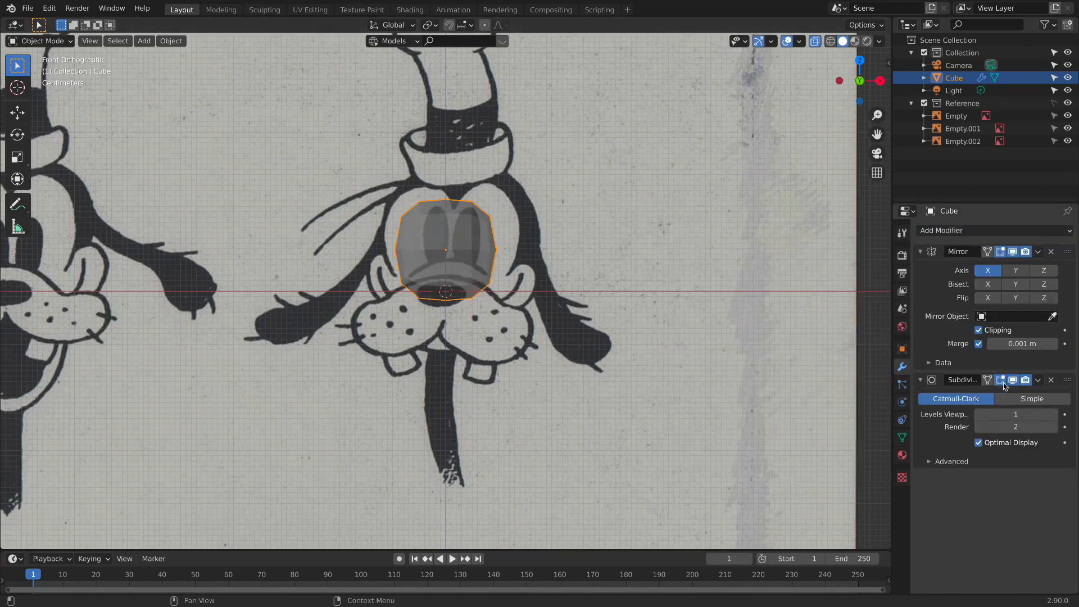
left_click(1054, 416)
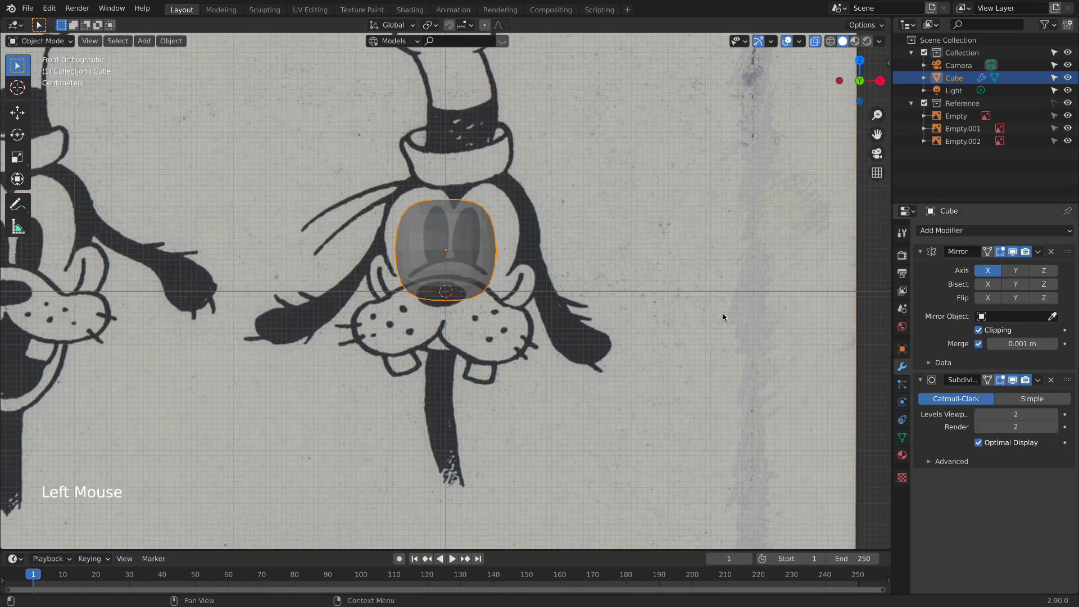
Apply smooth shading to the subdivided head mesh.
right_click(437, 239)
middle_click_drag(573, 186, 444, 243)
right_click(442, 243)
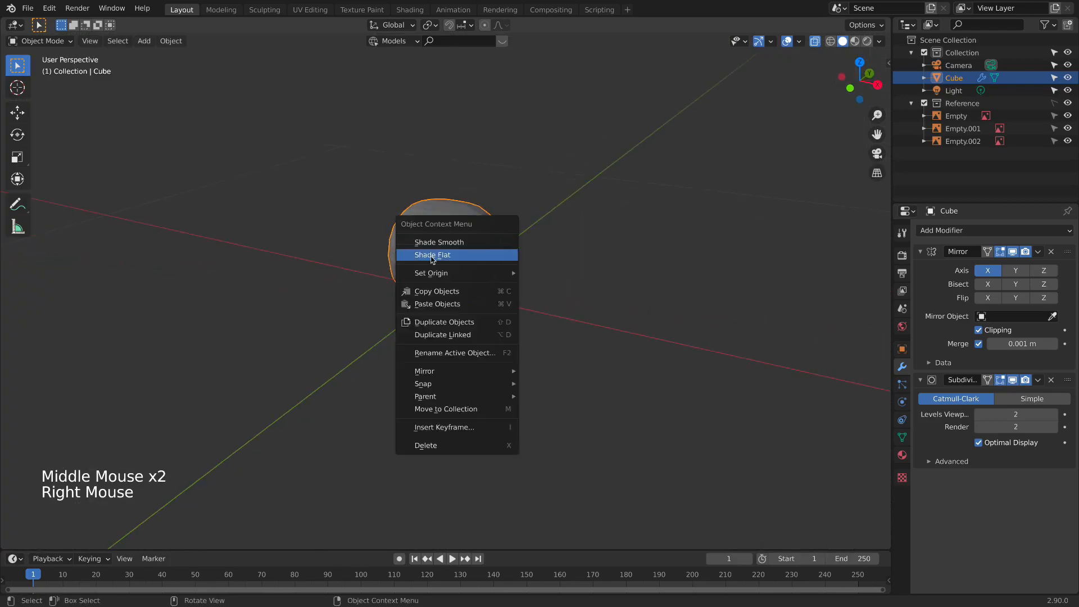
left_click(475, 243)
right_click(438, 230)
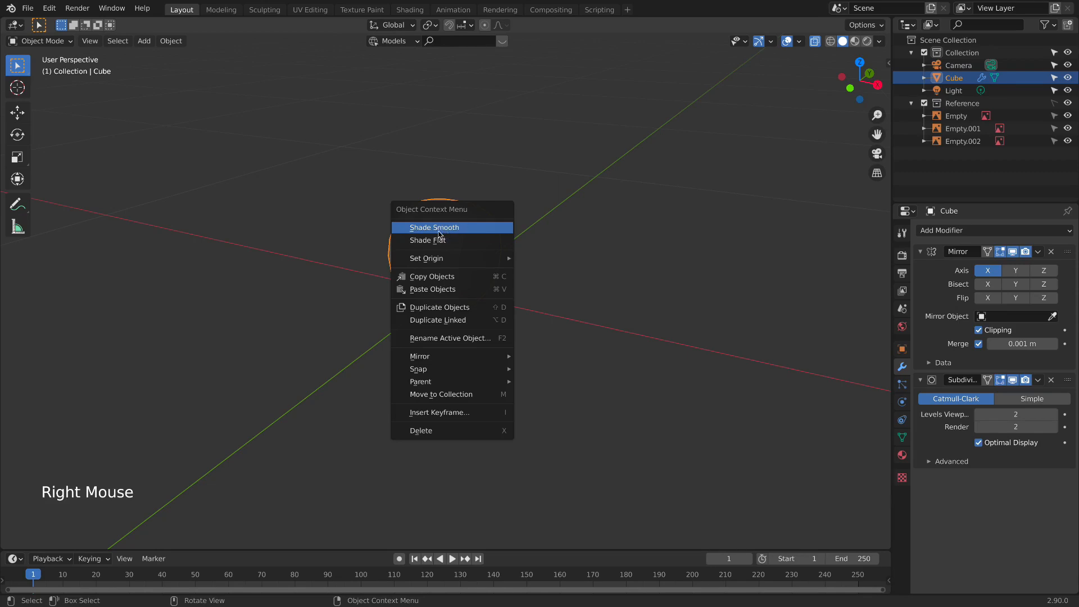
left_click(436, 229)
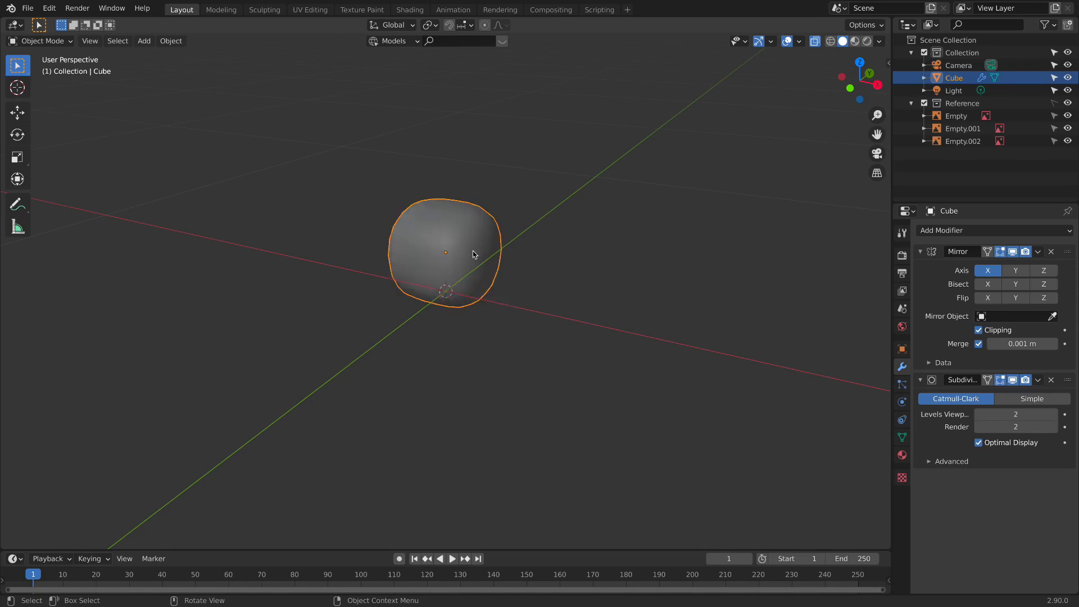
Enlarge the head mesh in front view and move it up and slightly toward positive X to cover the reference face.
key("KP_1")
scroll(495, 305, "up", 1)
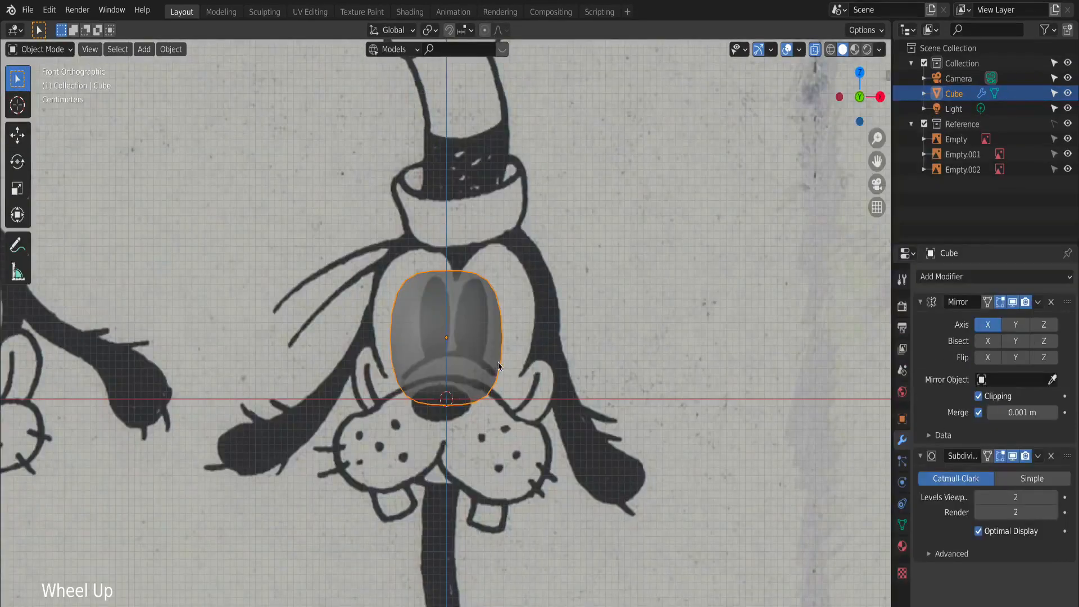
key("s")
left_click(522, 381)
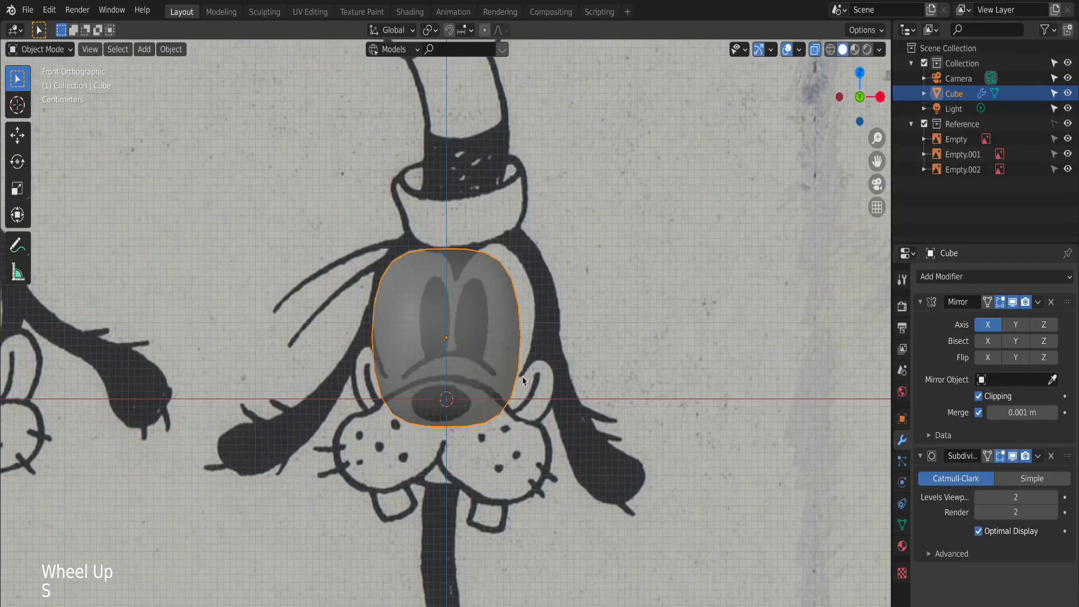
key("g")
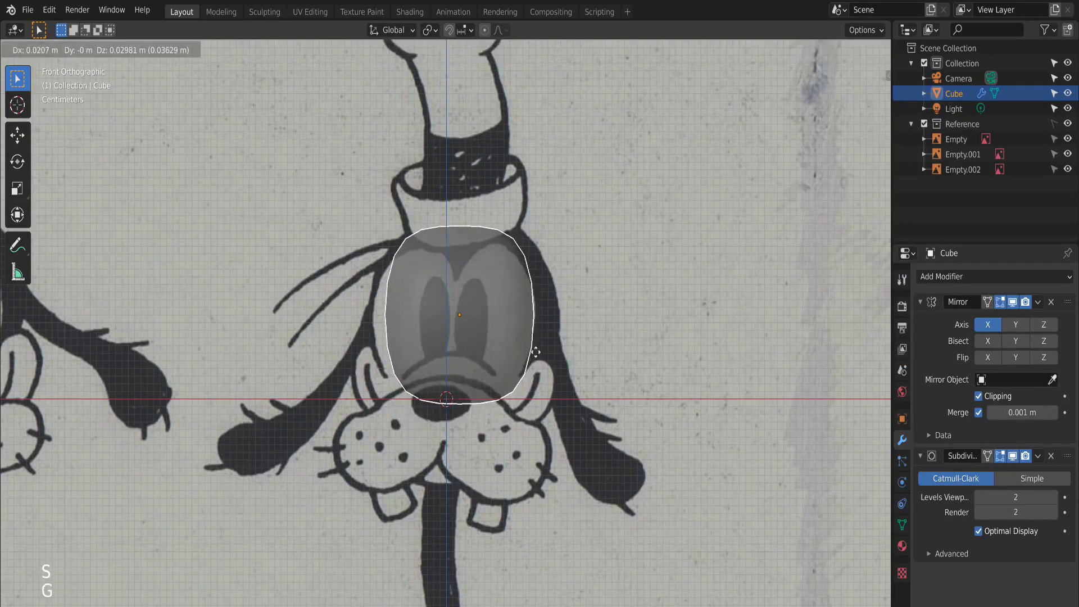
left_click(535, 351)
key("Tab")
key("Tab")
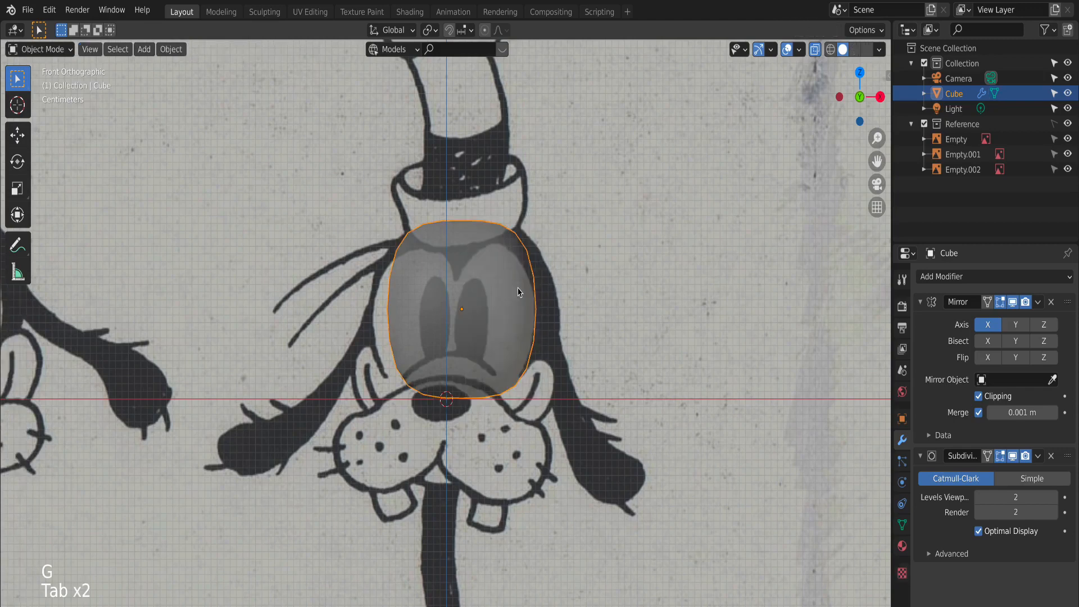
Add a horizontal loop cut across the middle of the head mesh and pull its outer vertices outward to the head outline.
key("Tab")
key("super+r")
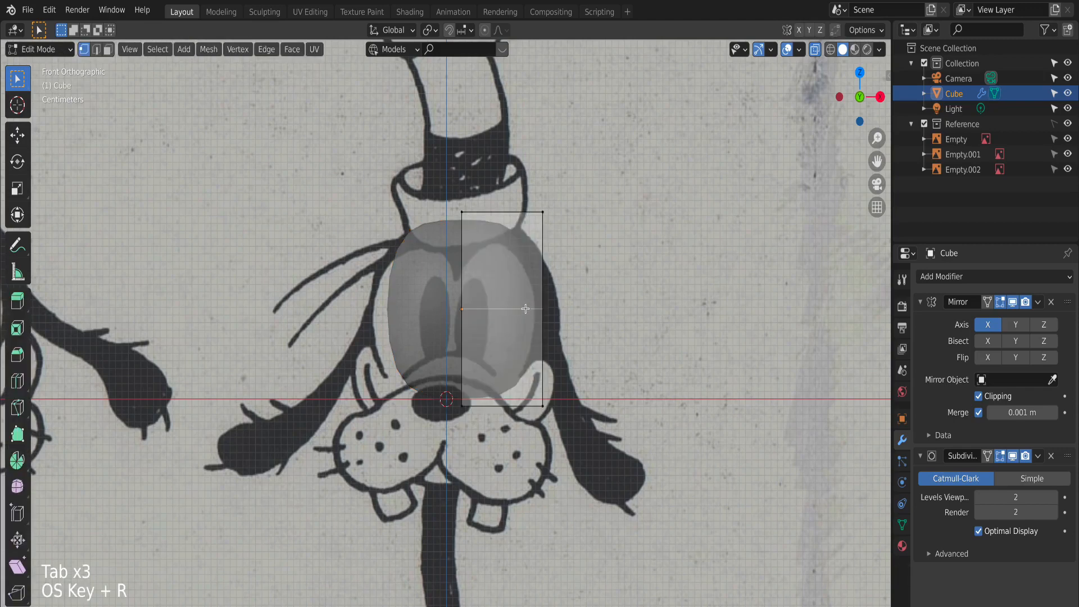
left_click(539, 314)
left_click_drag(529, 293, 574, 322)
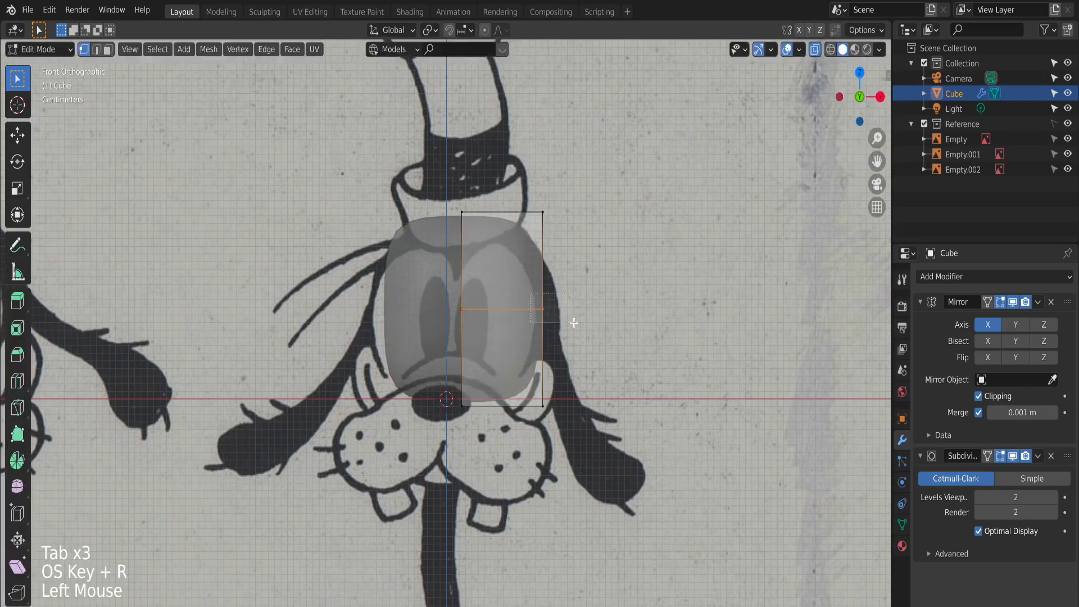
key("g")
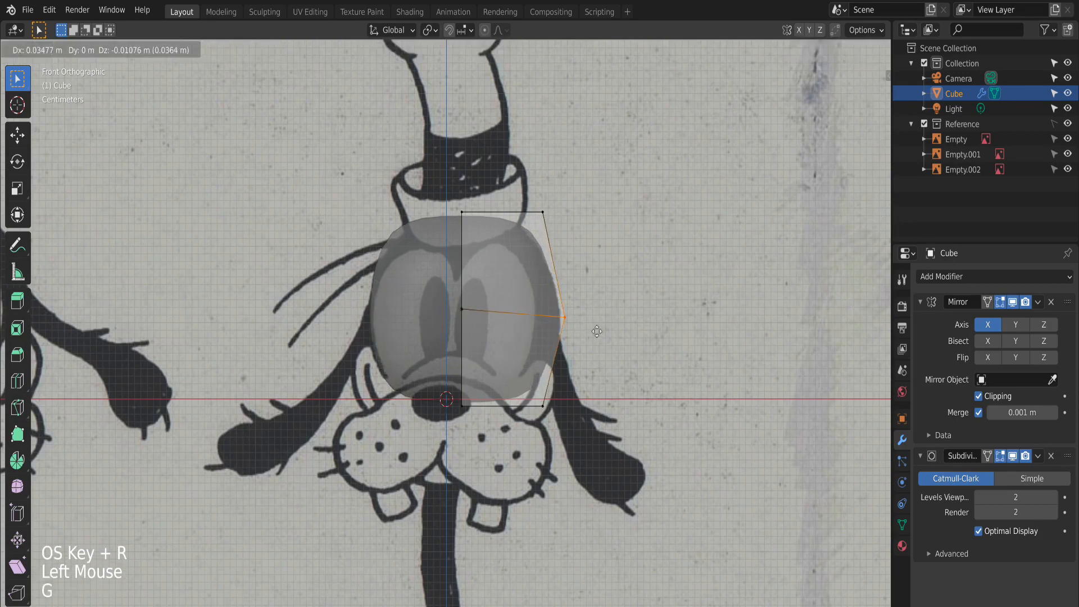
left_click(595, 329)
Round the head's crown in front view by moving the top outer vertices inward and down and raising the top centre vertices.
left_click(555, 220)
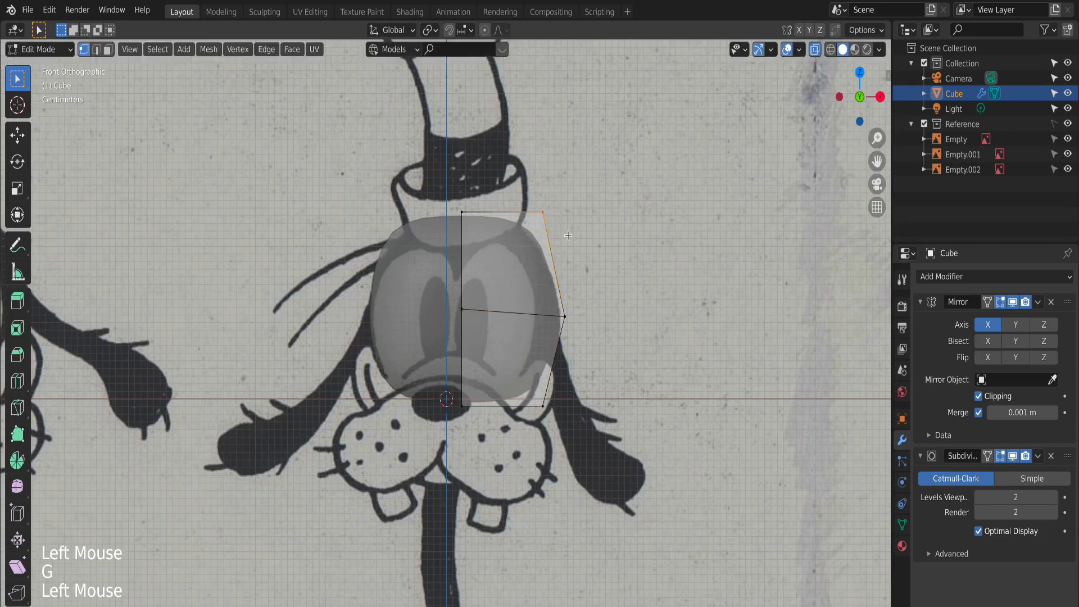
key("g")
left_click(564, 245)
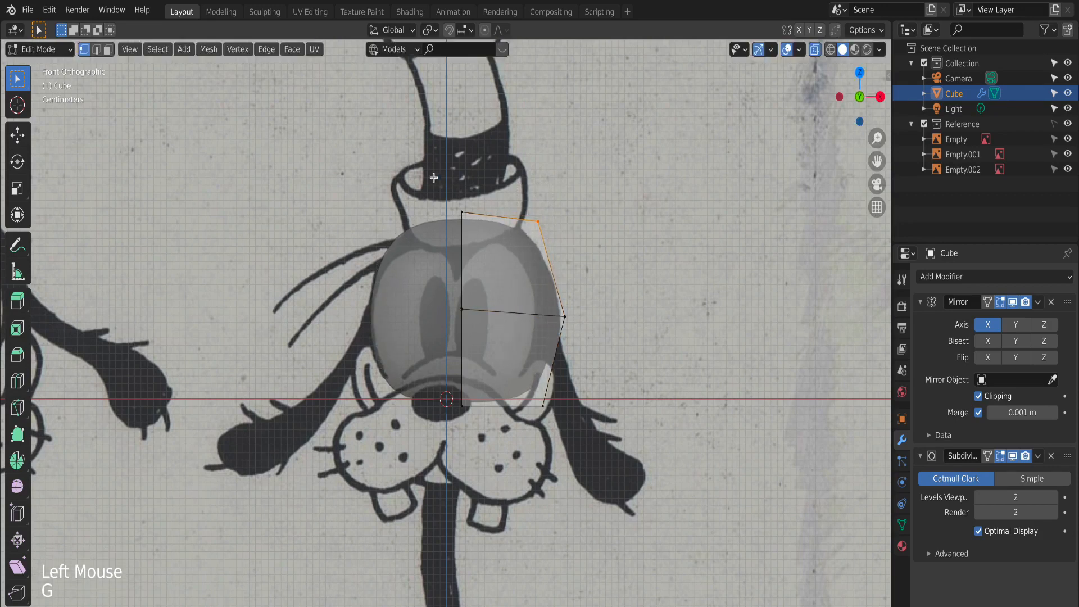
left_click(469, 196)
key("g")
left_click(499, 232)
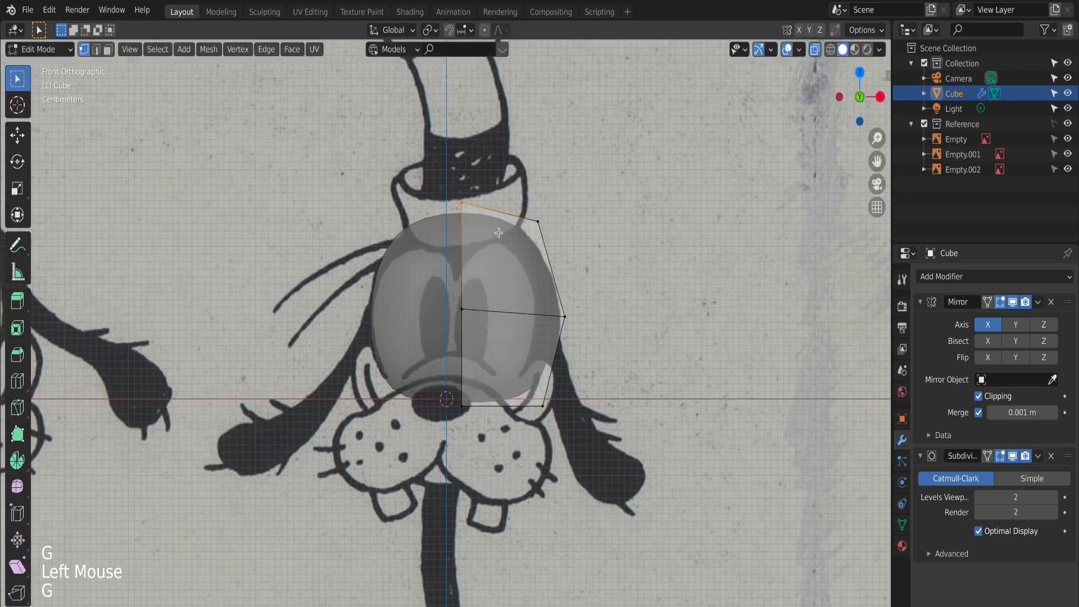
Pull the middle vertices at the back of the head outward and slightly down in side view to match the profile reference.
key("KP_3")
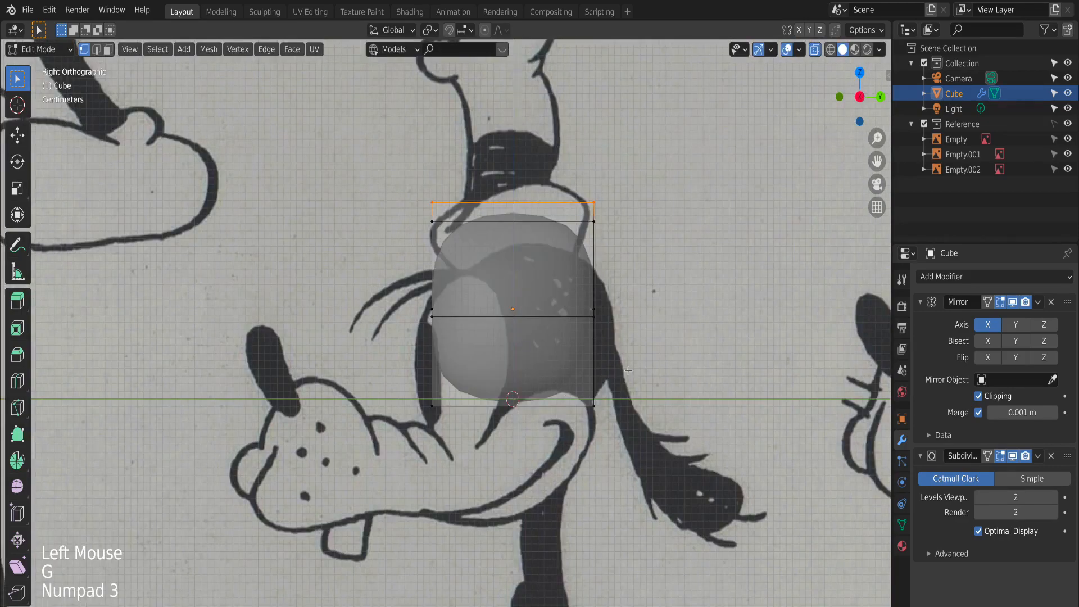
middle_click_drag(628, 370, 602, 354, "shift")
left_click(570, 294)
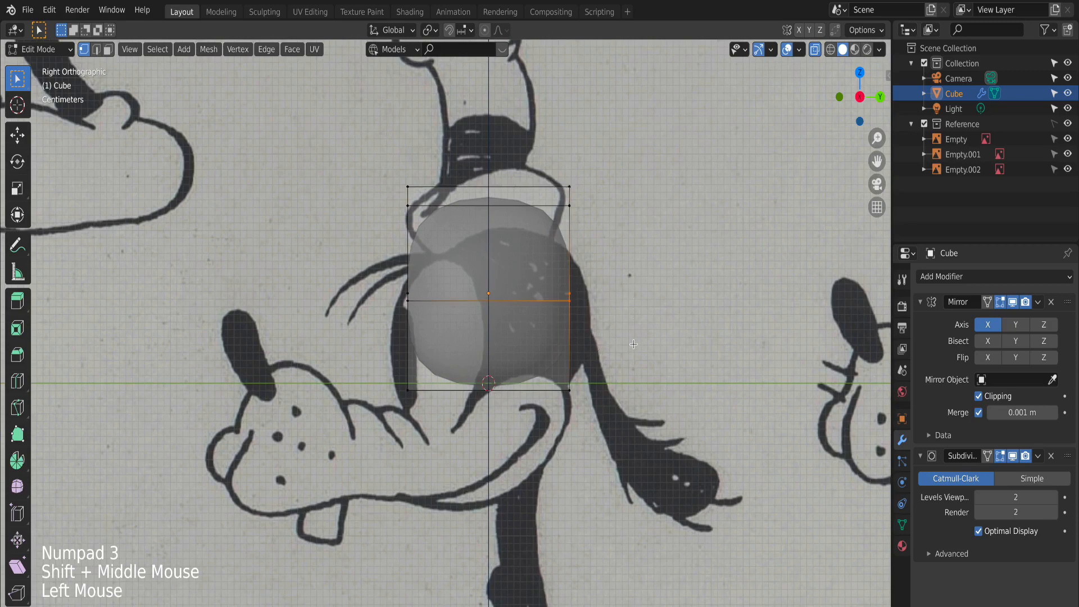
key("g")
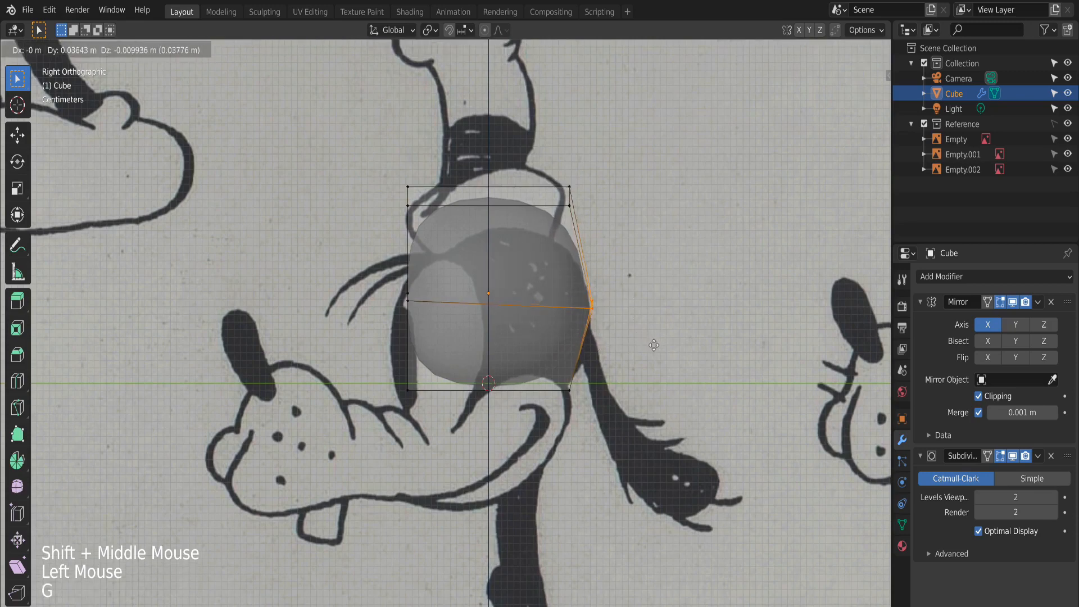
left_click(655, 354)
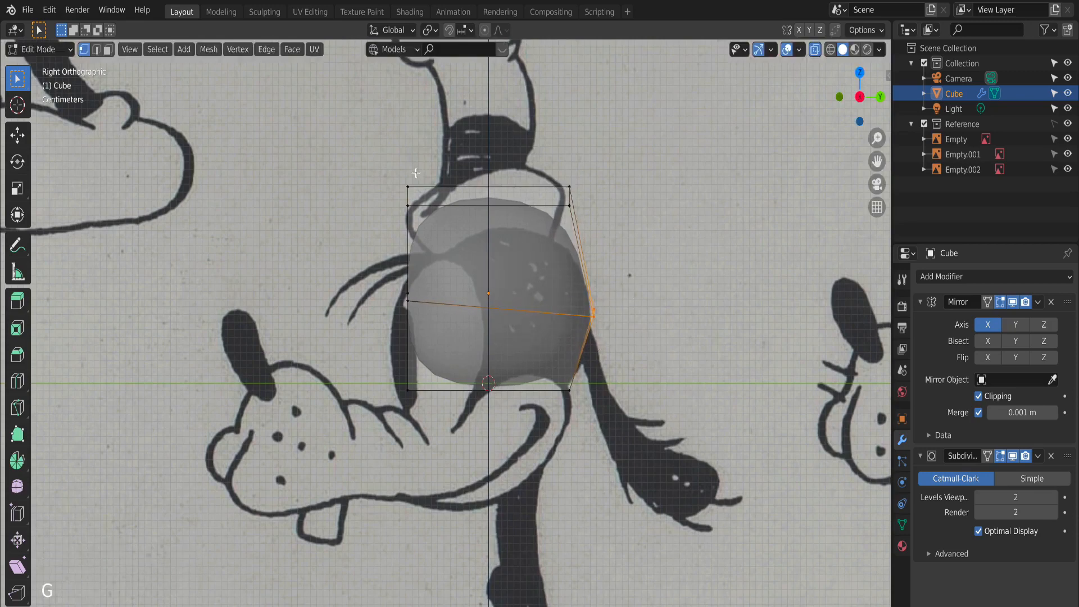
Lower the head's top vertices in side view and pull the front middle vertices forward and down to the face outline.
left_click_drag(542, 232, 584, 236)
key("g")
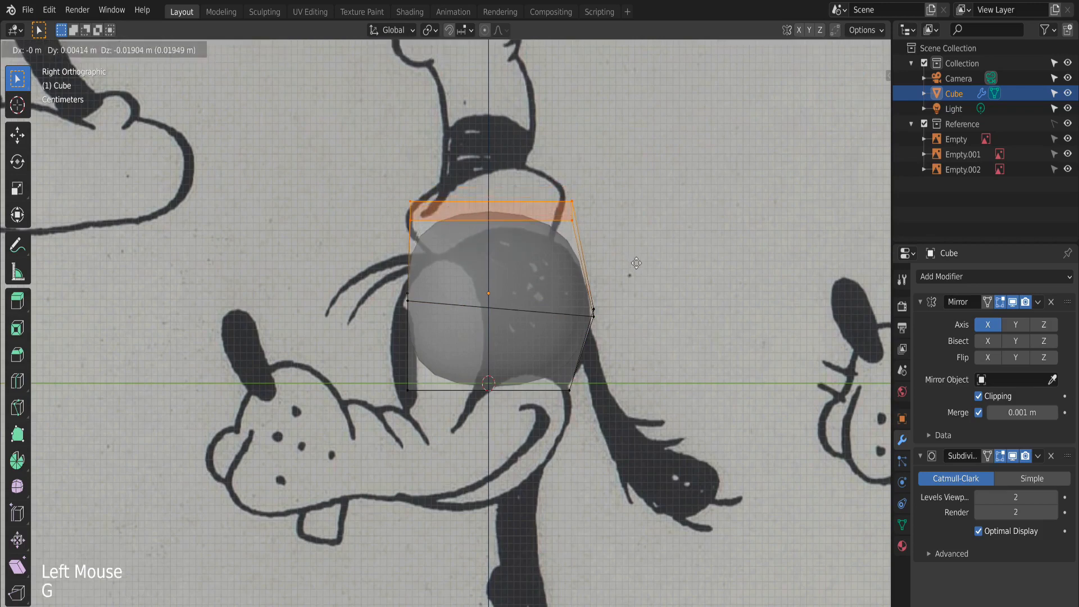
left_click(633, 272)
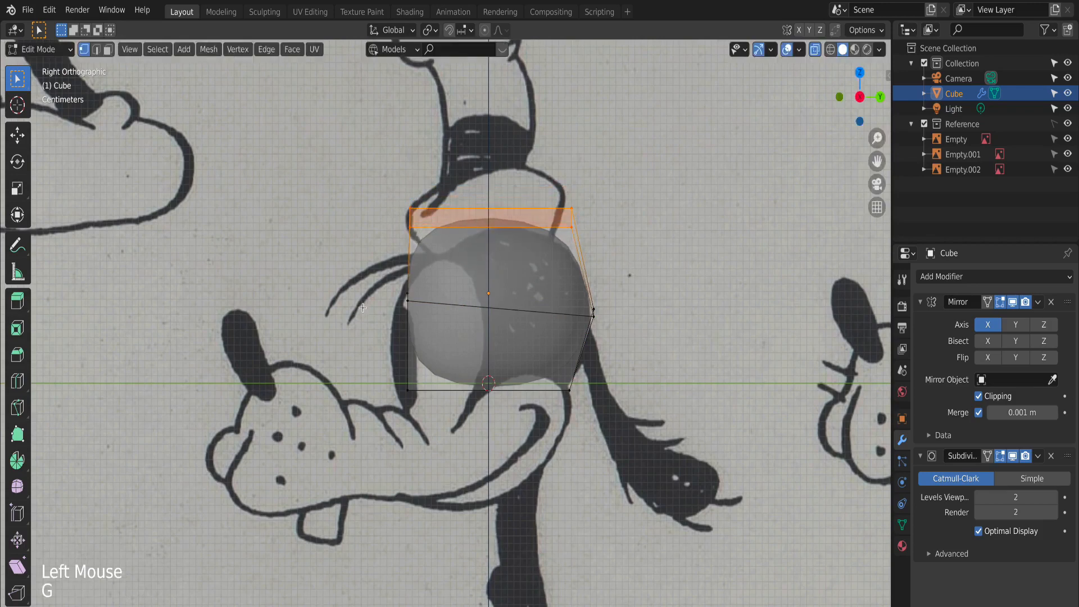
left_click(402, 314)
key("g")
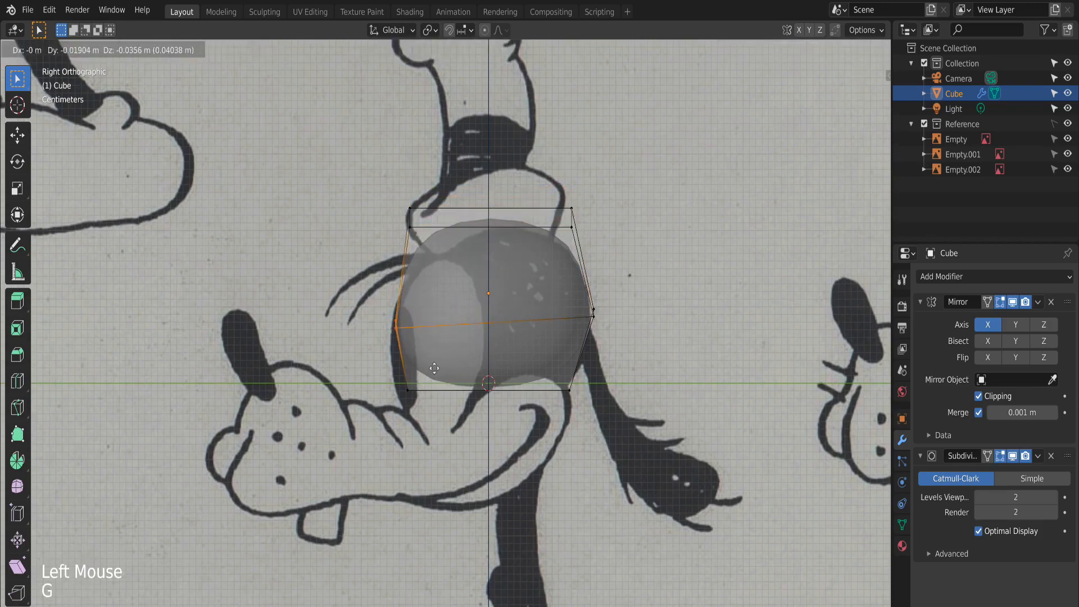
left_click(431, 371)
Move the front top vertices backward and slightly down, and level the middle loop by raising its front vertices and slightly lowering its back ones.
left_click_drag(385, 188, 453, 259)
key("g")
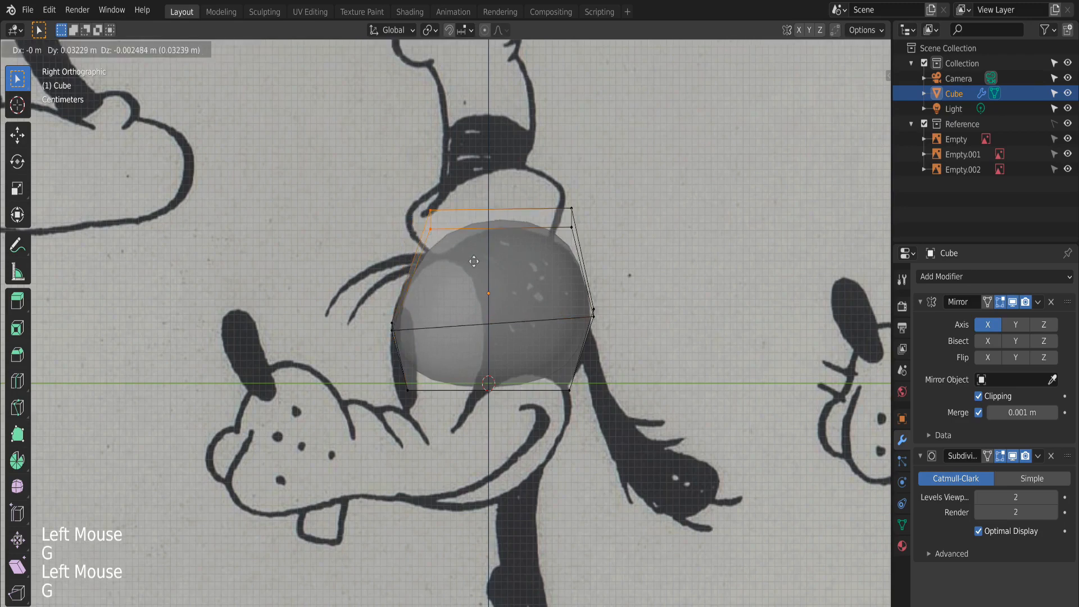
left_click(474, 269)
left_click_drag(361, 315, 444, 353)
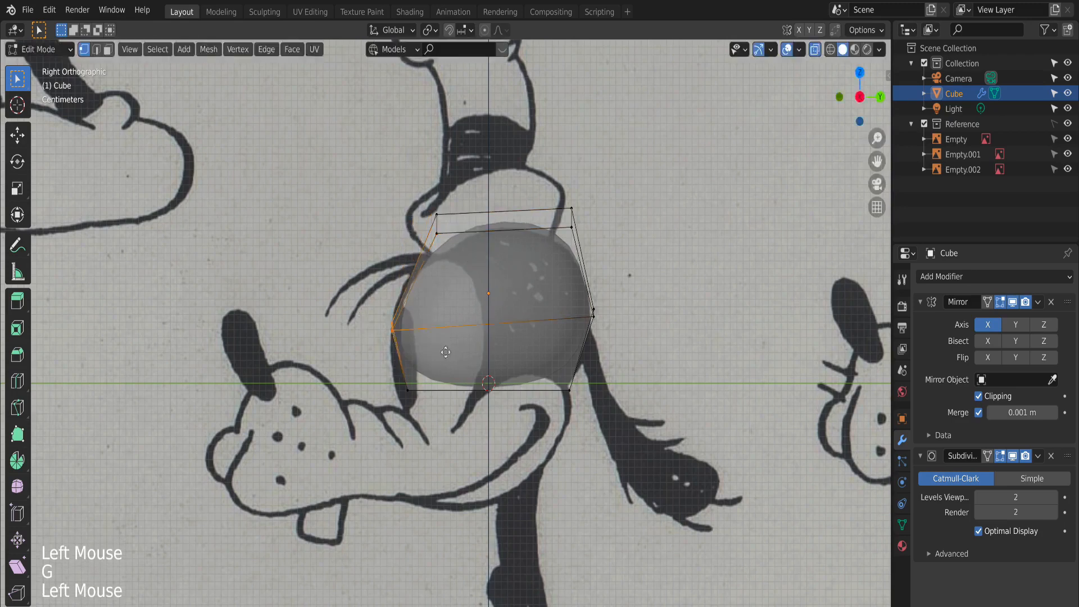
key("g")
left_click(444, 342)
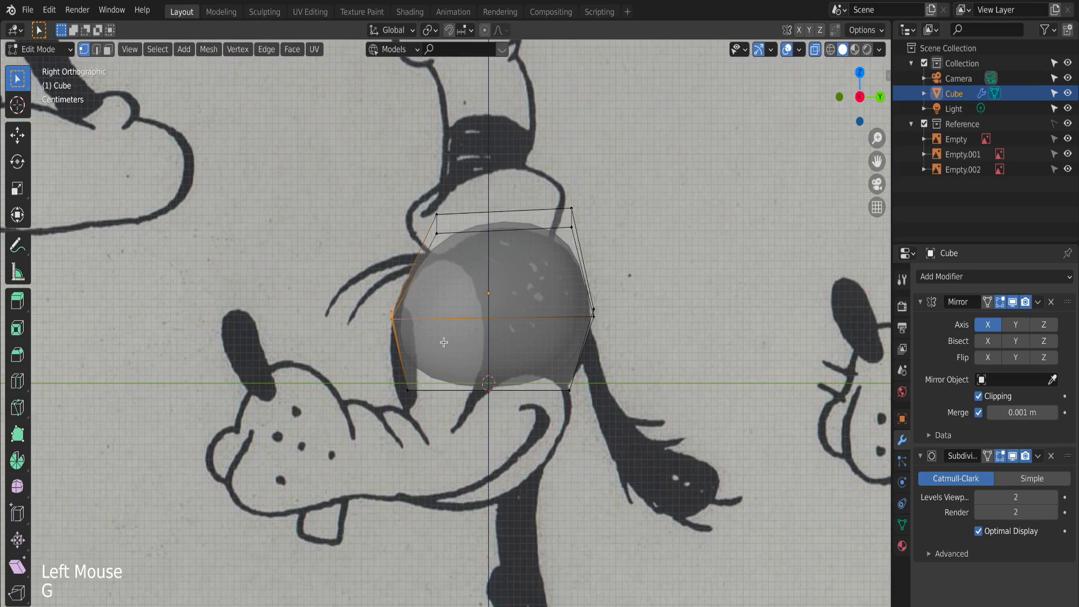
left_click(584, 314)
key("g")
left_click(639, 363)
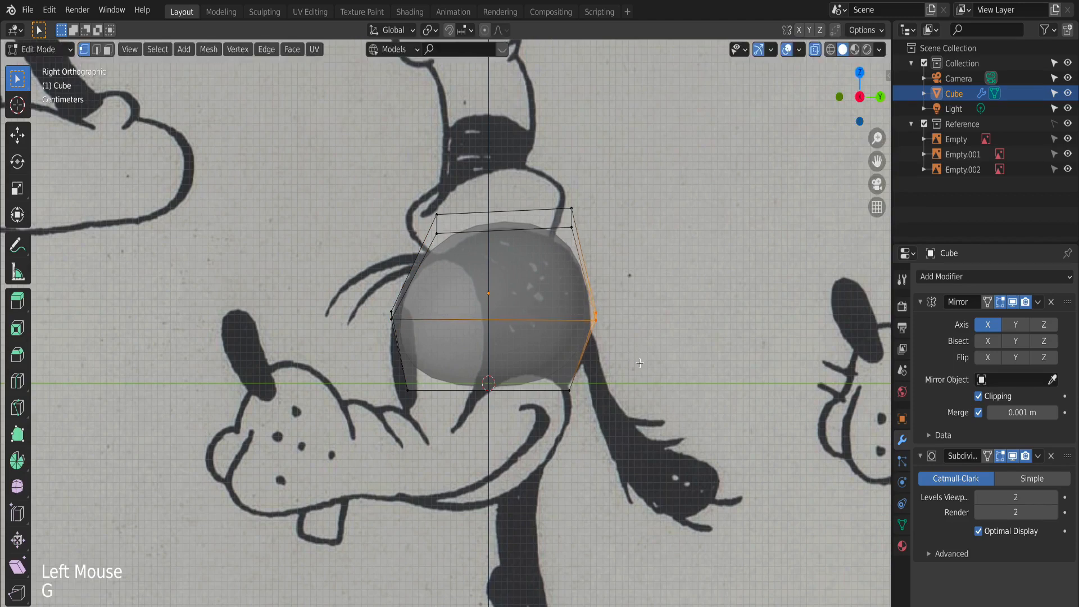
Lower the head's back bottom vertices slightly and move the front bottom vertices slightly forward to match the profile.
left_click(566, 387)
key("g")
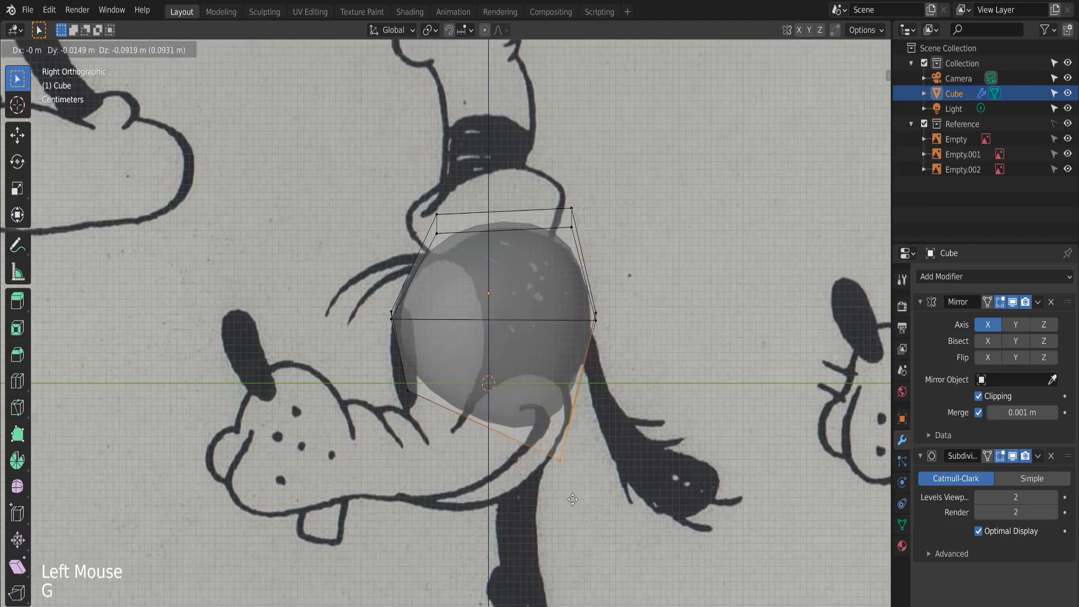
left_click(584, 437)
left_click(387, 375)
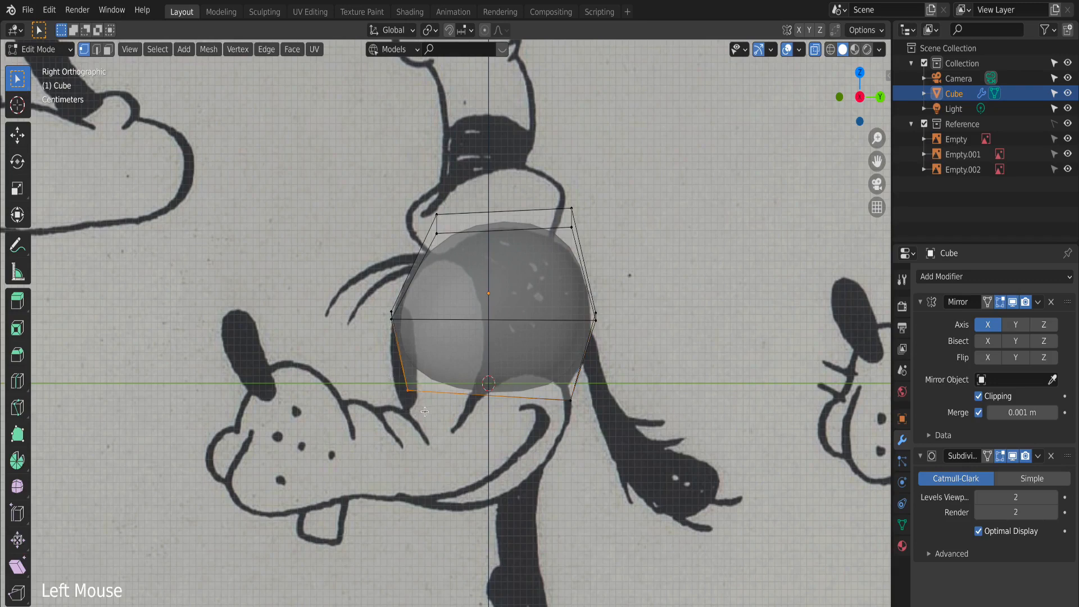
key("g")
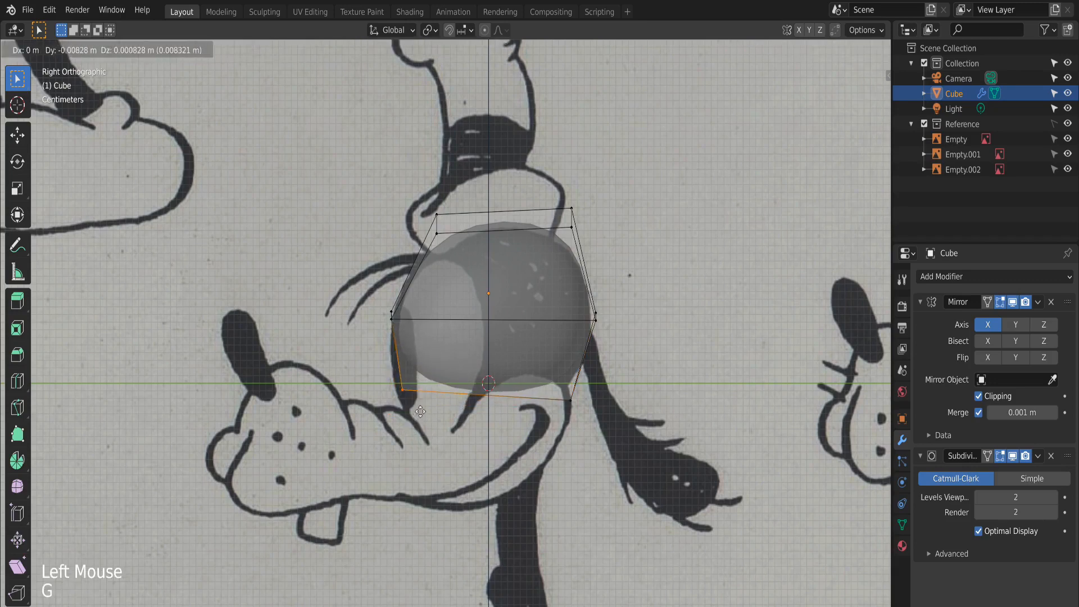
left_click(417, 409)
Extrude the head's bottom vertices down to the reference jaw line and shift the extrusion forward.
left_click_drag(378, 362, 619, 468)
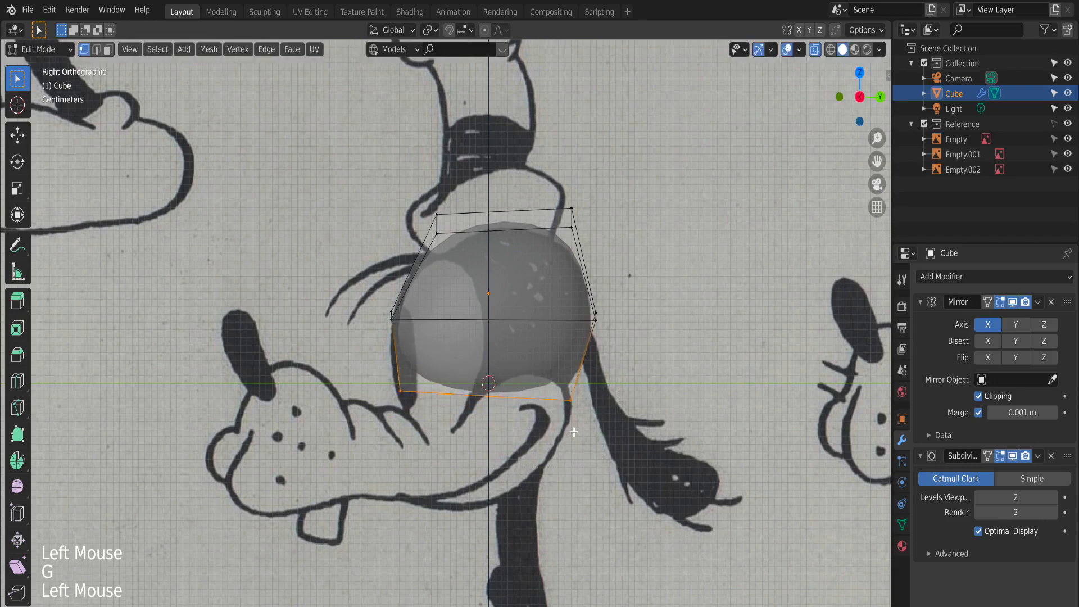
key("e")
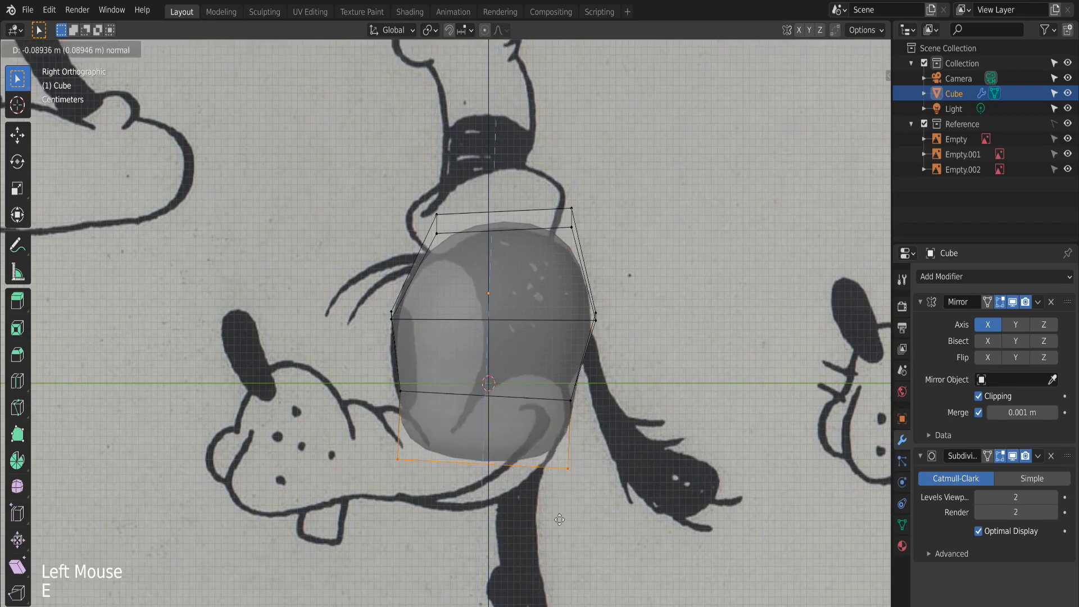
left_click(581, 537)
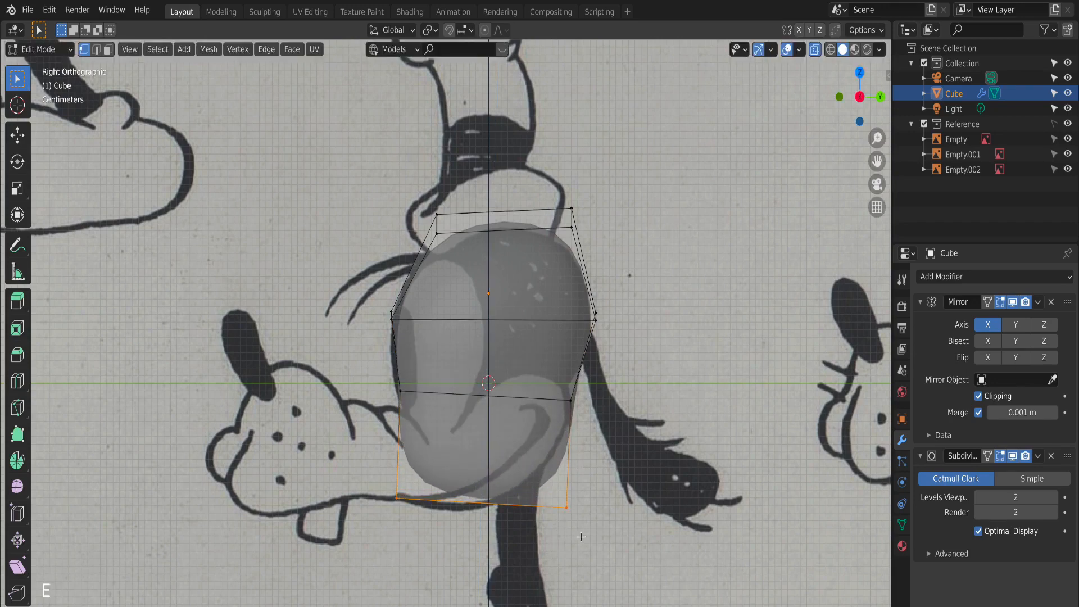
key("g")
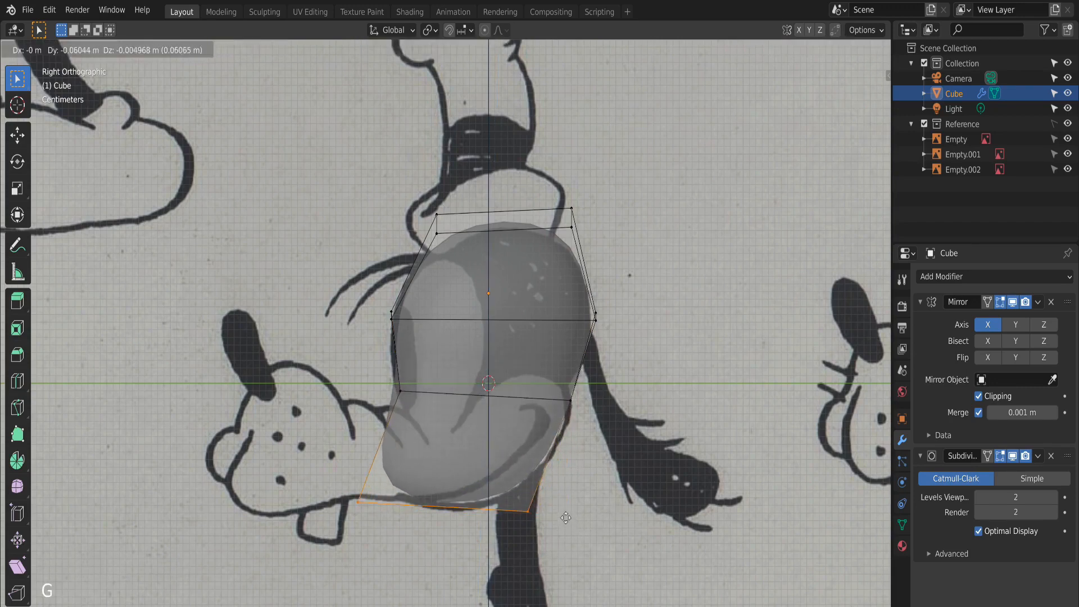
left_click(579, 515)
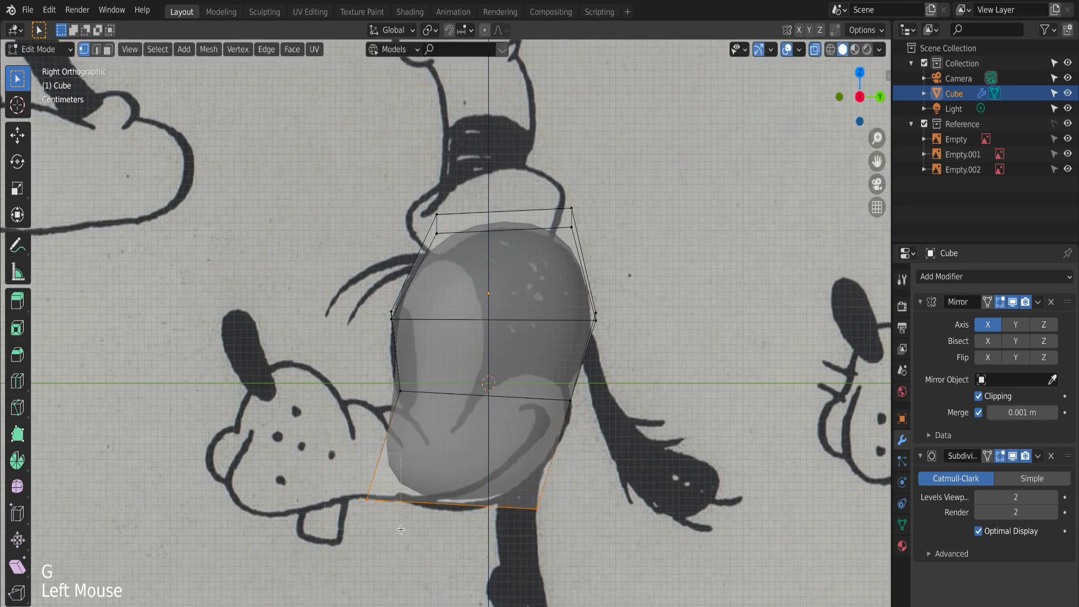
Move the jaw's front bottom vertices backward and lower the front vertices above them to frame the base of the muzzle.
key("g")
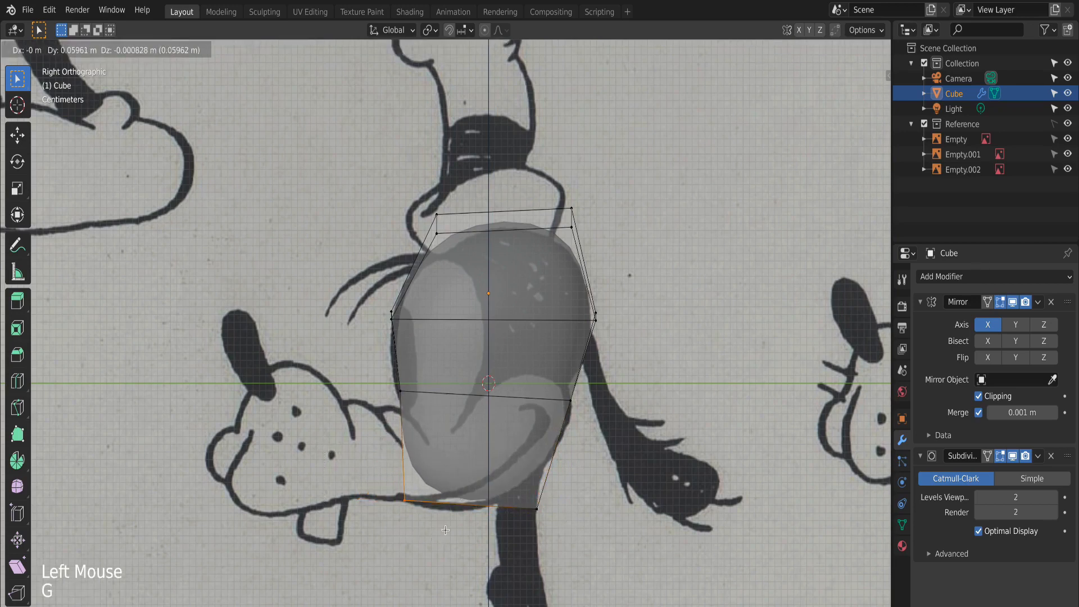
left_click(451, 530)
left_click(400, 391)
key("g")
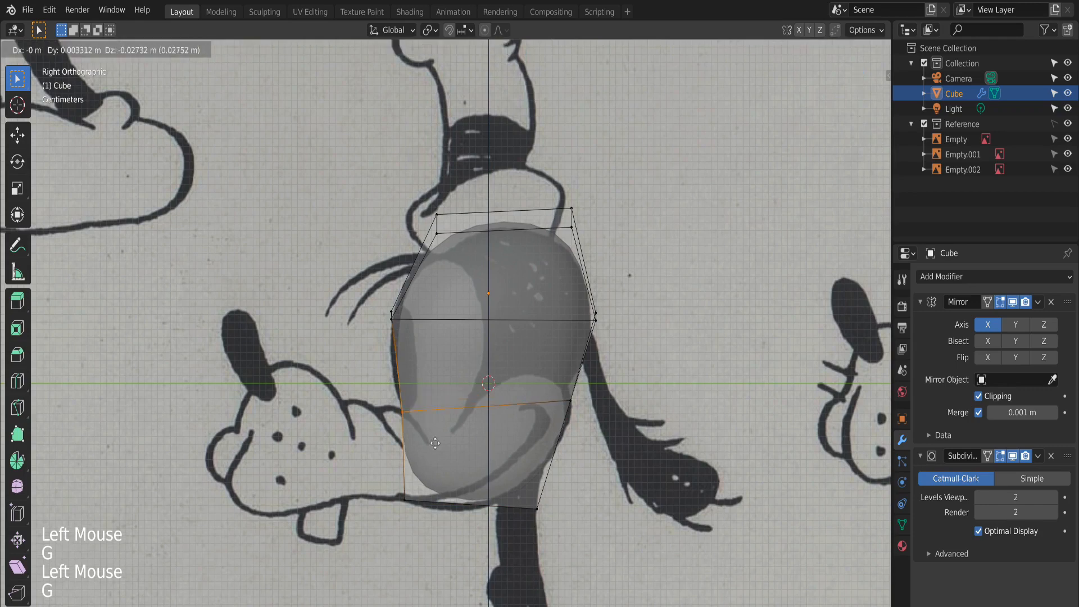
left_click(434, 443)
Pull the middle vertices at the front of the head slightly forward to match the profile reference.
left_click_drag(378, 299, 409, 351)
key("g")
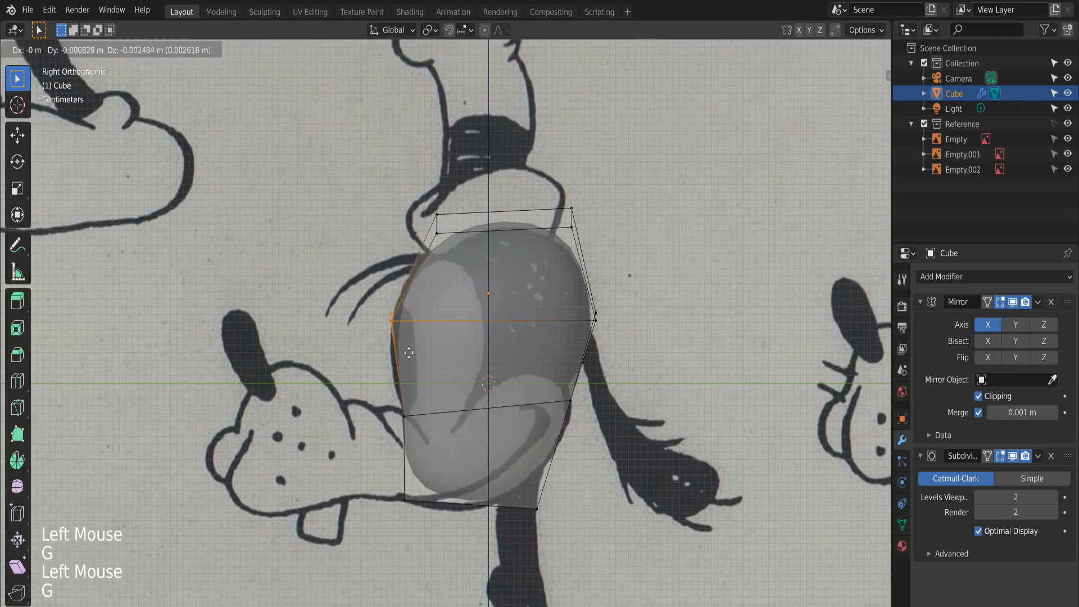
left_click(403, 348)
Extrude the jaw's front face forward to the nose, then enlarge and raise the new end to cover the reference muzzle.
left_click_drag(383, 393, 454, 532)
key("e")
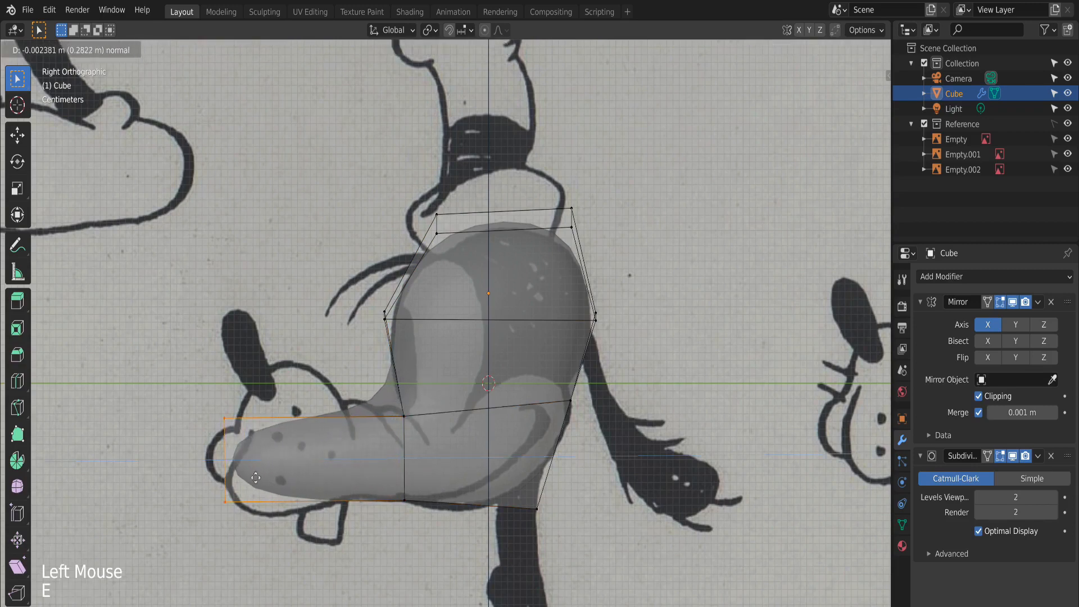
left_click(290, 479)
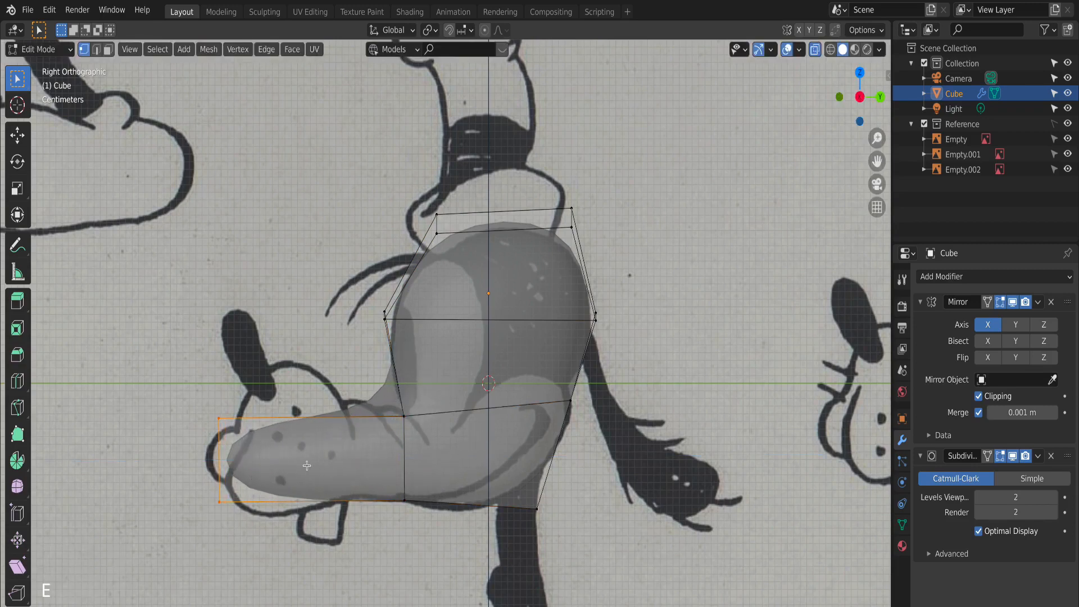
key("s")
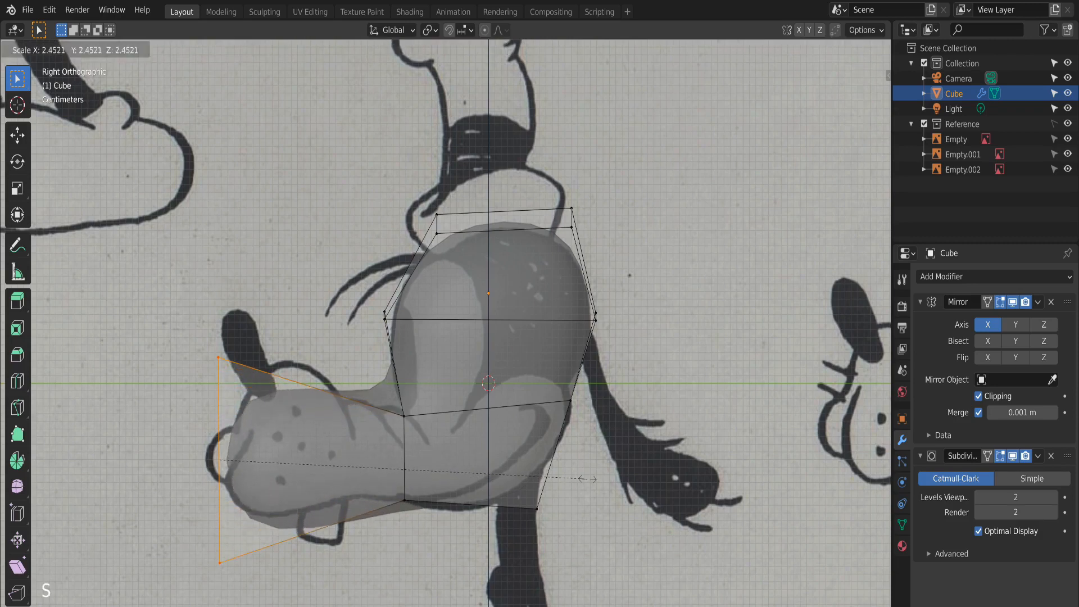
left_click(606, 466)
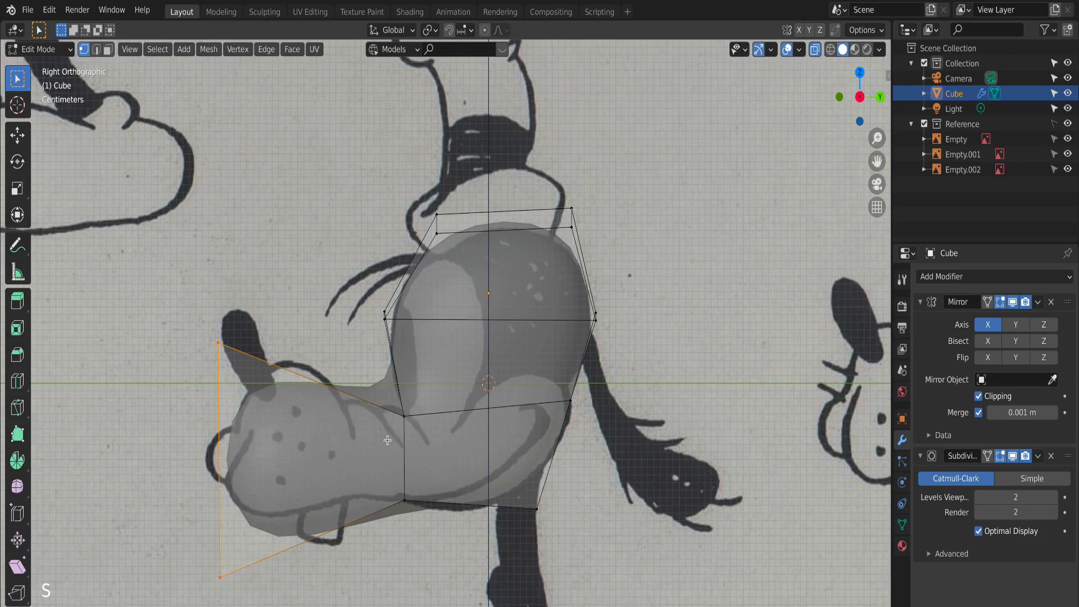
key("g")
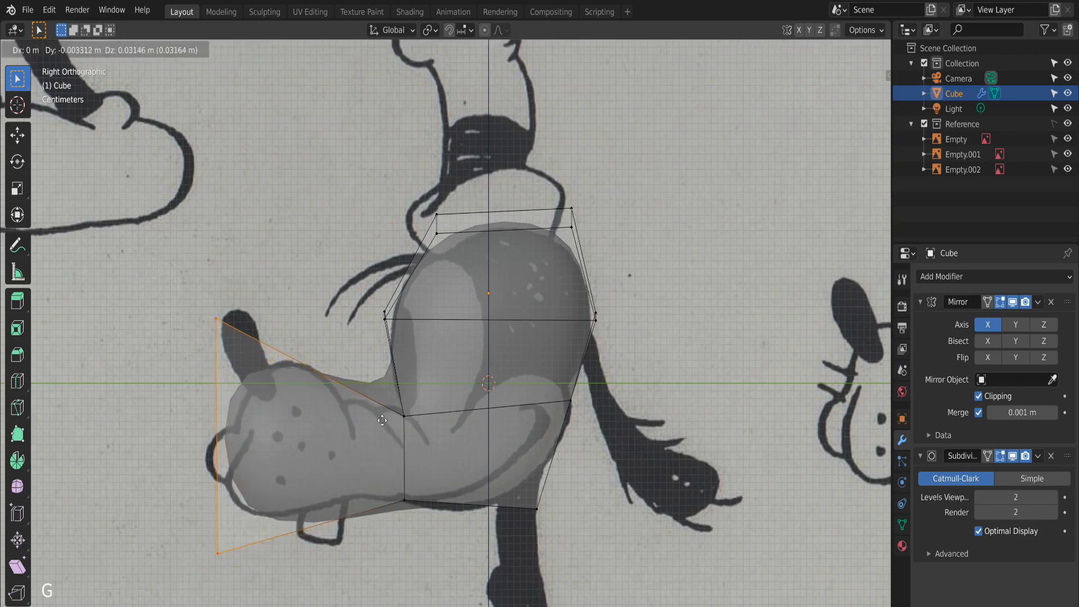
left_click(378, 420)
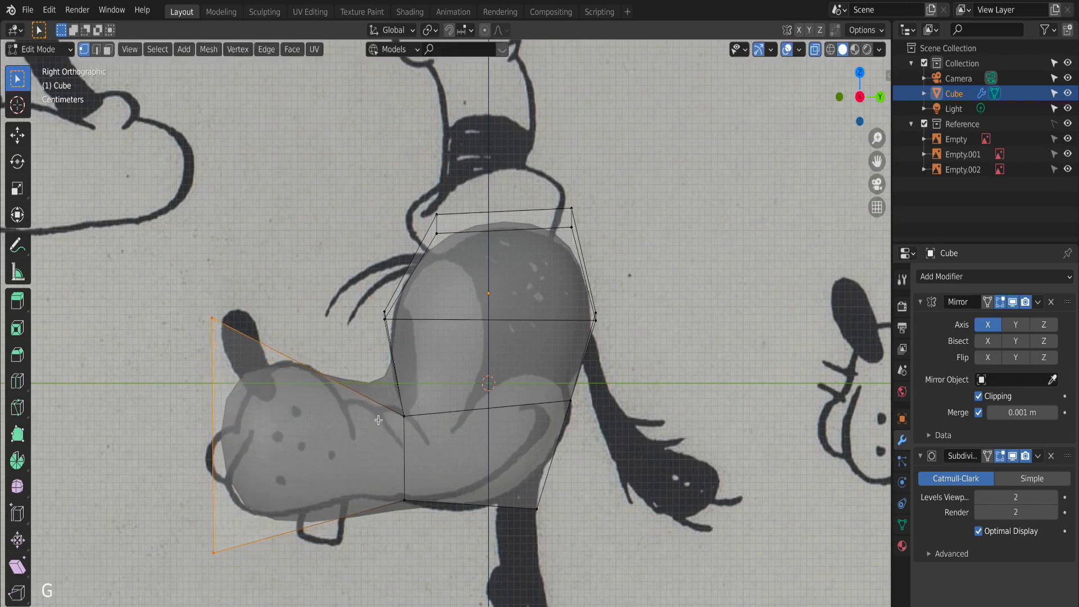
Add two vertical loop cuts along the muzzle, slid toward the head, and scale down the muzzle's front end.
left_click(358, 508)
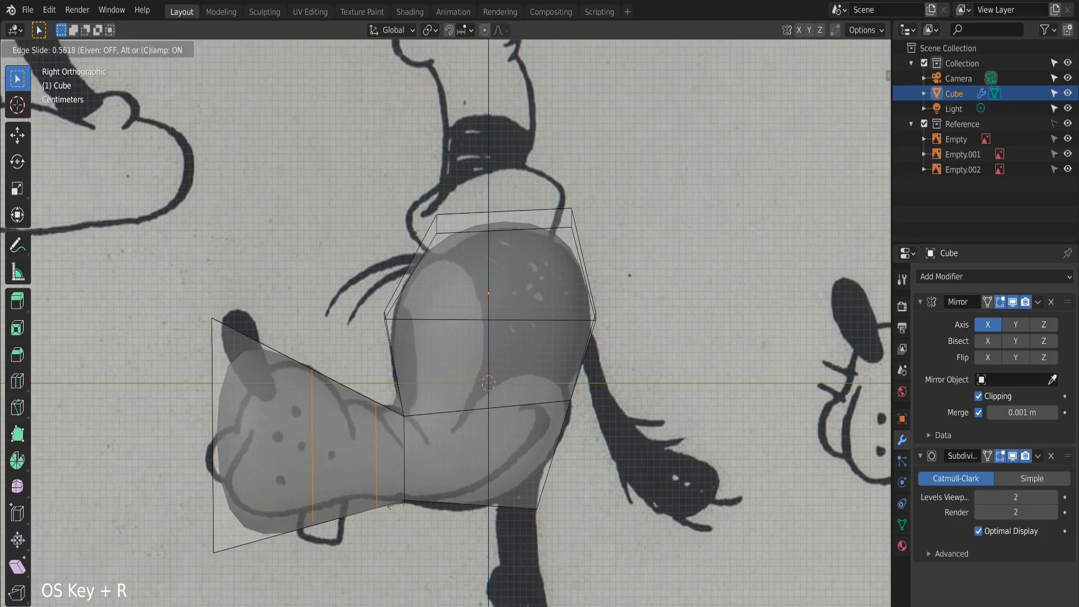
left_click(400, 504)
left_click_drag(184, 251, 265, 579)
key("s")
left_click(186, 273)
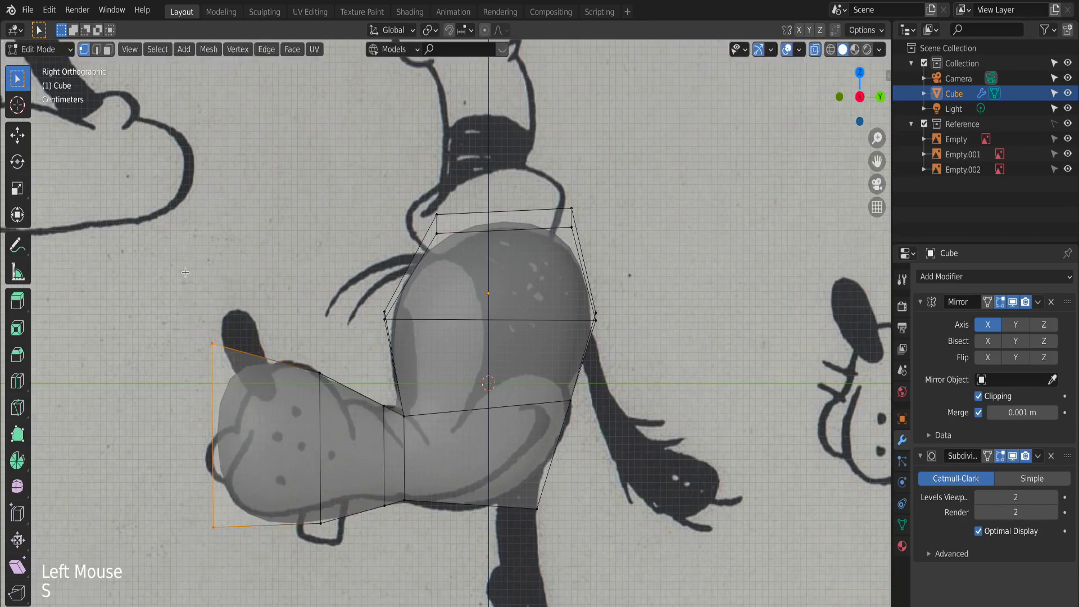
Slant the muzzle's front end by moving its top vertices backward and its bottom vertices forward and slightly up.
left_click_drag(183, 264, 242, 385)
key("g")
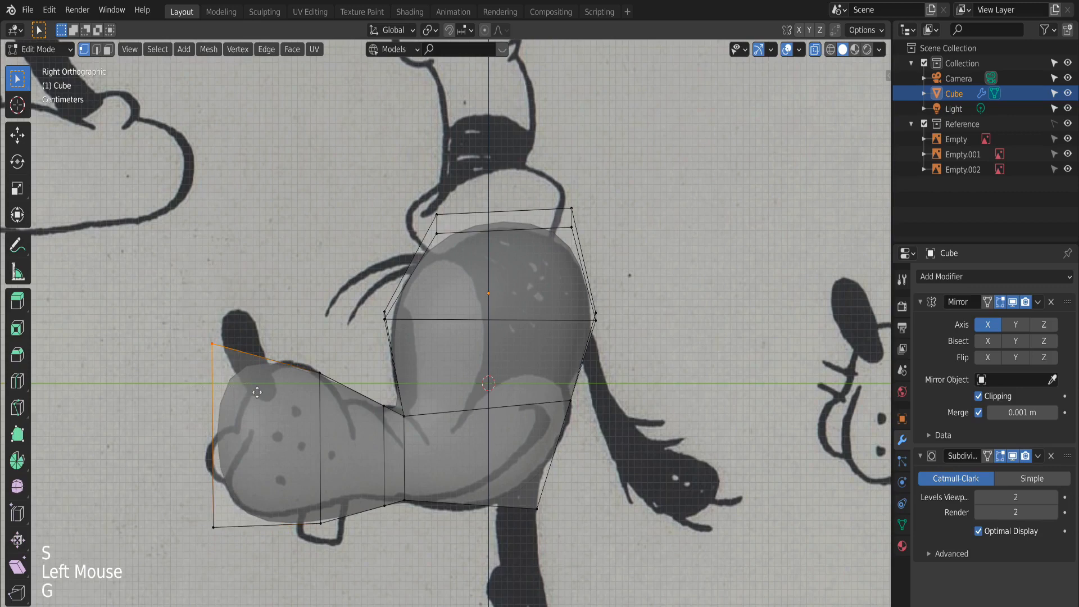
left_click(293, 385)
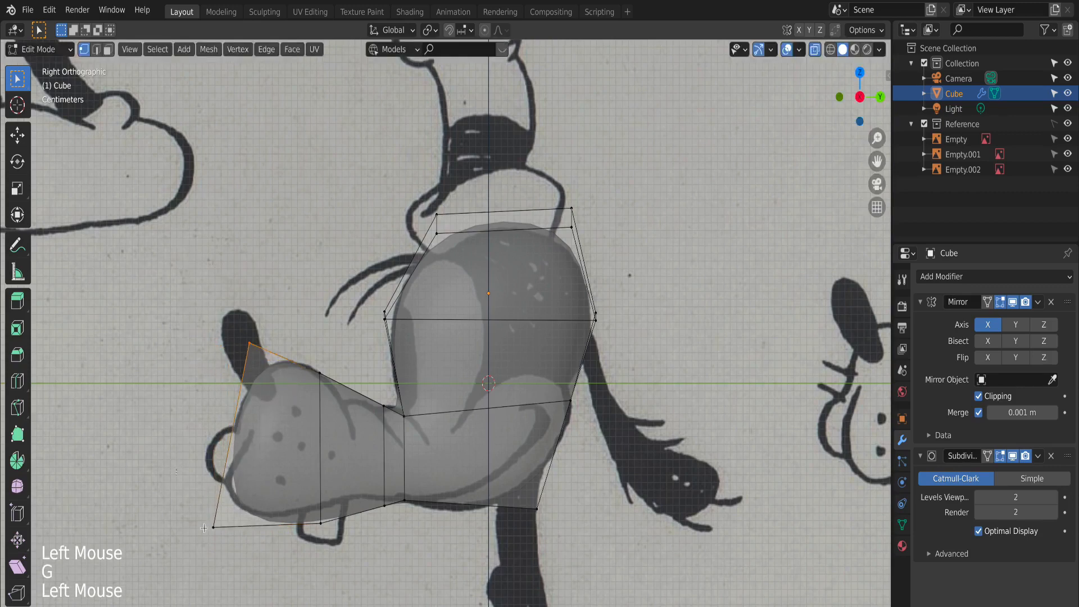
key("g")
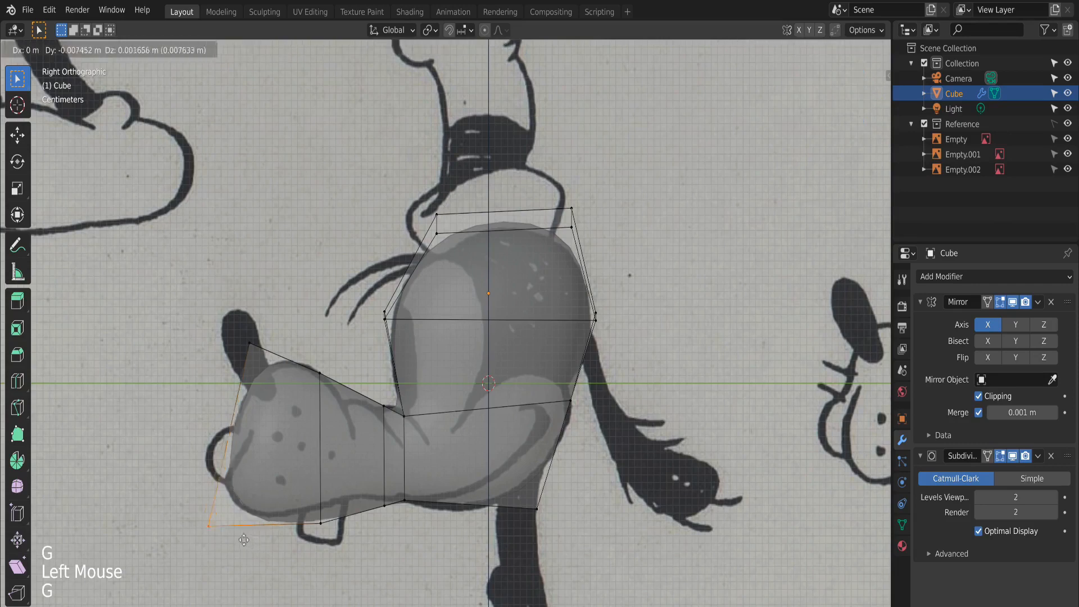
left_click(232, 532)
Raise the top and bottom vertices of the muzzle's front loop cut to follow the reference outline.
left_click(344, 400)
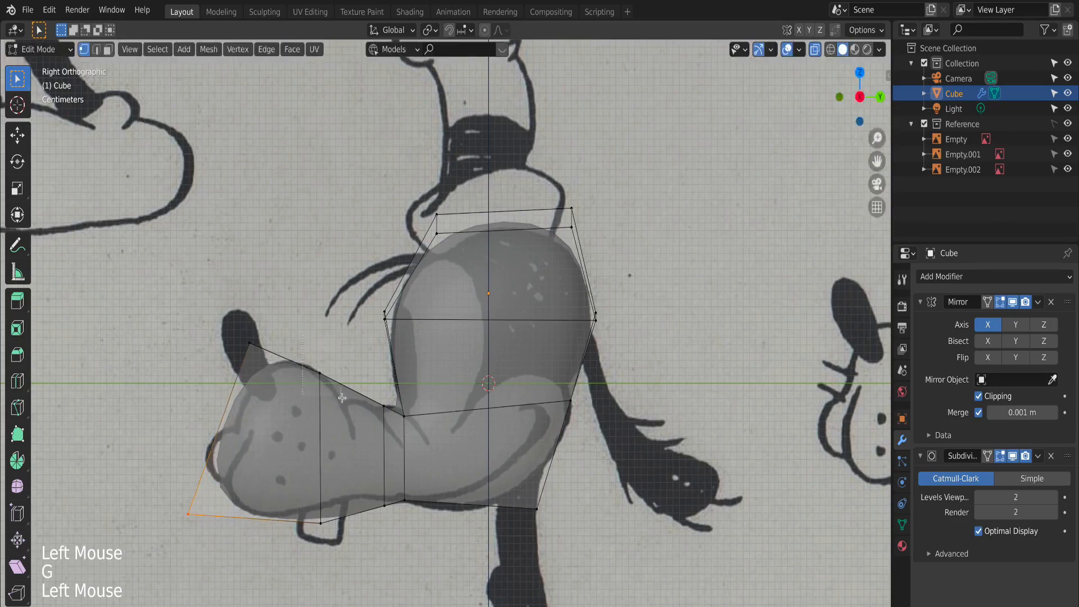
key("g")
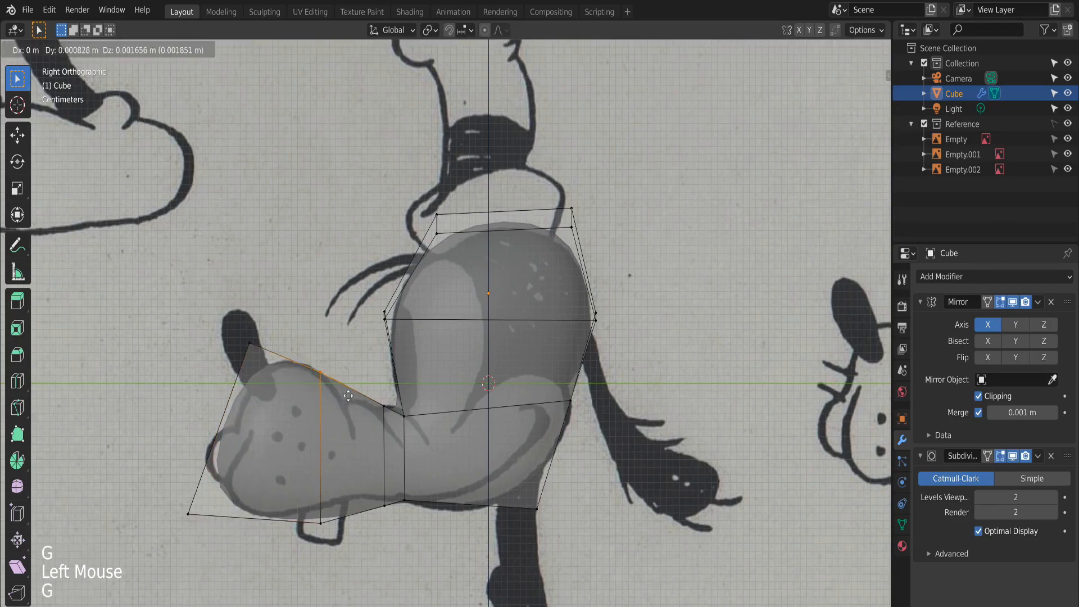
left_click(348, 394)
left_click(339, 531)
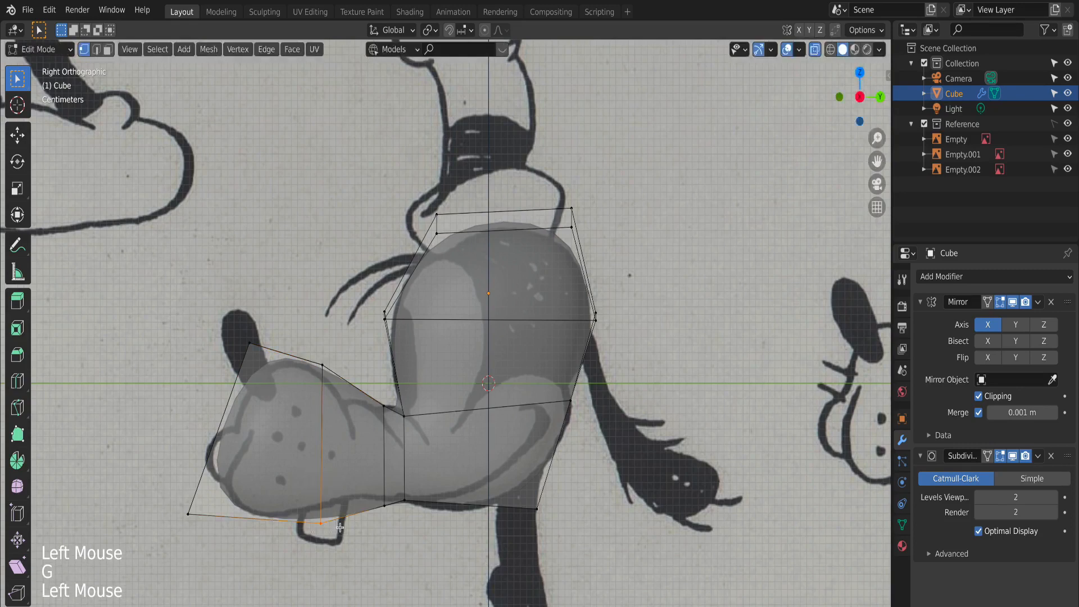
key("g")
left_click(338, 516)
Move the top and bottom vertices of the muzzle's rear loop cut forward so its narrow part follows the side reference.
left_click(386, 418)
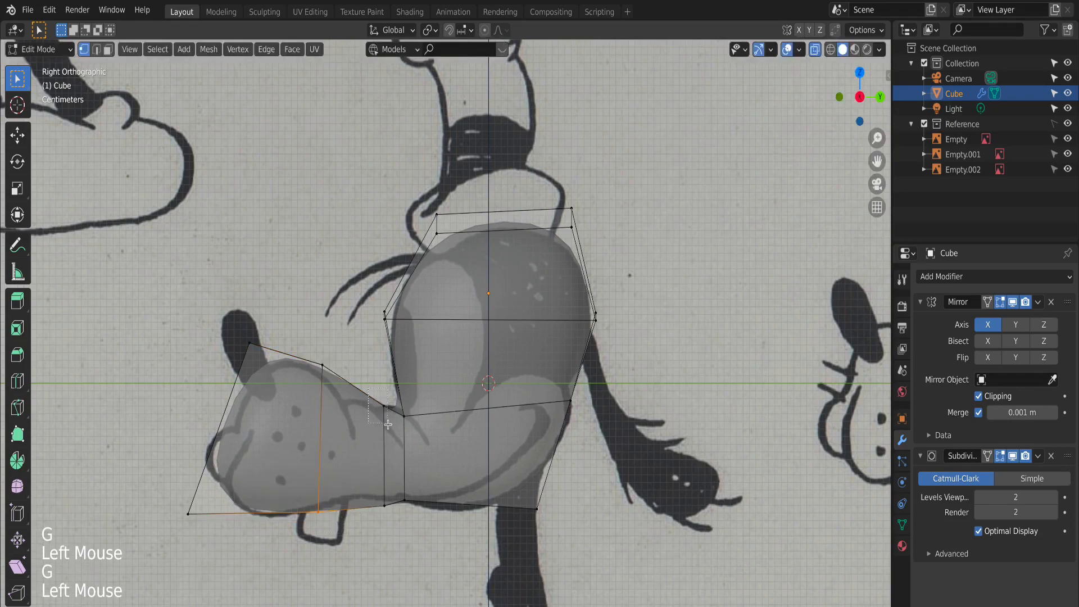
key("g")
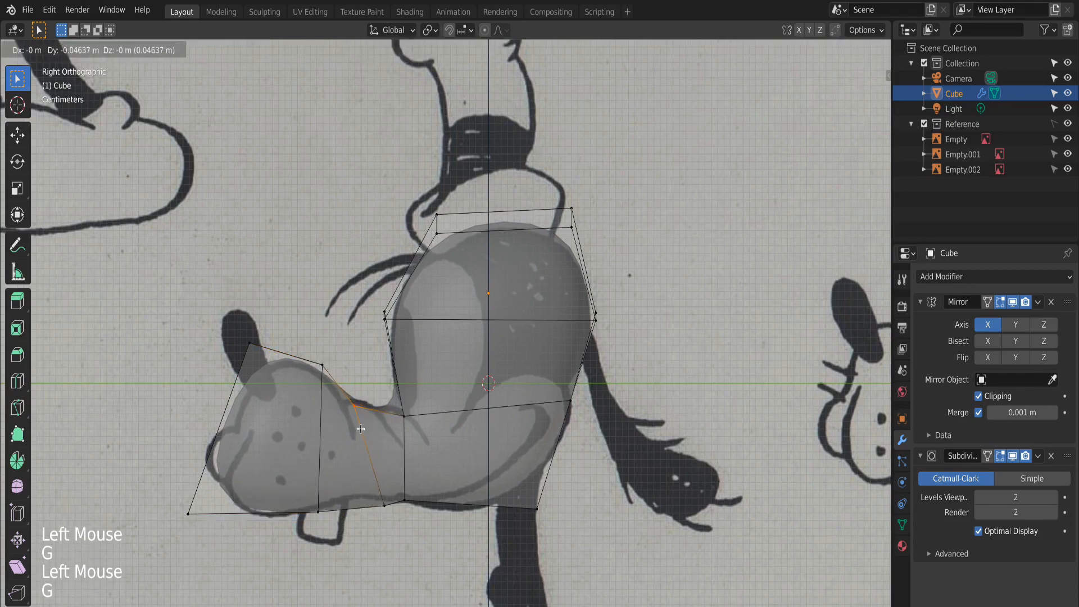
left_click(360, 427)
left_click(388, 526)
key("g")
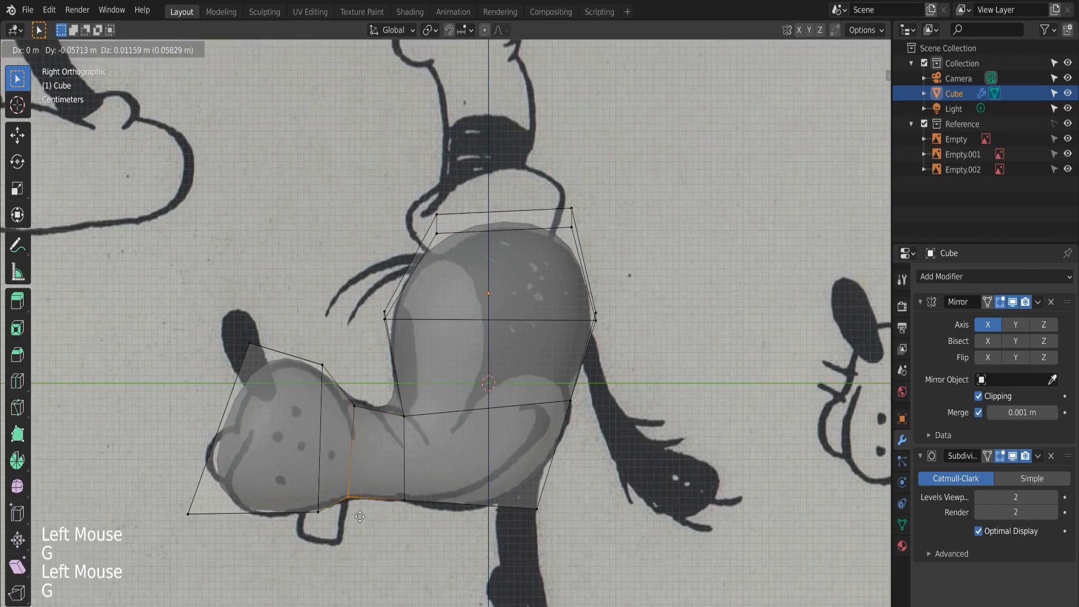
left_click(374, 506)
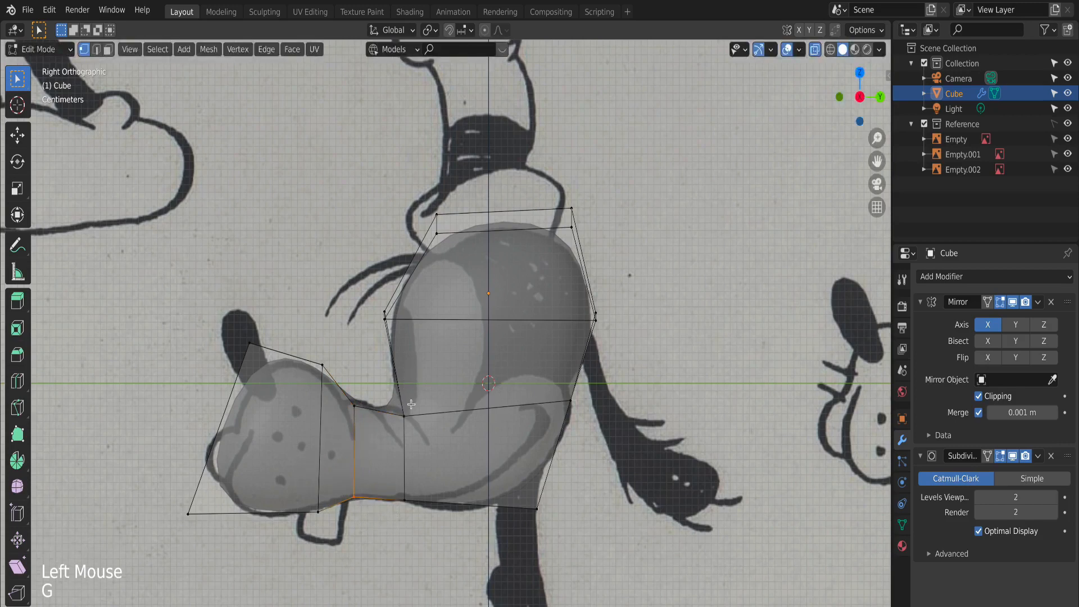
Add a loop cut across the muzzle's narrow part near the head and adjust its top and bottom vertices to the reference outline.
key("super+r")
left_click(383, 414)
right_click(385, 416)
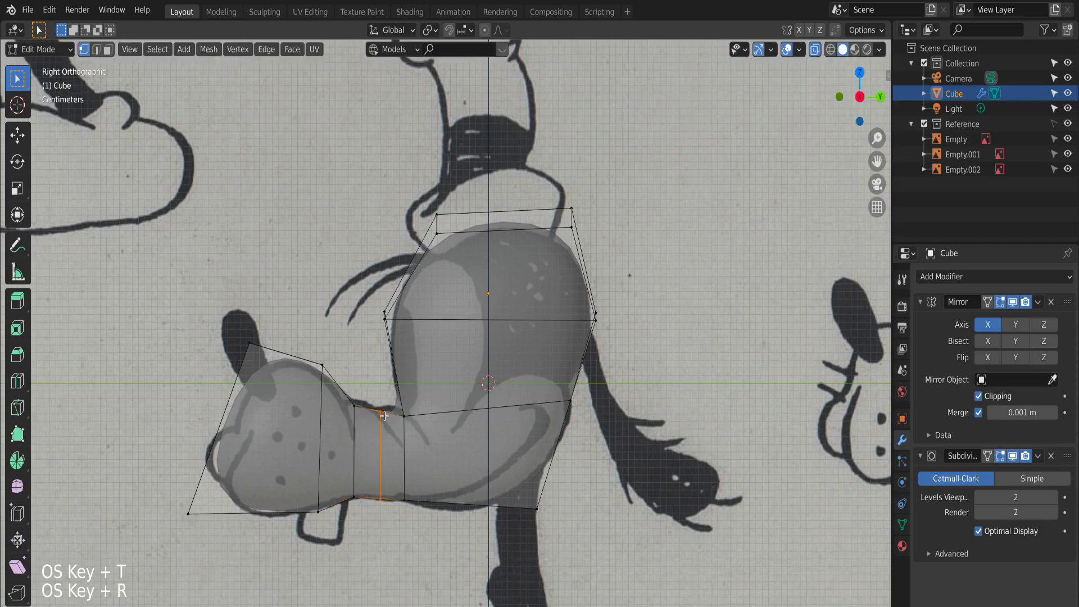
left_click_drag(377, 404, 389, 427)
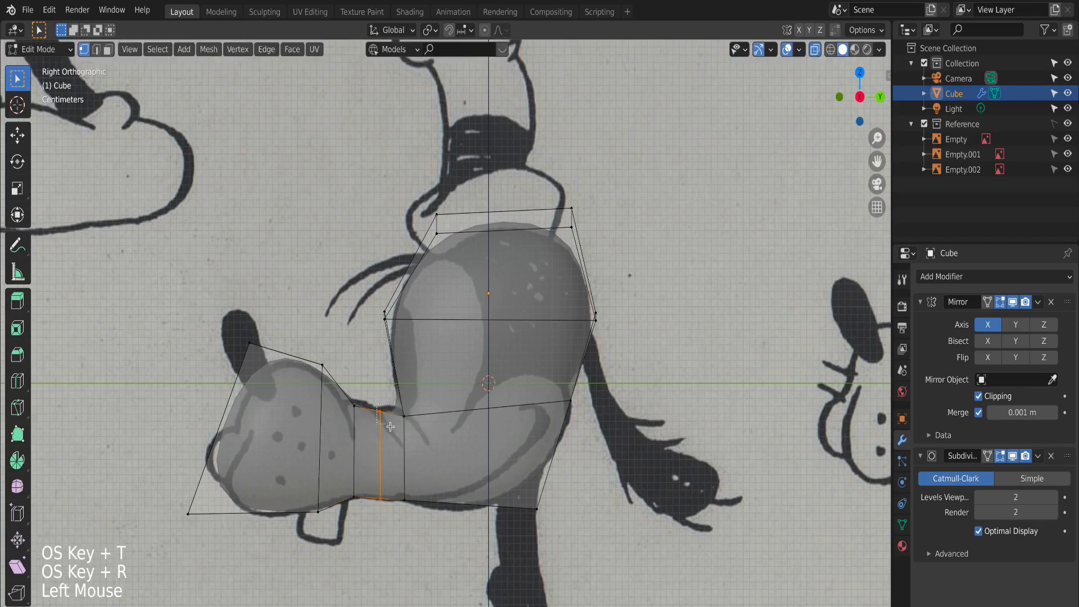
key("g")
left_click(394, 463)
left_click_drag(373, 484, 388, 505)
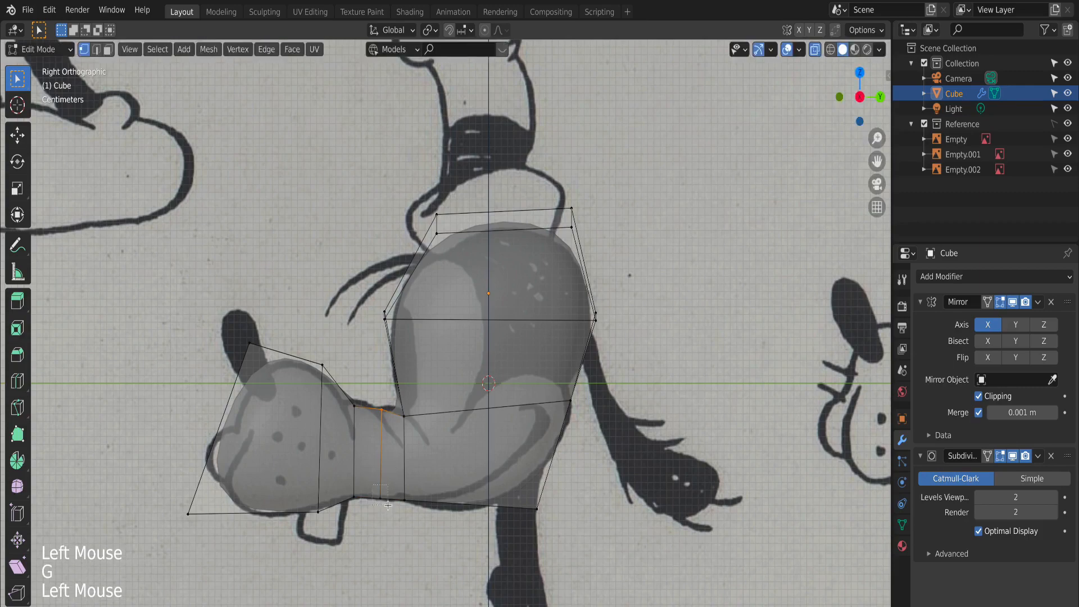
key("g")
key("Tab")
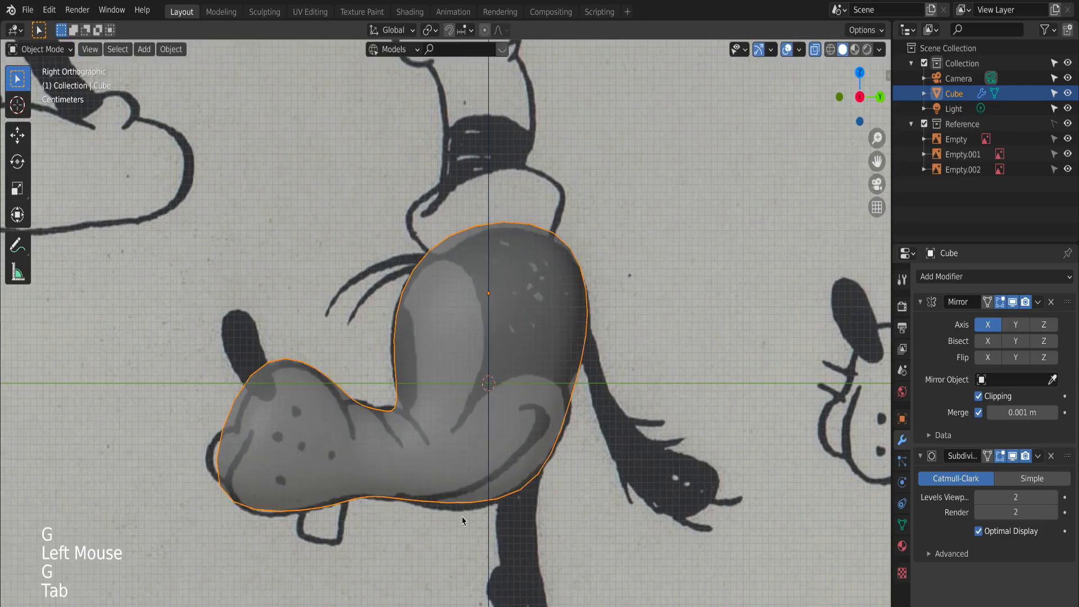
key("Tab")
key("super+z")
Add a vertical loop cut through the middle of the head's depth and move it outward along X by about 0.017 m.
middle_click_drag(464, 518, 458, 476)
key("super+r")
left_click(521, 363)
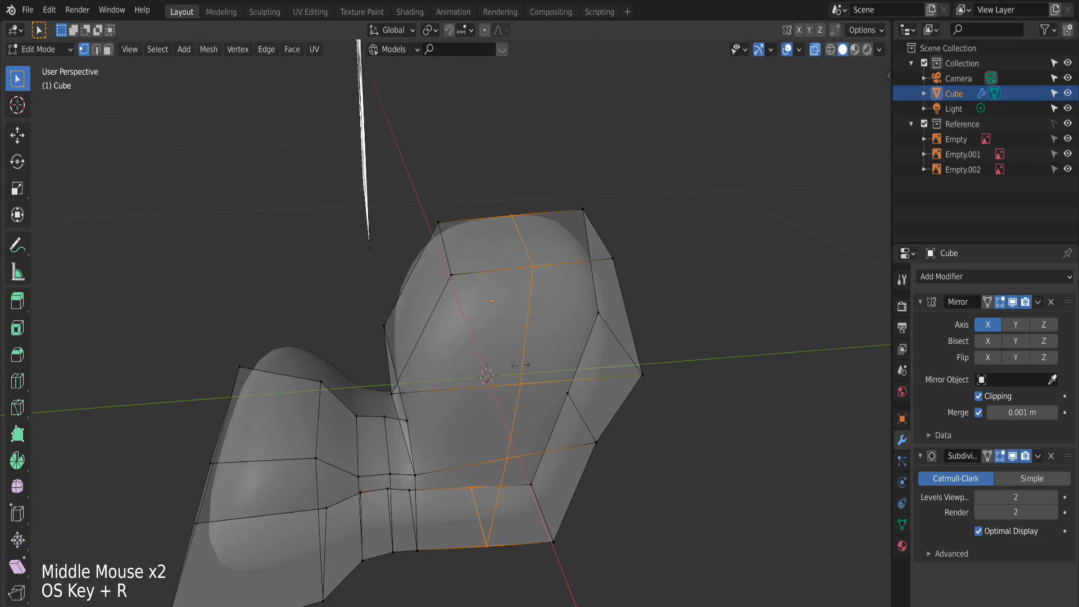
key("KP_1")
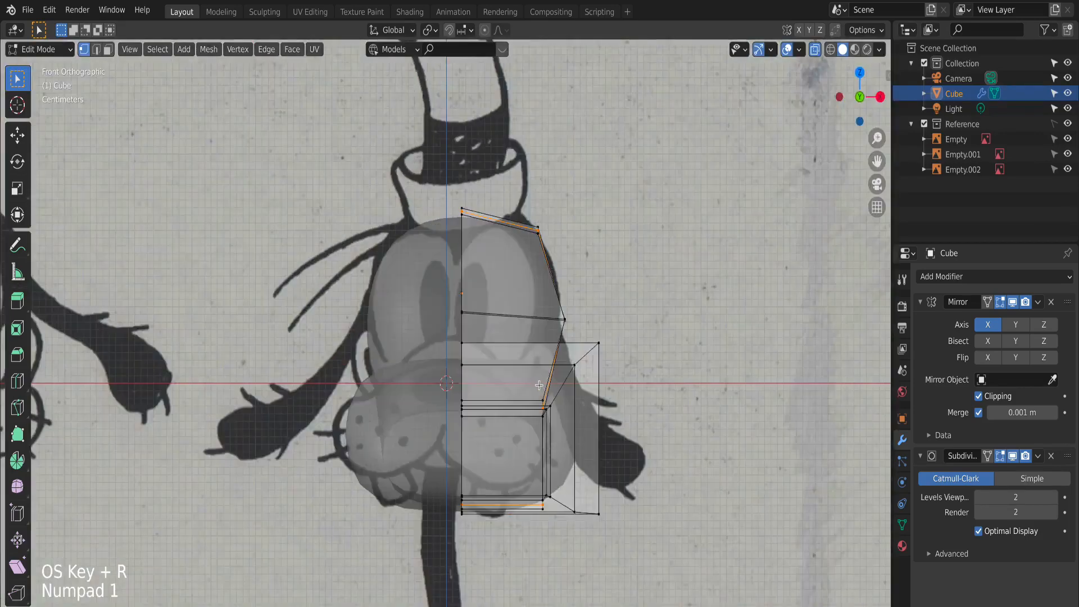
key("KP_3")
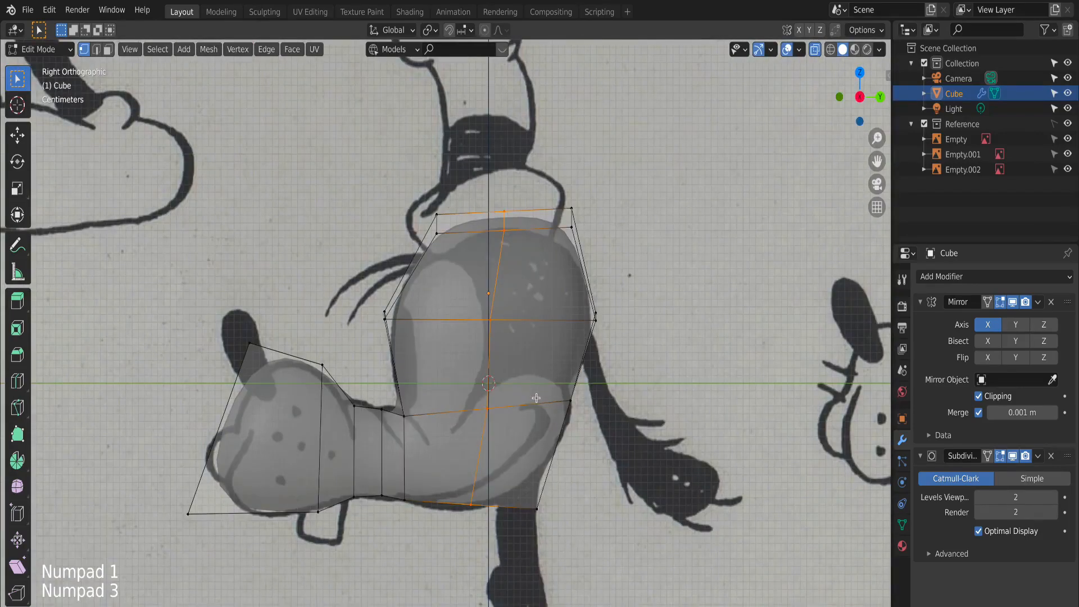
key("KP_1")
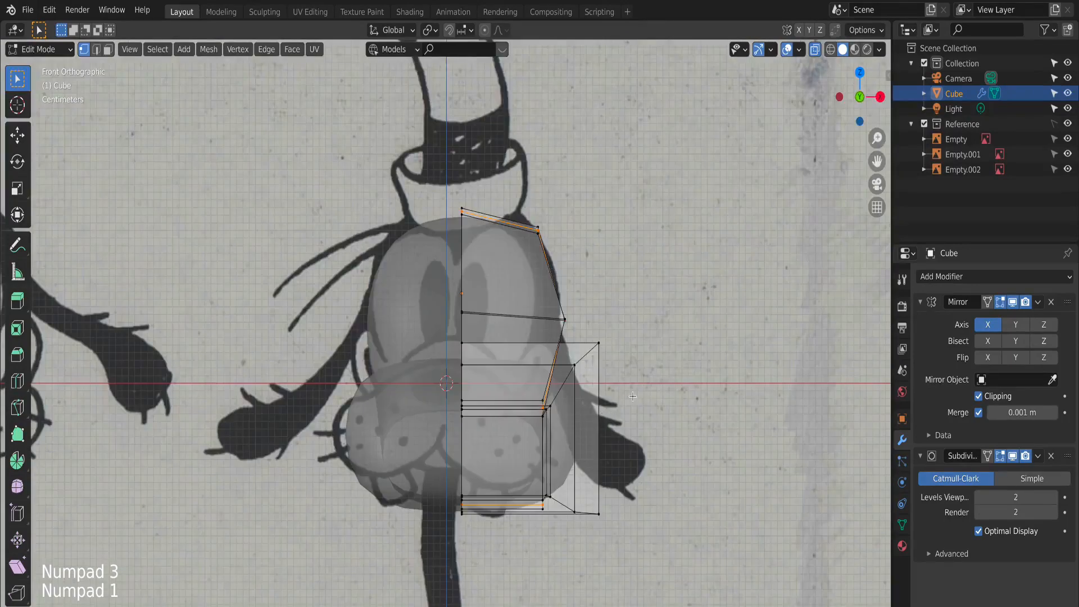
middle_click_drag(645, 388, 619, 368, "shift")
key("g")
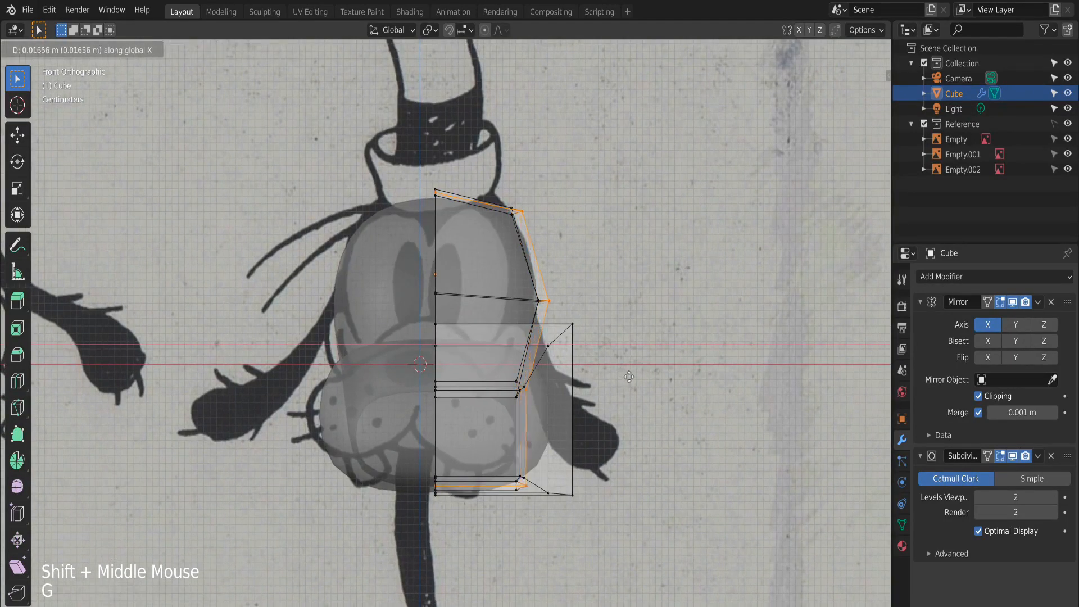
left_click(629, 375)
Slide the vertical edge loop on the head's front side edge backward to round the face.
key("alt+z")
middle_click_drag(630, 376, 601, 441)
key("Tab")
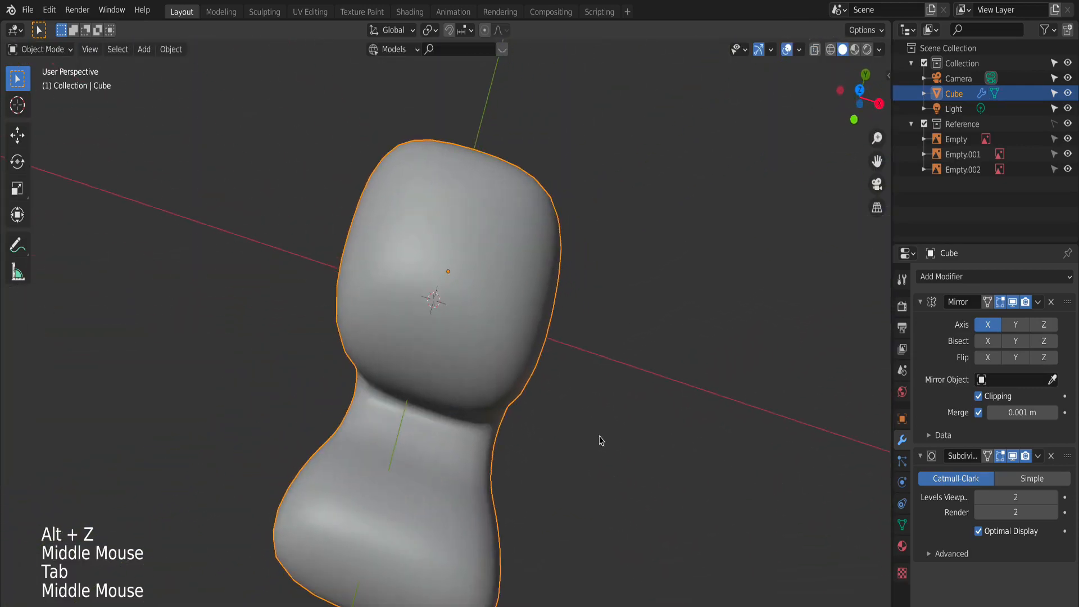
key("Tab")
left_click(525, 362)
left_click(526, 369, "alt")
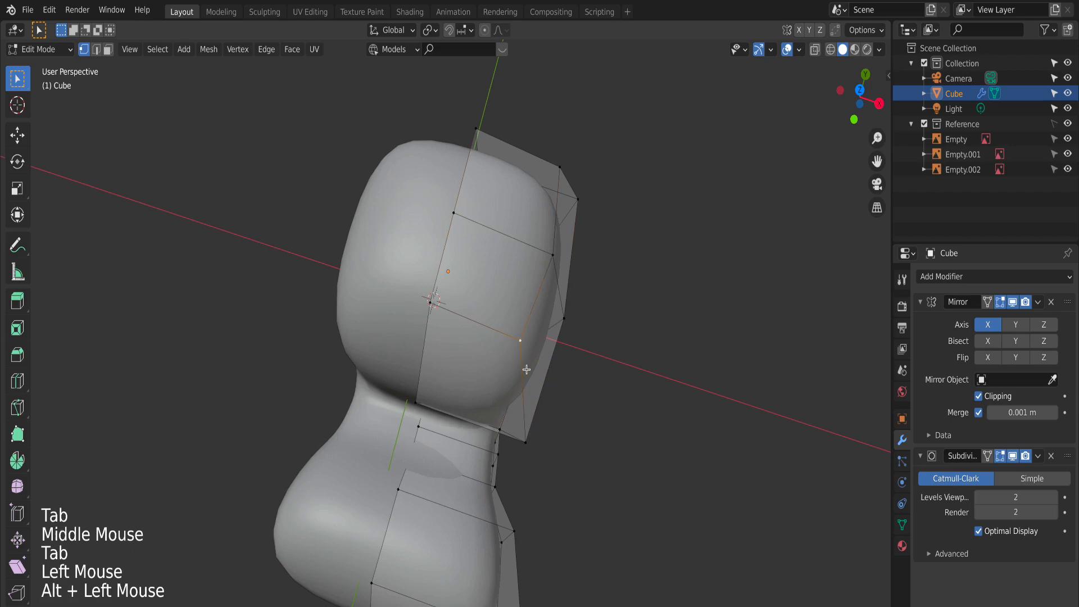
key("g")
key("g")
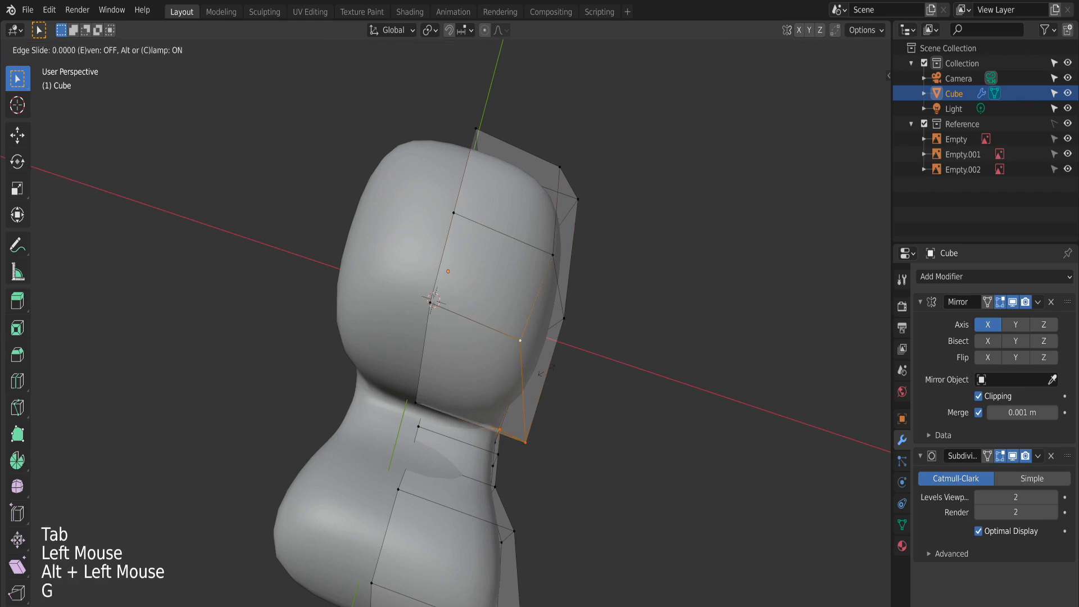
left_click(547, 352)
key("KP_1")
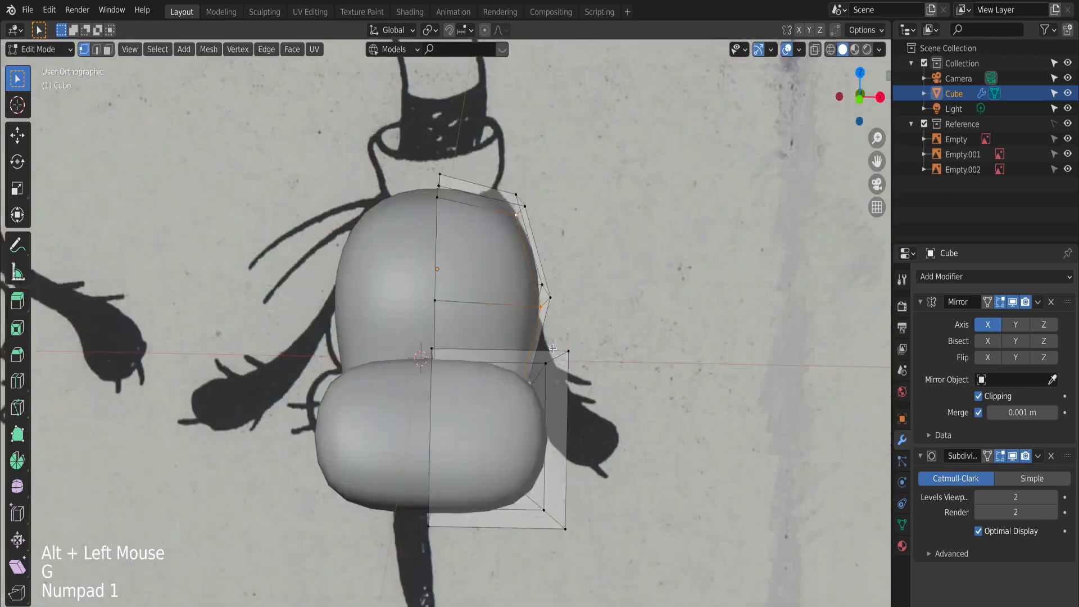
scroll(613, 435, "down", 1)
middle_click_drag(613, 436, 530, 437)
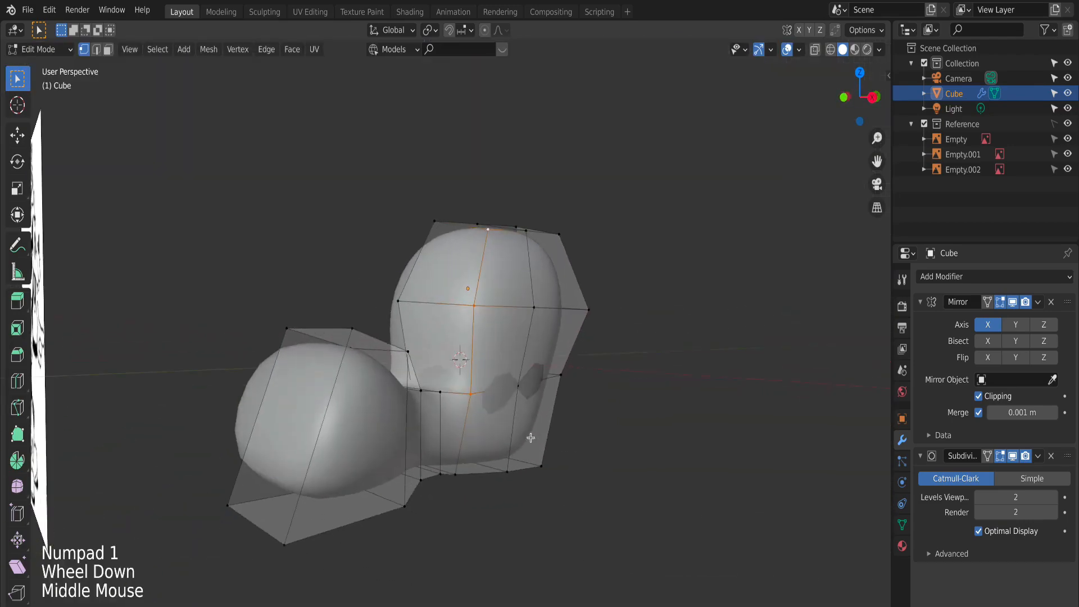
Try to move the muzzle's lower front vertices backward along Y.
left_click(226, 467)
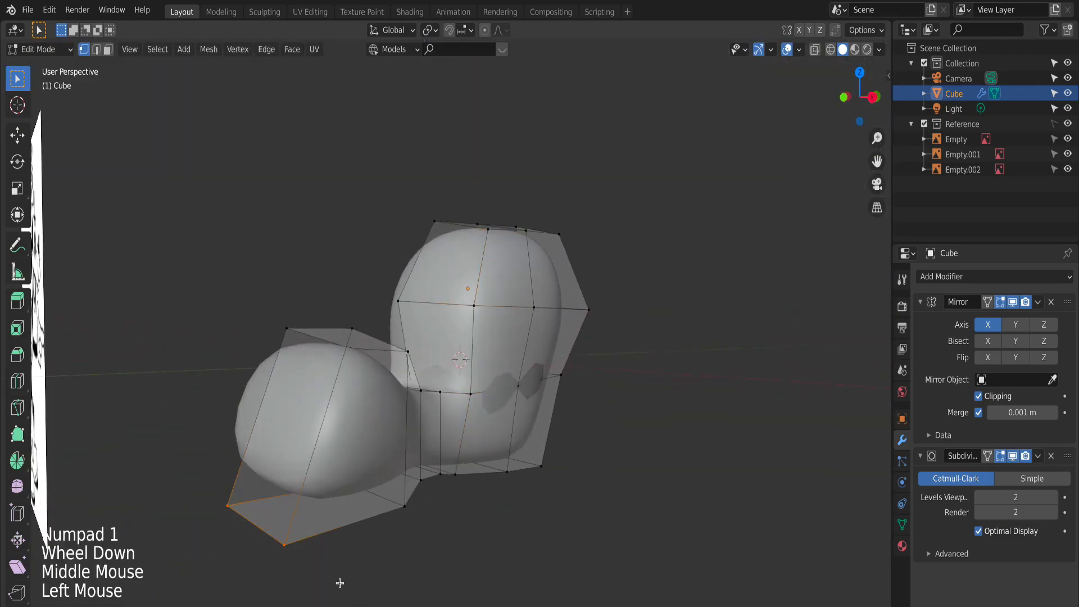
key("KP_3")
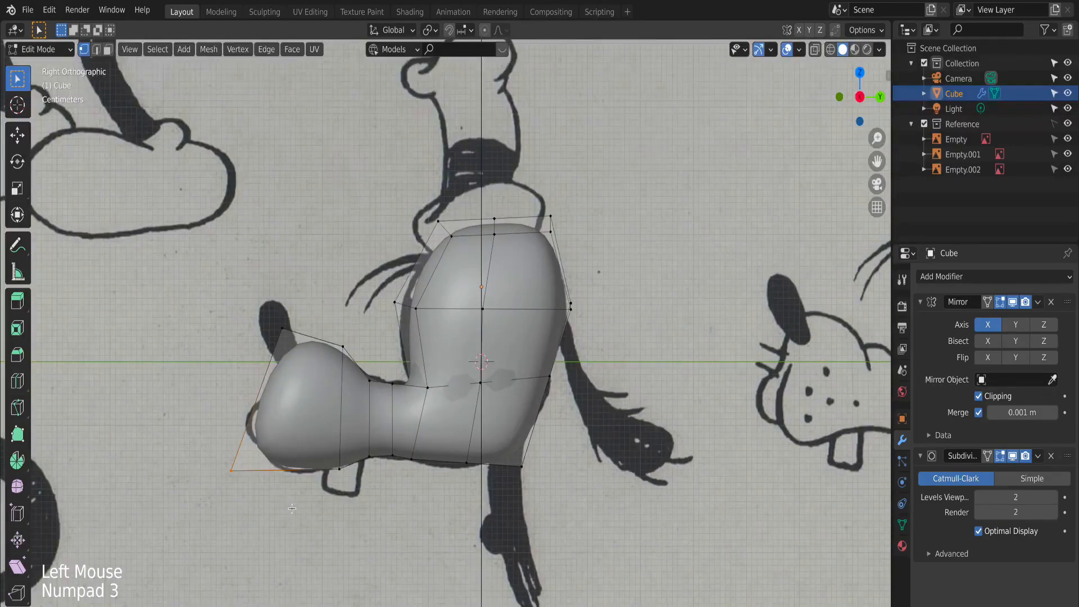
key("g")
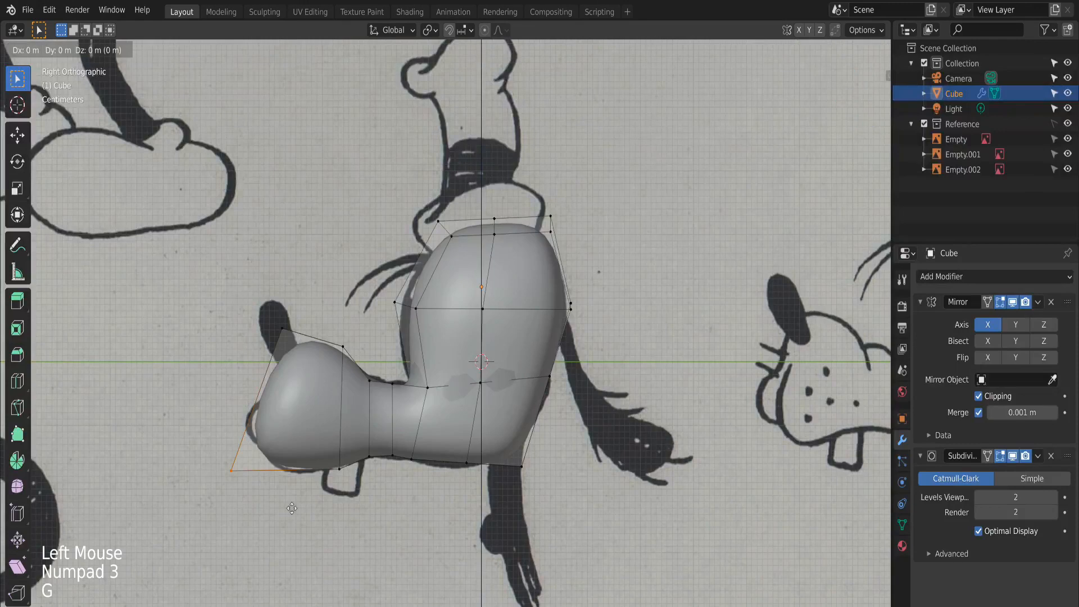
key("y")
left_click(337, 518)
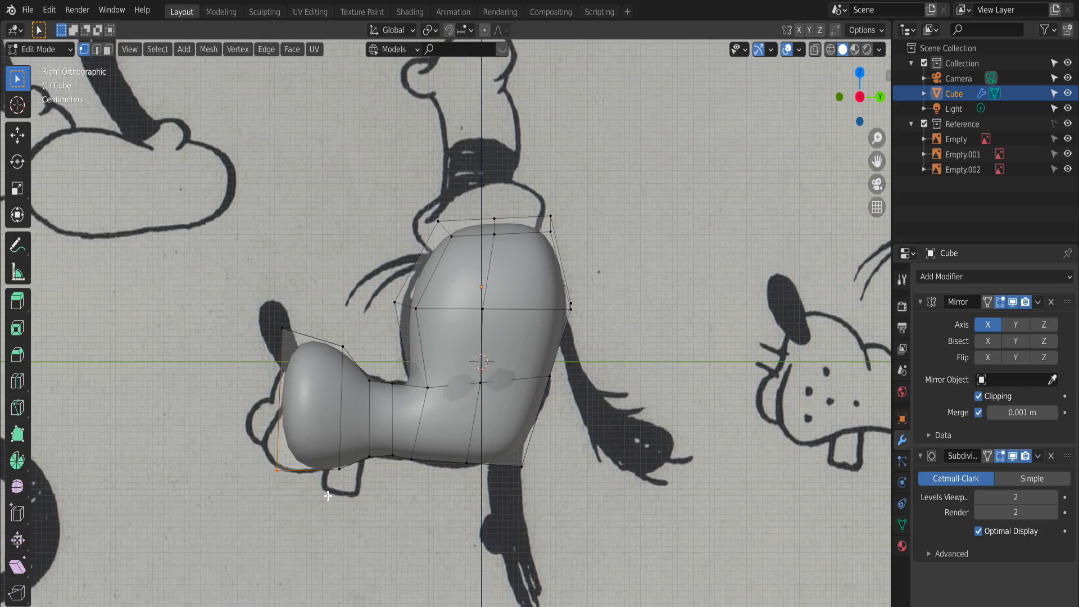
key("super+z")
Examine the head and muzzle in perspective and against the side reference, with X-ray on and off.
scroll(393, 472, "down", 2)
middle_click_drag(405, 467, 479, 353, "shift")
scroll(423, 461, "up", 1)
scroll(458, 402, "up", 1)
scroll(461, 396, "up", 1, "shift")
scroll(480, 352, "up", 1)
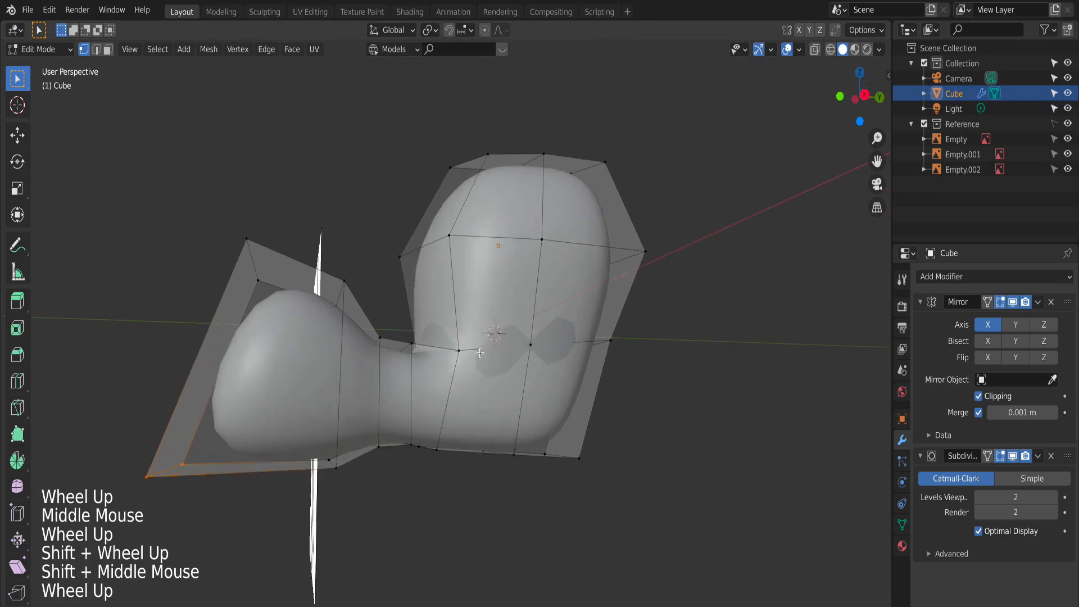
scroll(480, 353, "up", 1)
key("KP_3")
key("alt+z")
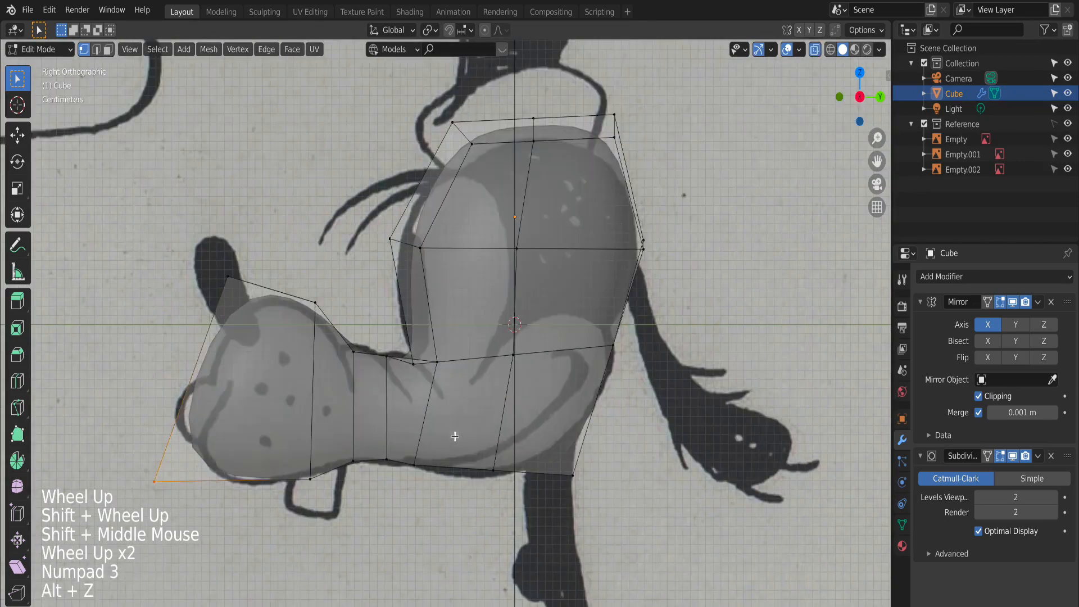
key("alt+z")
key("alt+z")
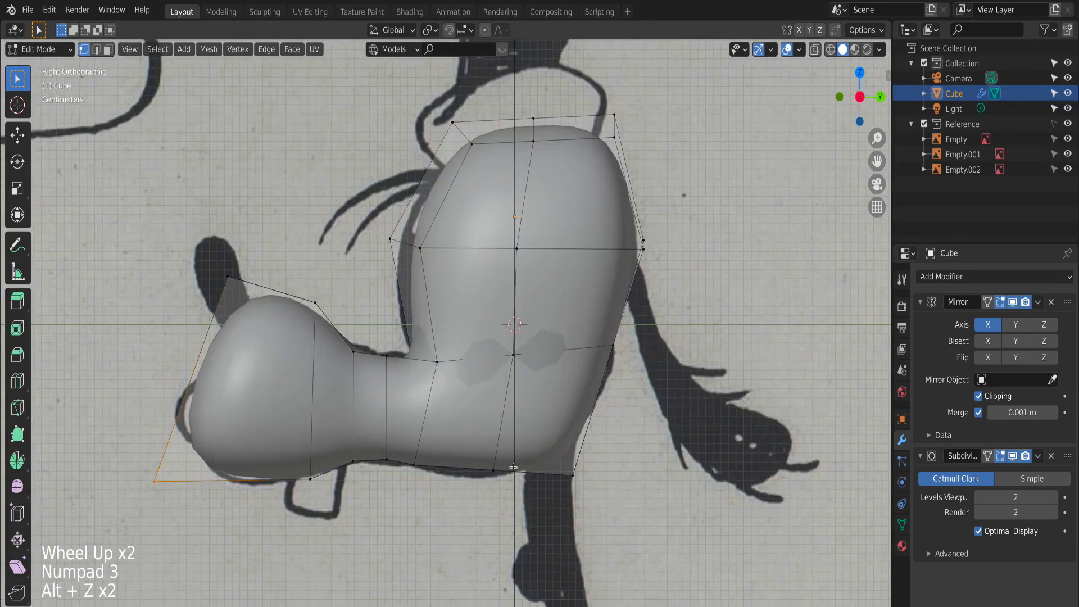
Select the four vertices of the rear face on the jaw's underside and align the view to the side reference.
middle_click_drag(533, 466, 567, 423)
left_click_drag(545, 423, 561, 445)
middle_click_drag(594, 458, 534, 472)
left_click_drag(511, 445, 655, 530)
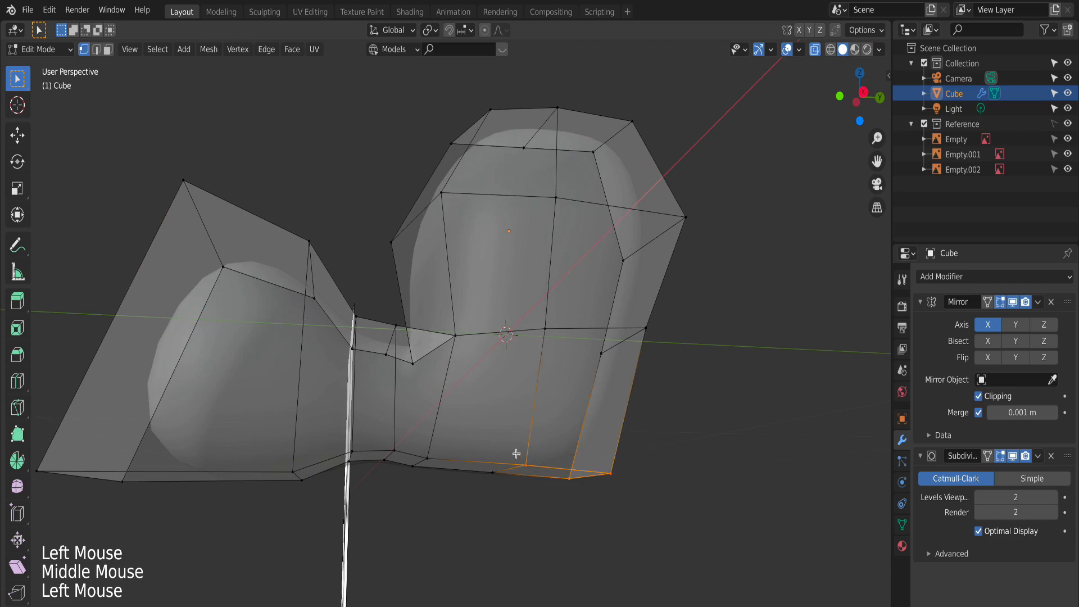
left_click(494, 482, "shift")
key("alt+z")
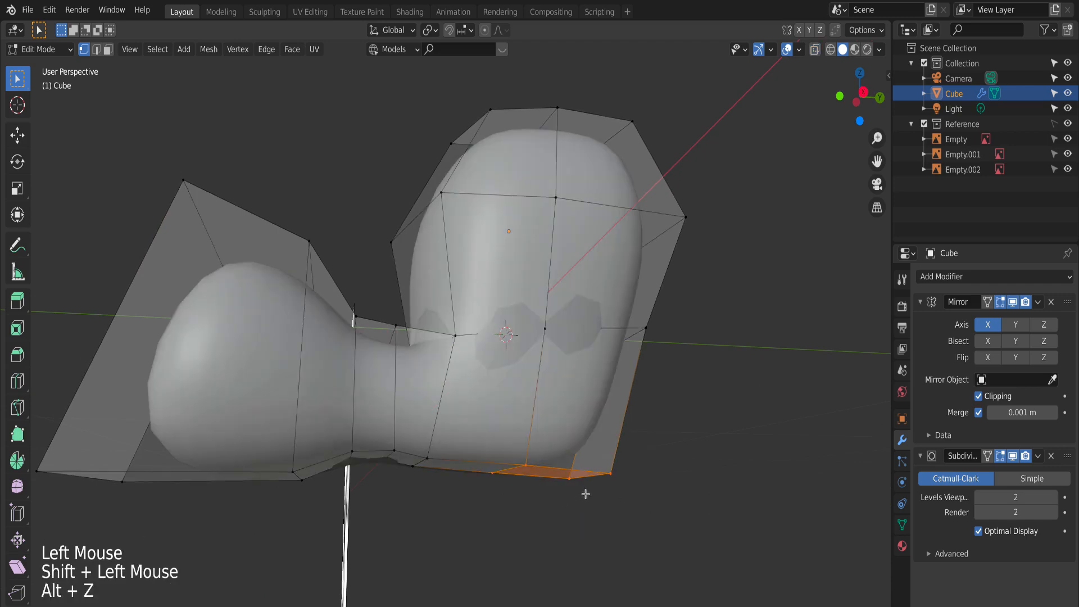
key("KP_3")
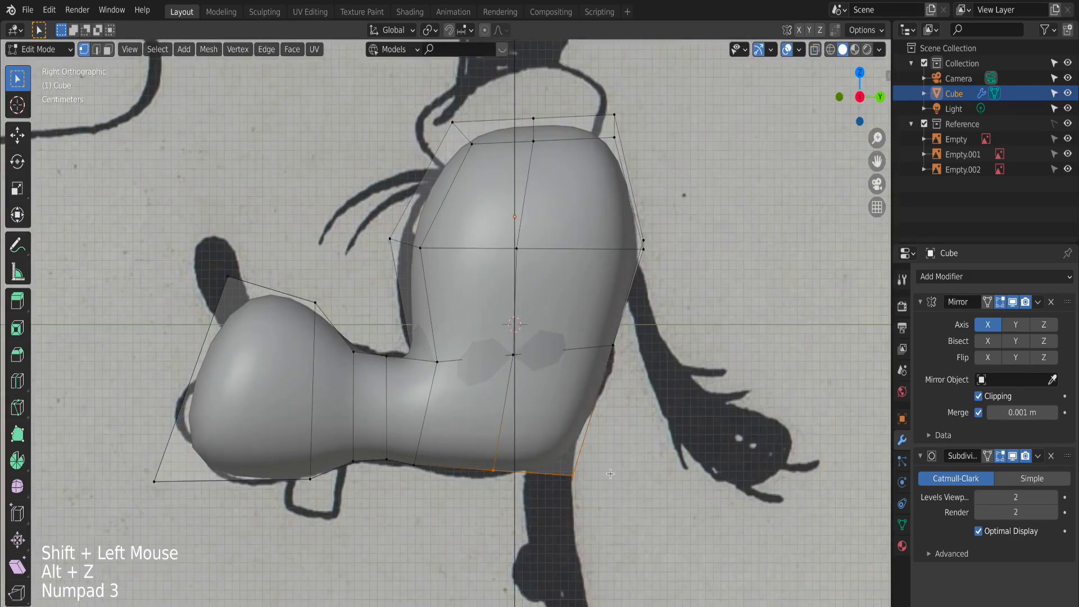
key("g")
key("g")
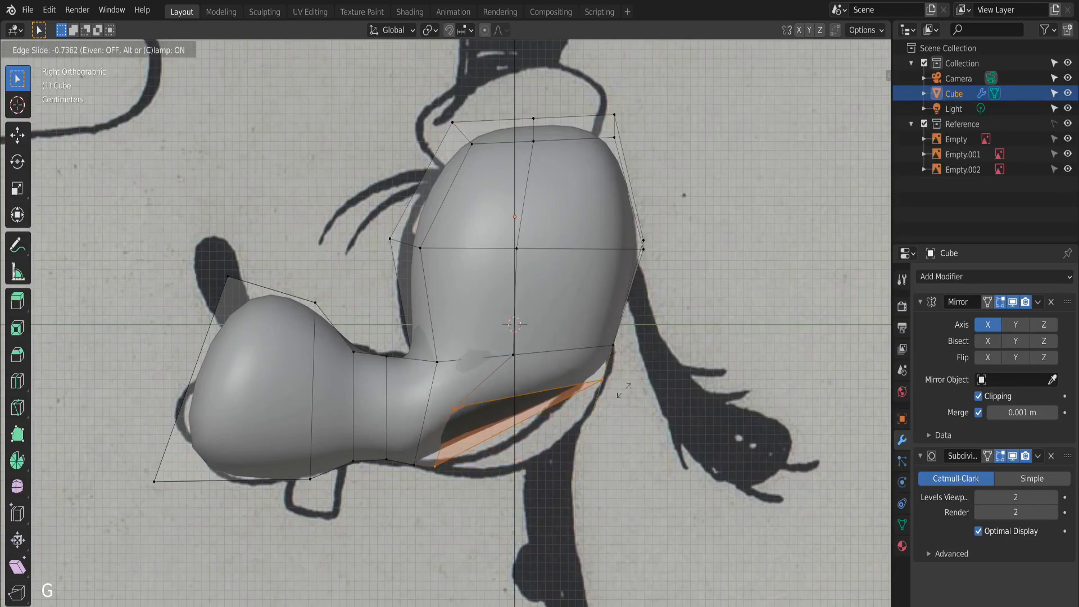
right_click(624, 391)
Raise the jaw's rear underside face along Z, then tilt it about 38° and place it along the reference jawline.
key("g")
key("z")
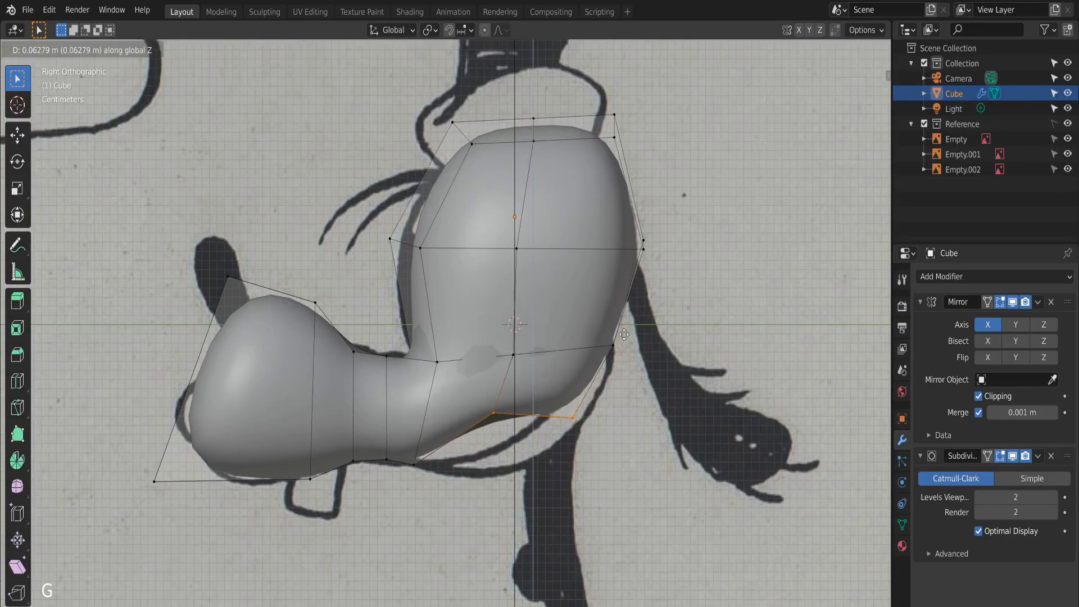
left_click(624, 324)
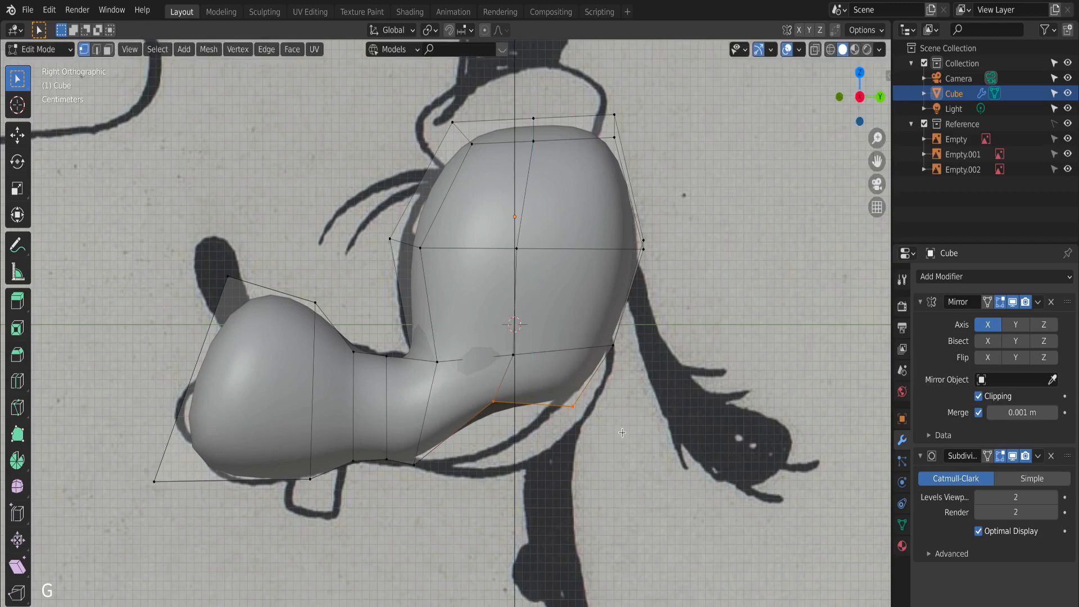
key("r")
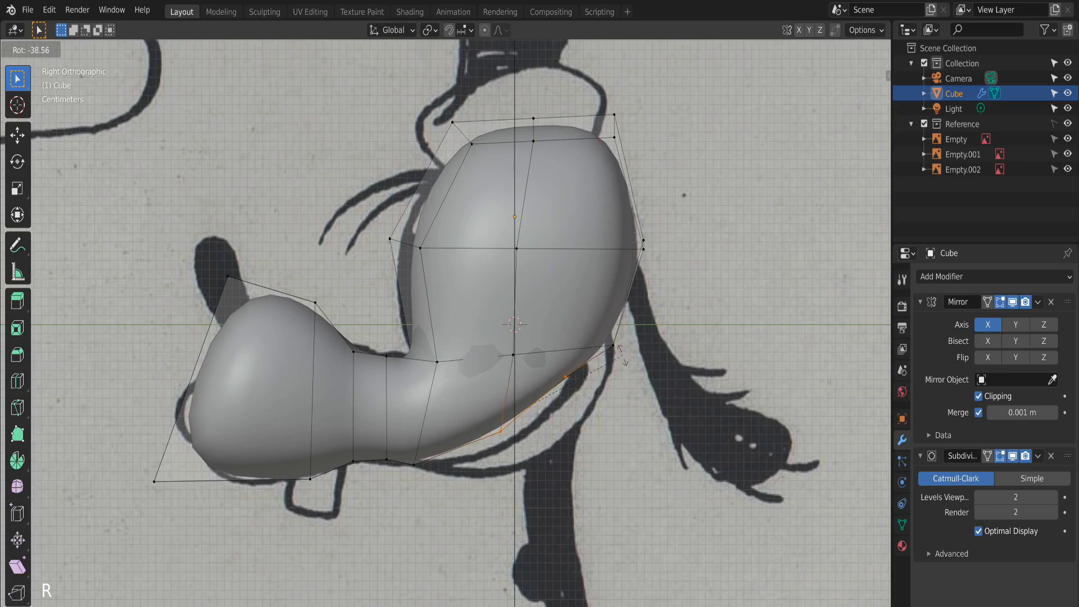
left_click(626, 384)
middle_click_drag(634, 384, 606, 368, "shift")
key("g")
left_click(617, 386)
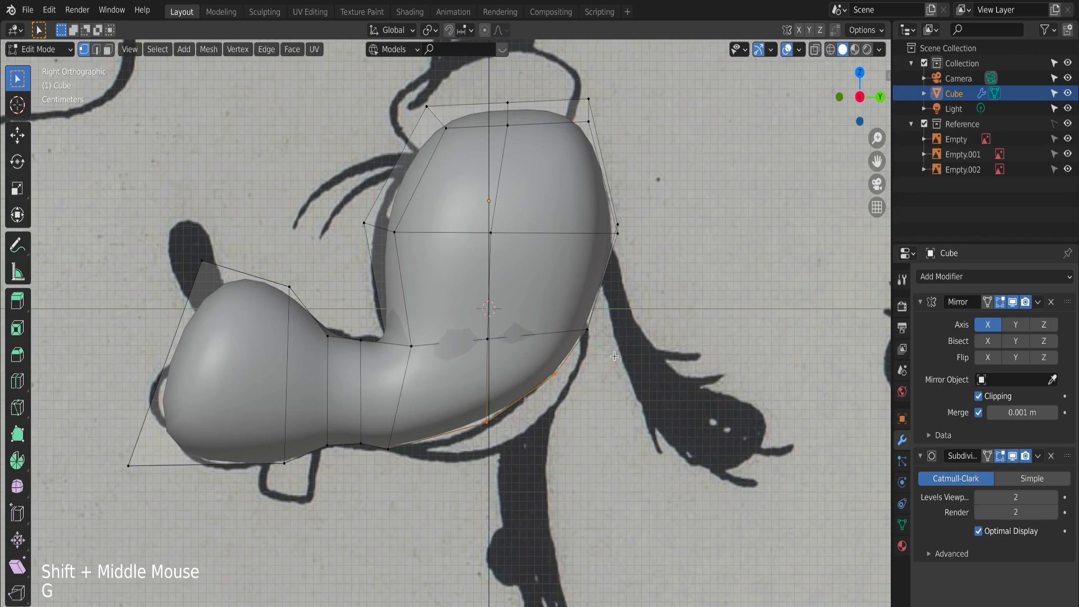
Add the jaw's adjoining upper rear face to the selection and extrude both faces about 0.03 m outward to start the neck.
middle_click_drag(614, 356, 538, 309)
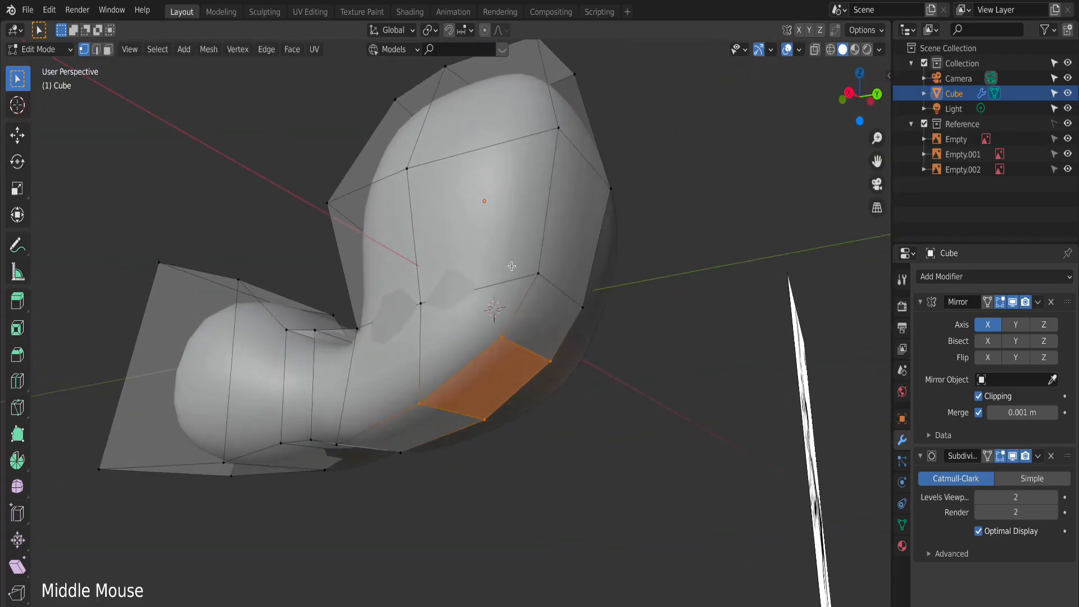
left_click_drag(512, 266, 598, 360, "shift")
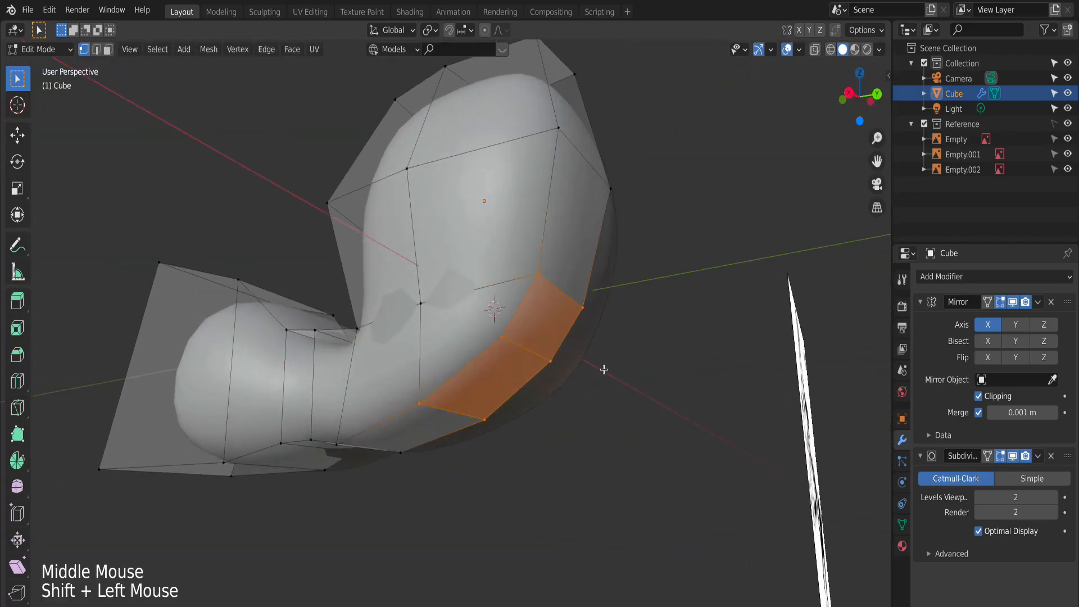
key("KP_3")
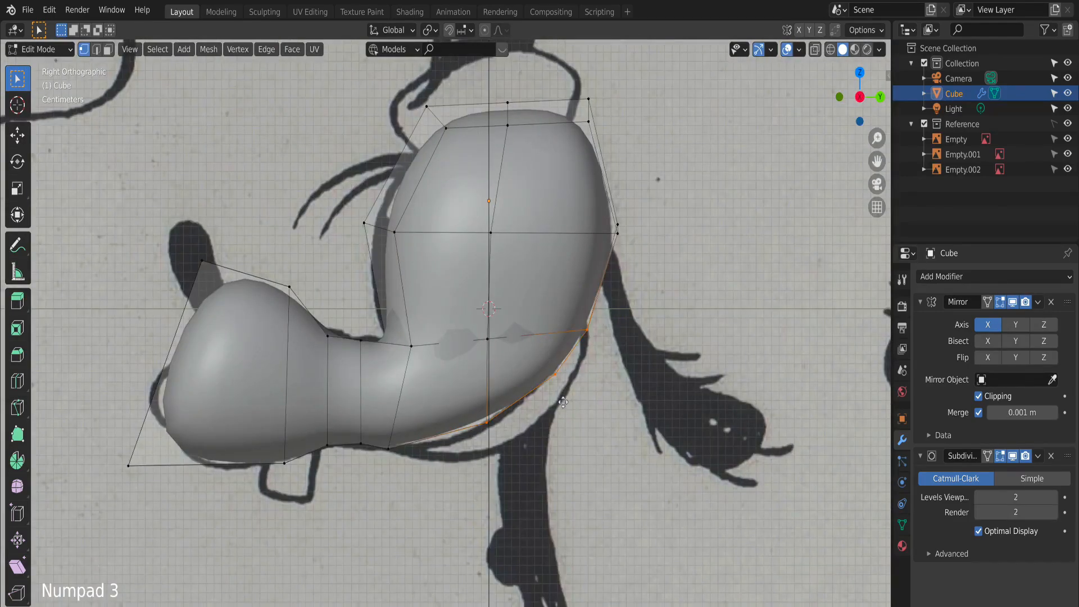
key("e")
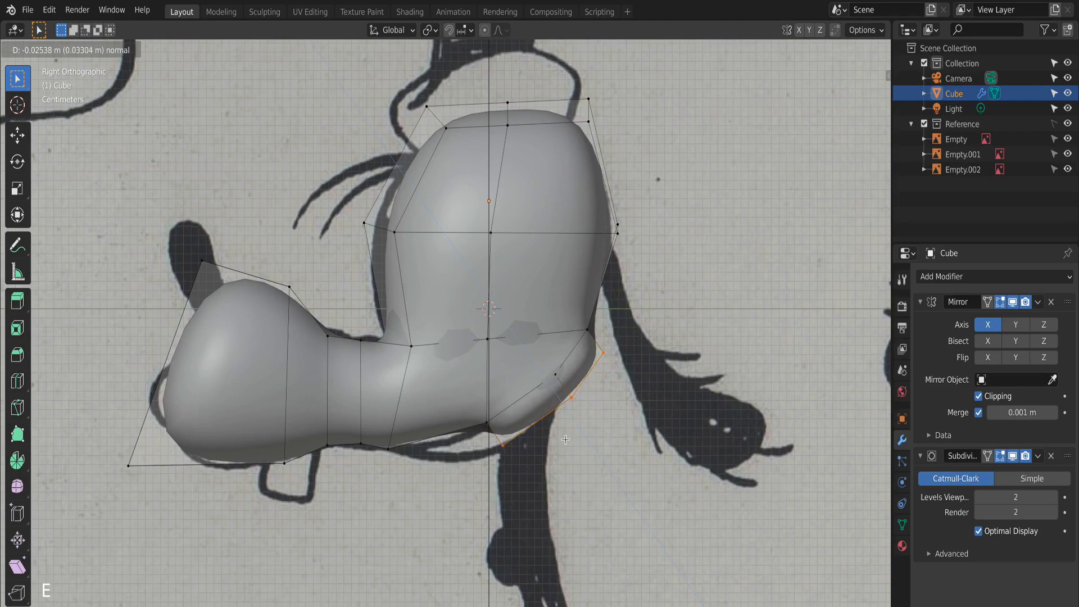
left_click(565, 439)
Try to move the extrusion's upper rear vertices down and inward to the reference outline, with X-ray on.
left_click(602, 353)
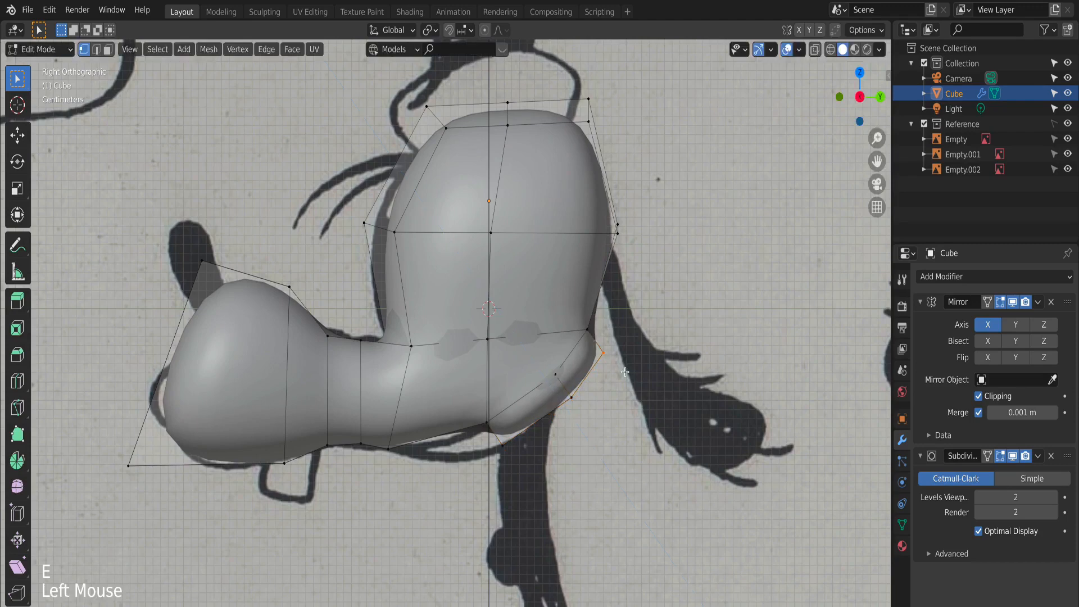
key("super+x")
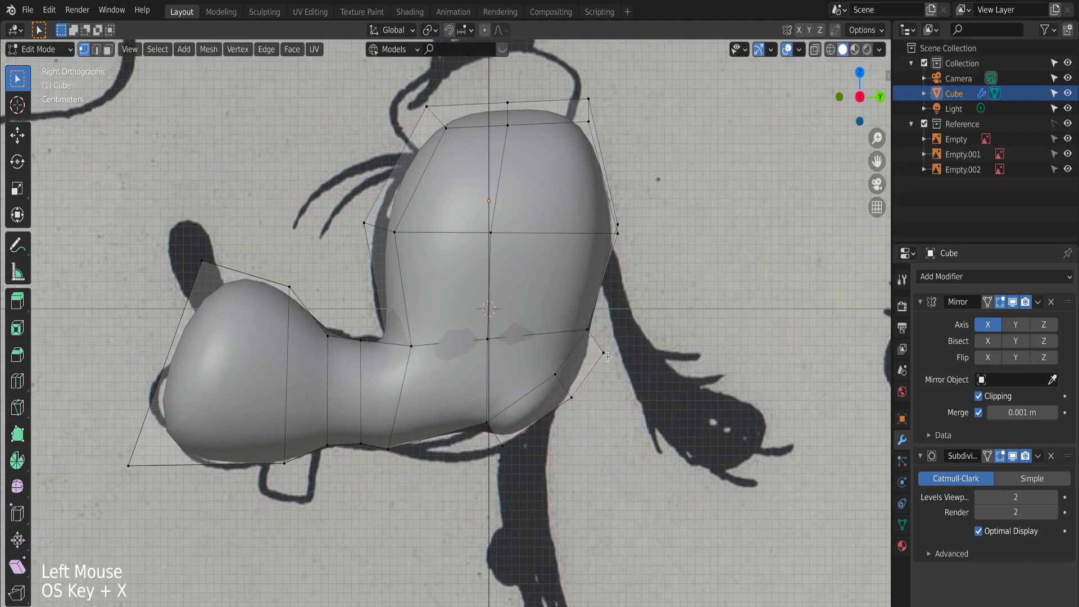
key("shift+super+z")
key("alt+z")
left_click(621, 370)
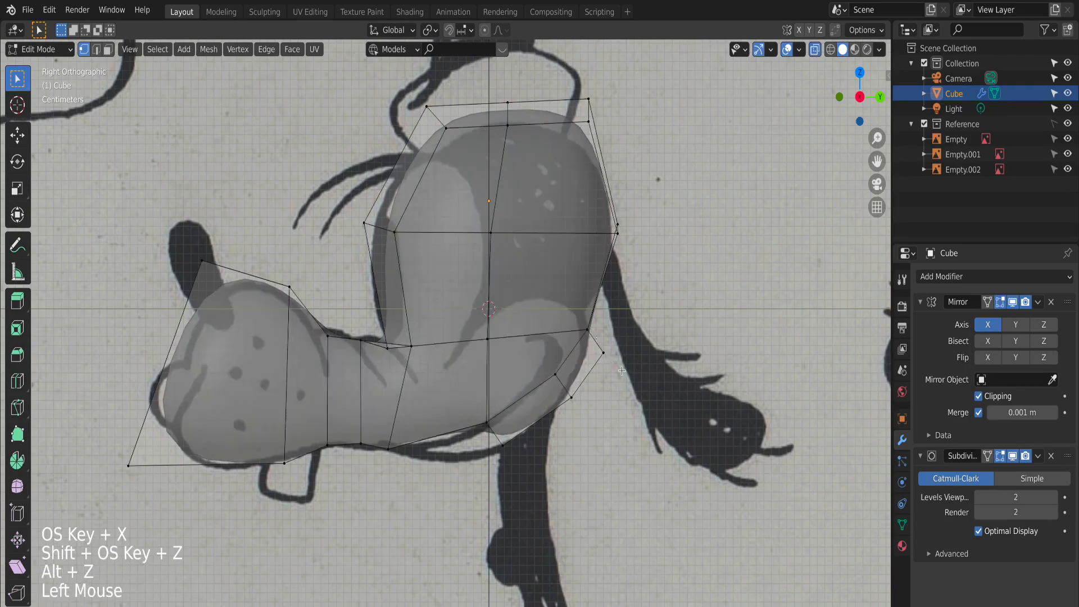
key("g")
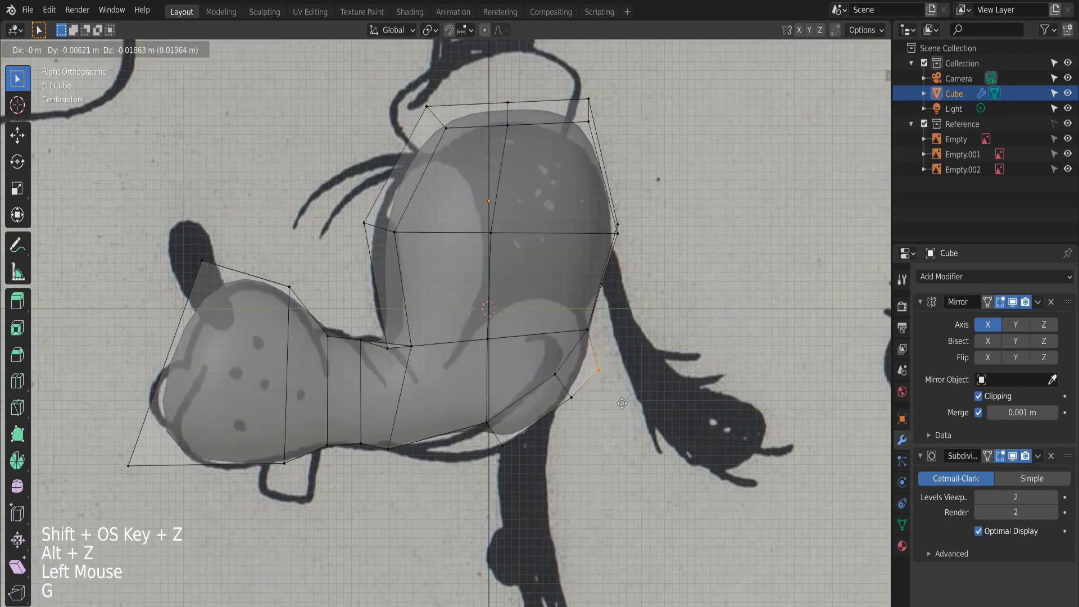
left_click(615, 408)
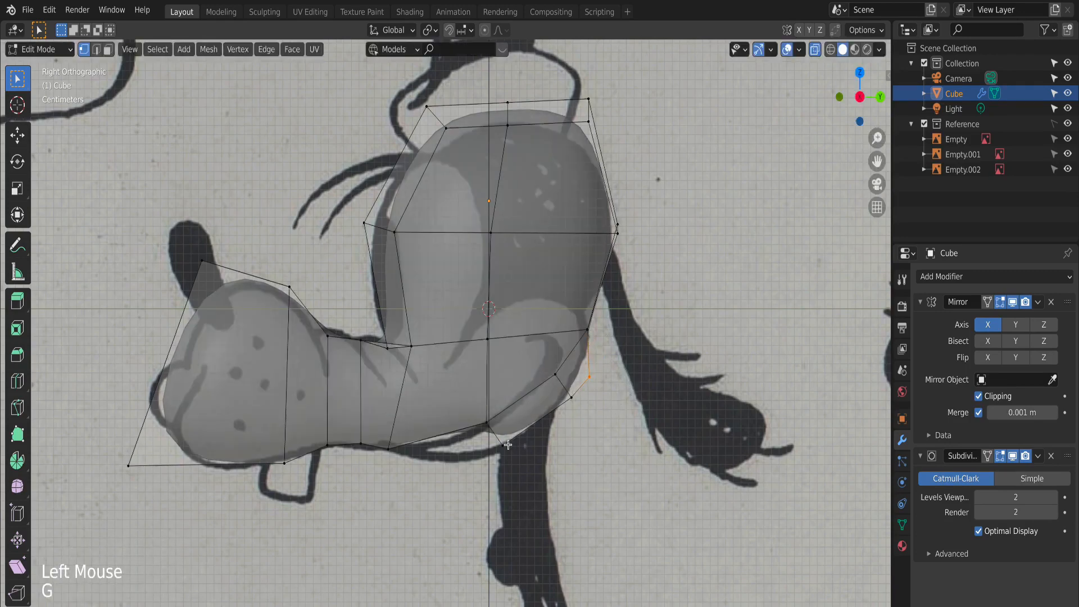
Try to shift the extrusion's front and middle base vertices up and backward into the jaw.
left_click(486, 421)
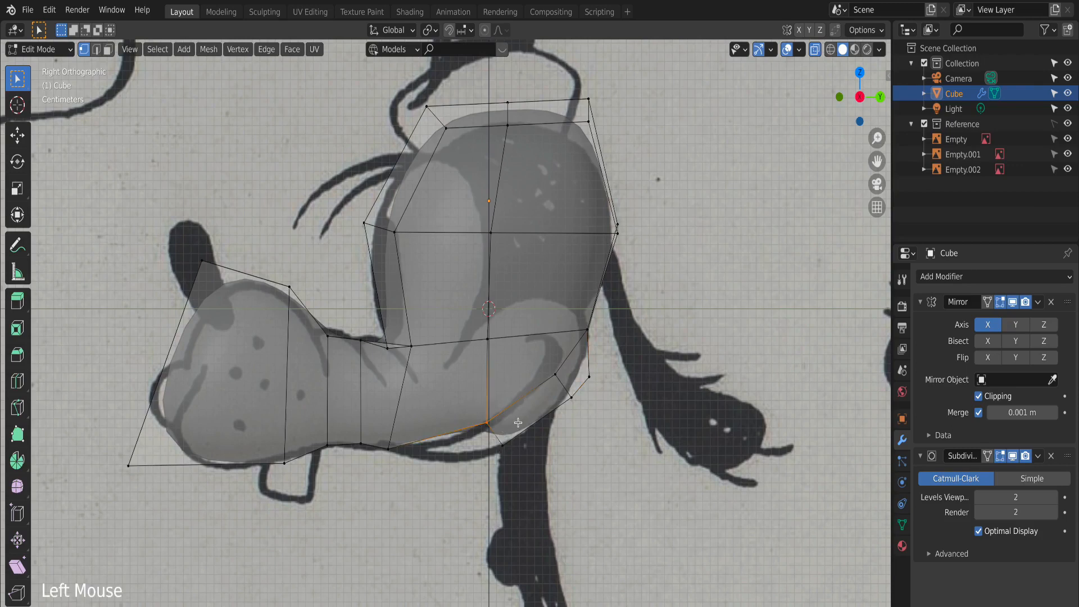
key("g")
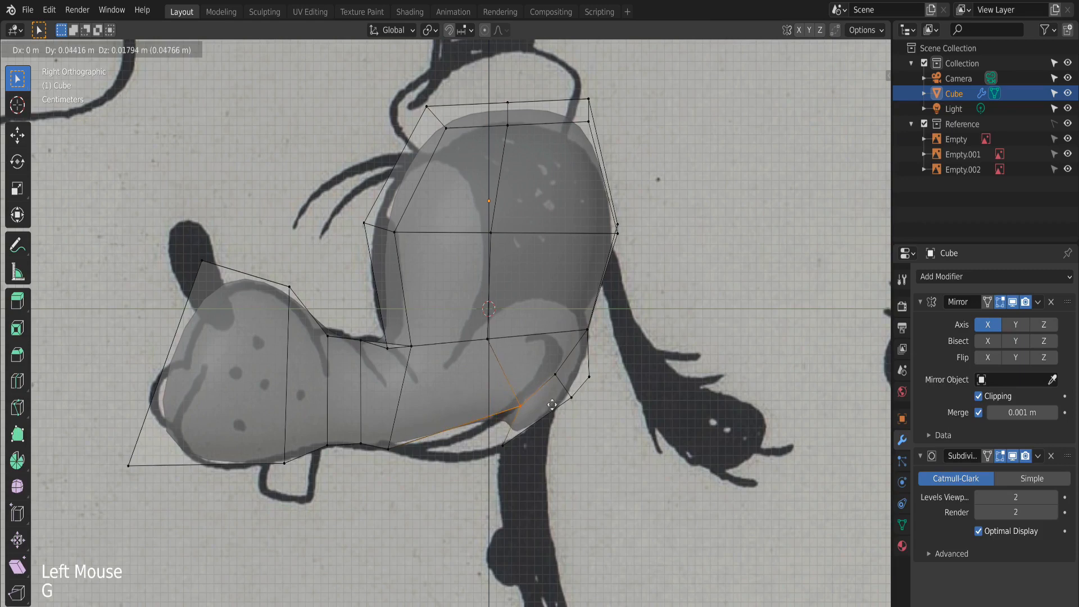
left_click(553, 405)
left_click(555, 374)
key("g")
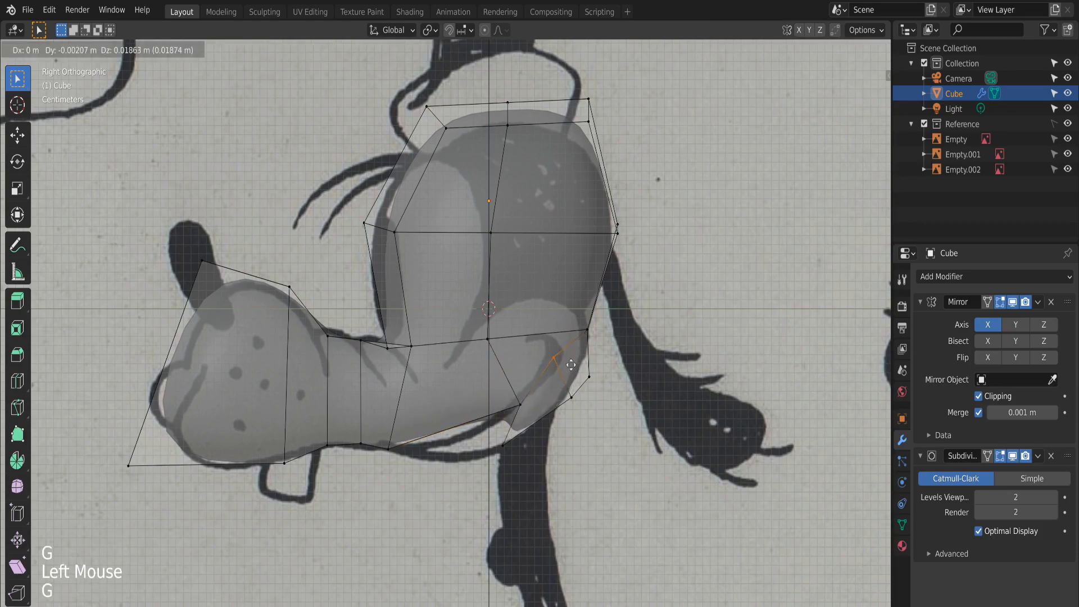
left_click(577, 374)
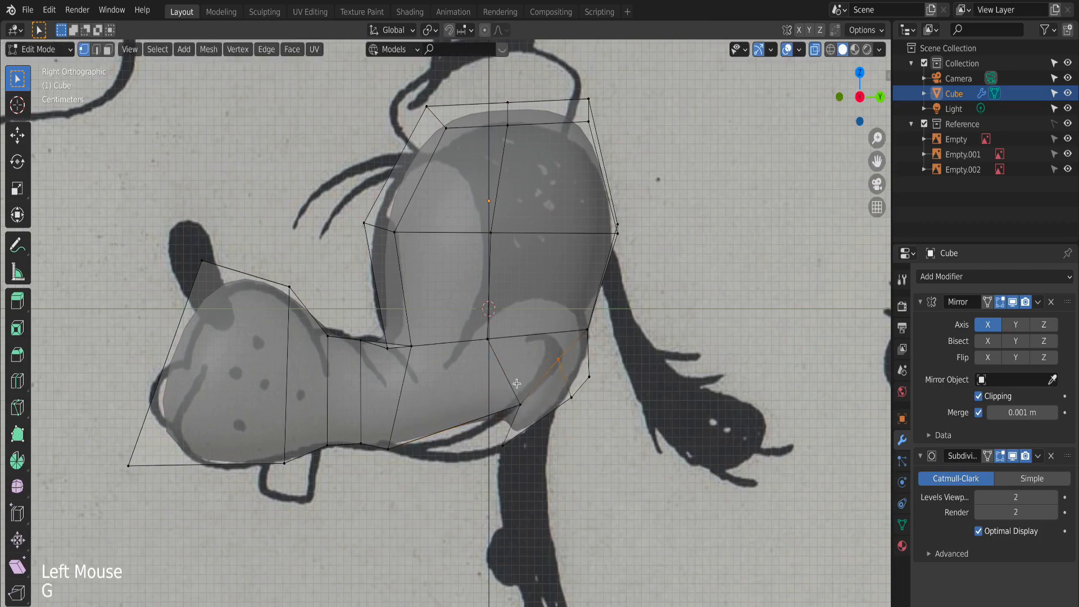
Try to pull the extrusion's front base vertices further back and bring its front end vertices to the back of the reference neck.
left_click(520, 403)
key("g")
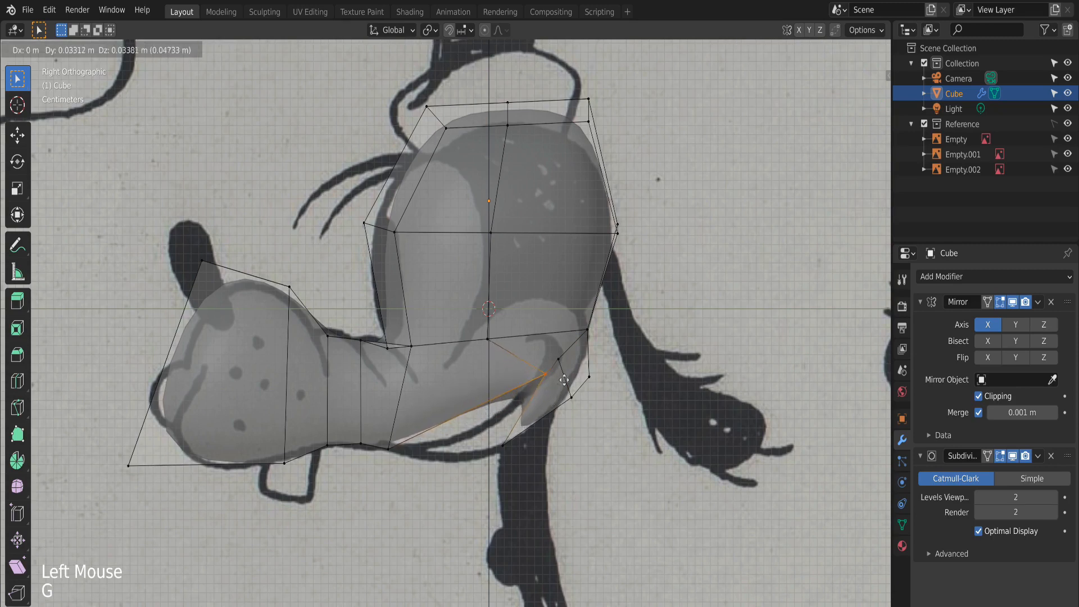
left_click(560, 387)
left_click(502, 441)
key("g")
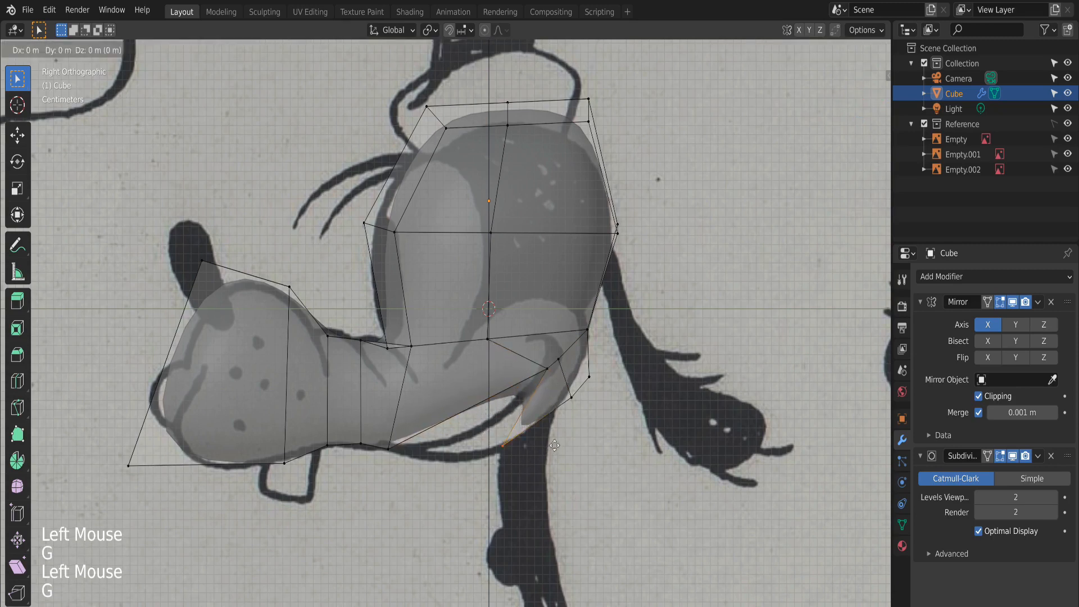
left_click(585, 411)
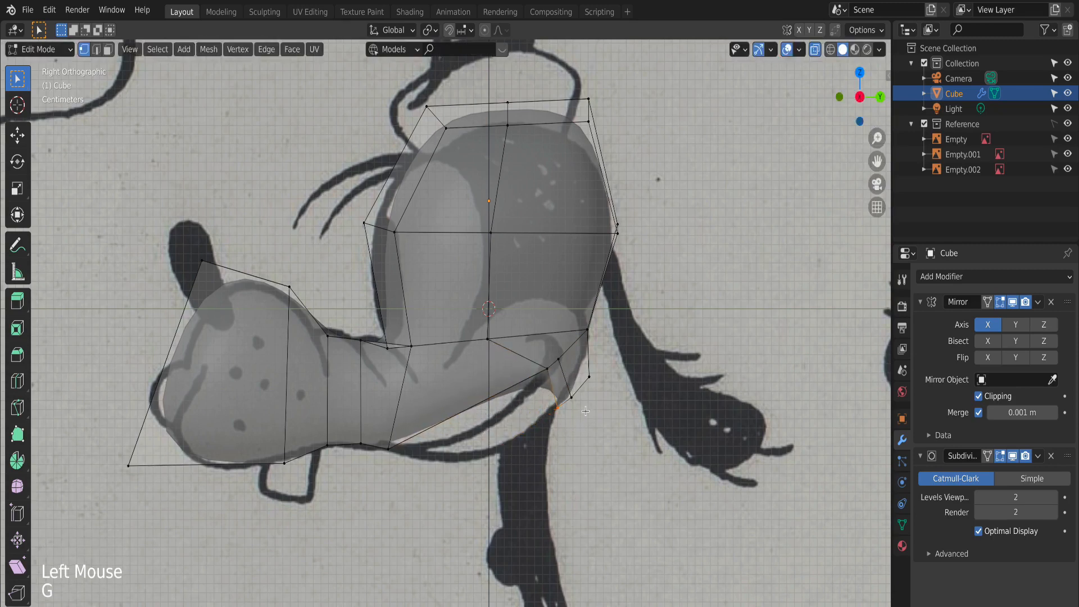
Examine the reshaped neck extrusion from below in perspective, with X-ray on and off.
left_click(568, 383, "super")
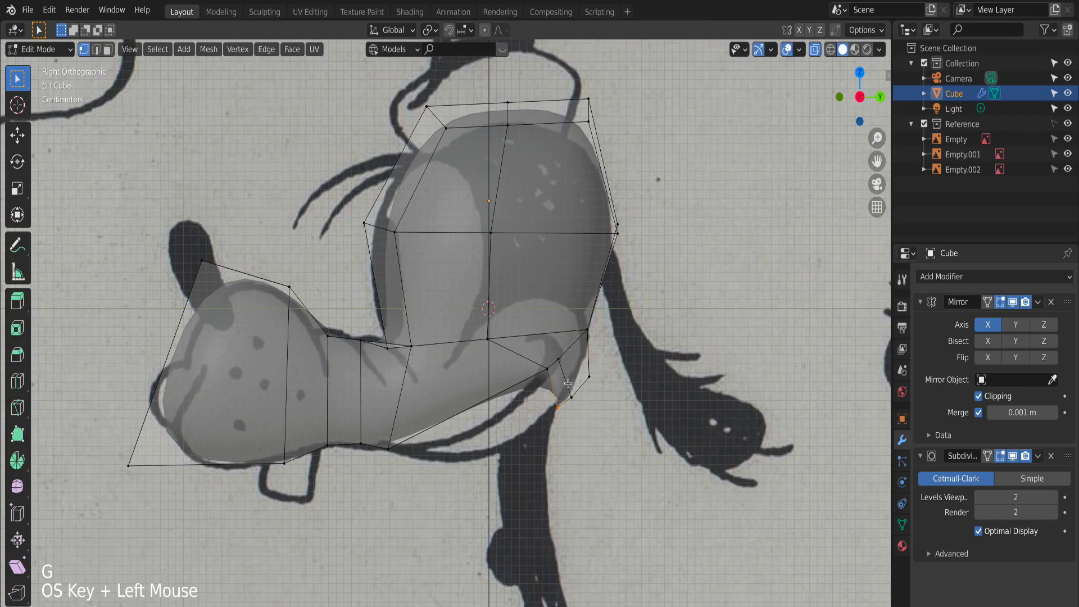
left_click(569, 384, "alt")
mouse_move(570, 383)
middle_mouse_down()
mouse_move(472, 382)
mouse_move(540, 370)
mouse_move(573, 393)
mouse_move(537, 405)
mouse_move(561, 423)
mouse_move(568, 416)
mouse_move(538, 378)
mouse_move(559, 385)
middle_mouse_up()
key("super+z")
key("alt+z")
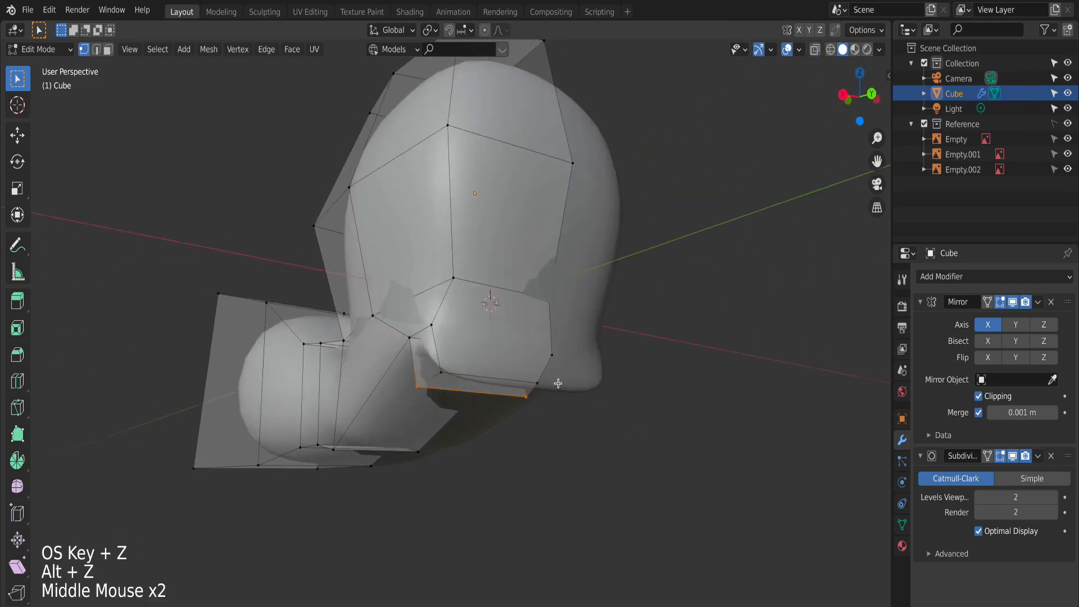
key("alt+z")
key("alt+z")
key("alt+z")
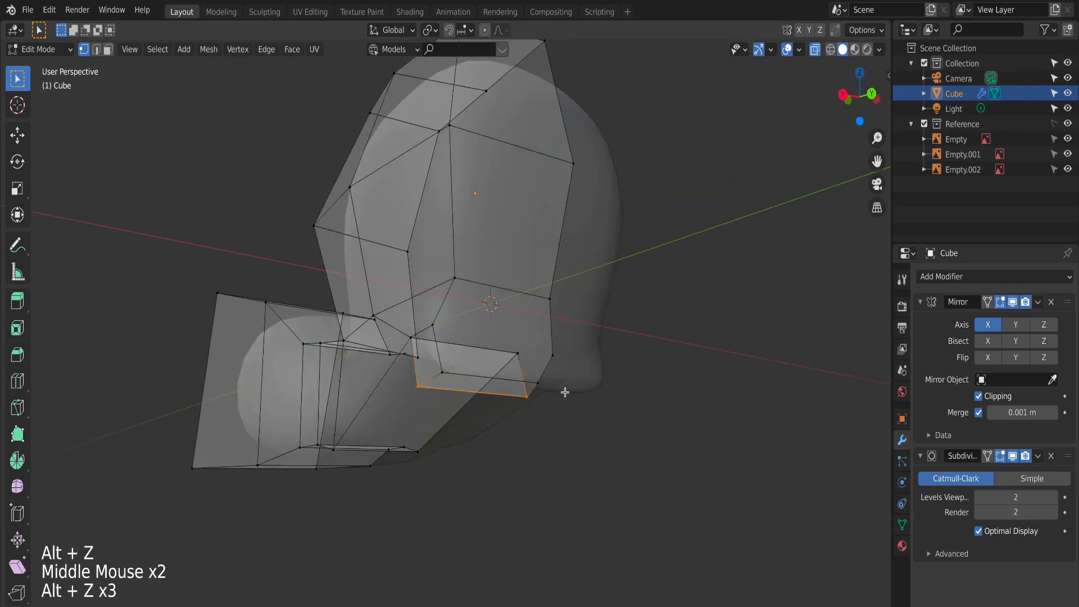
key("alt+z")
key("alt+z")
Undo the vertex moves made on the neck extrusion since it was created.
key("super+z")
key("super+z")
key("super+z")
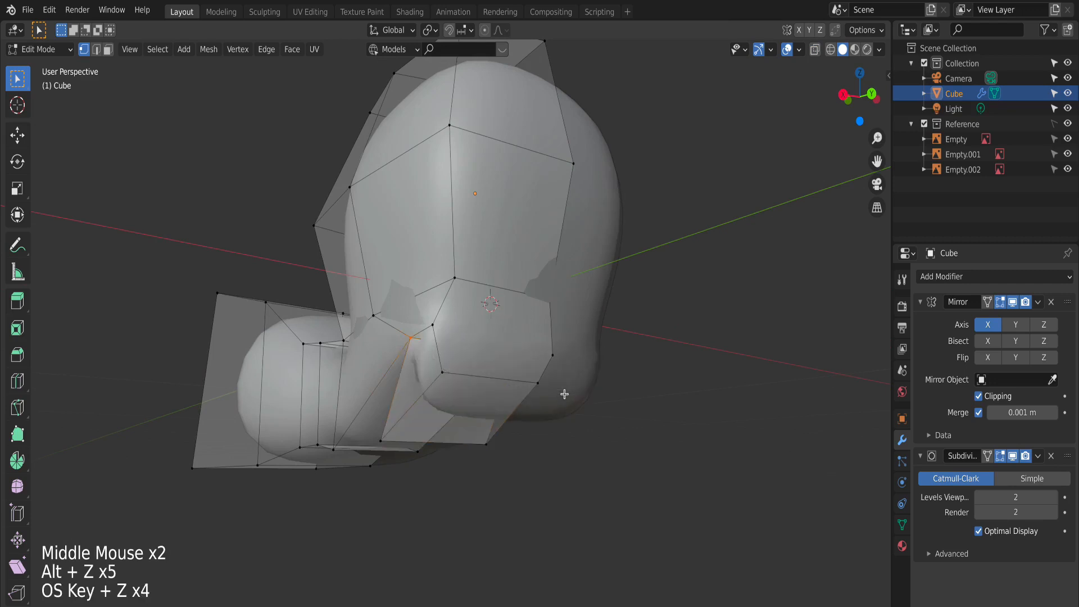
key("super+z")
key("super+z")
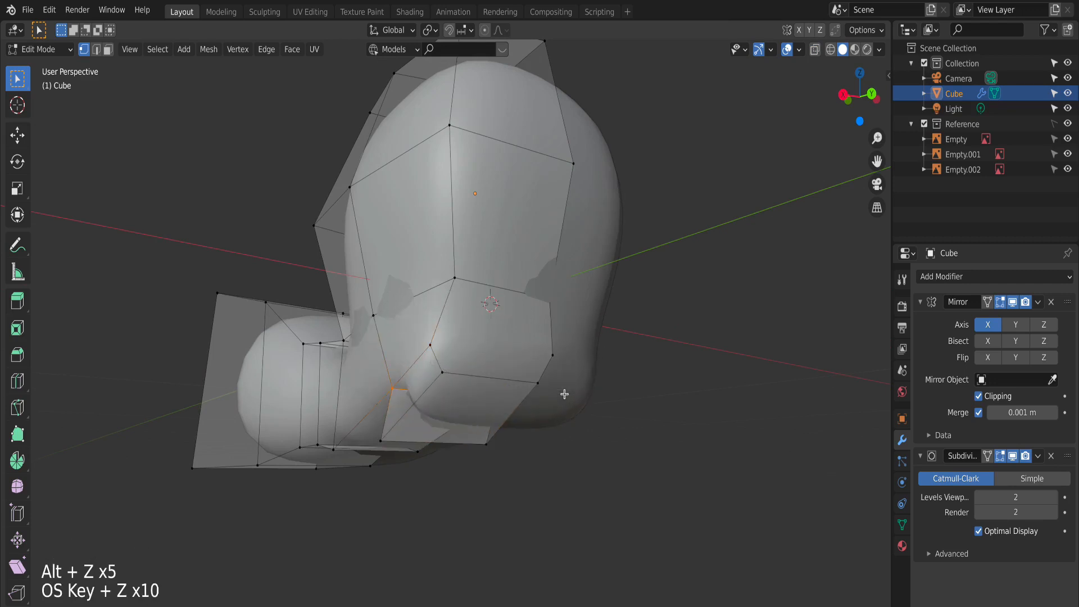
key("super+z")
key("super+z")
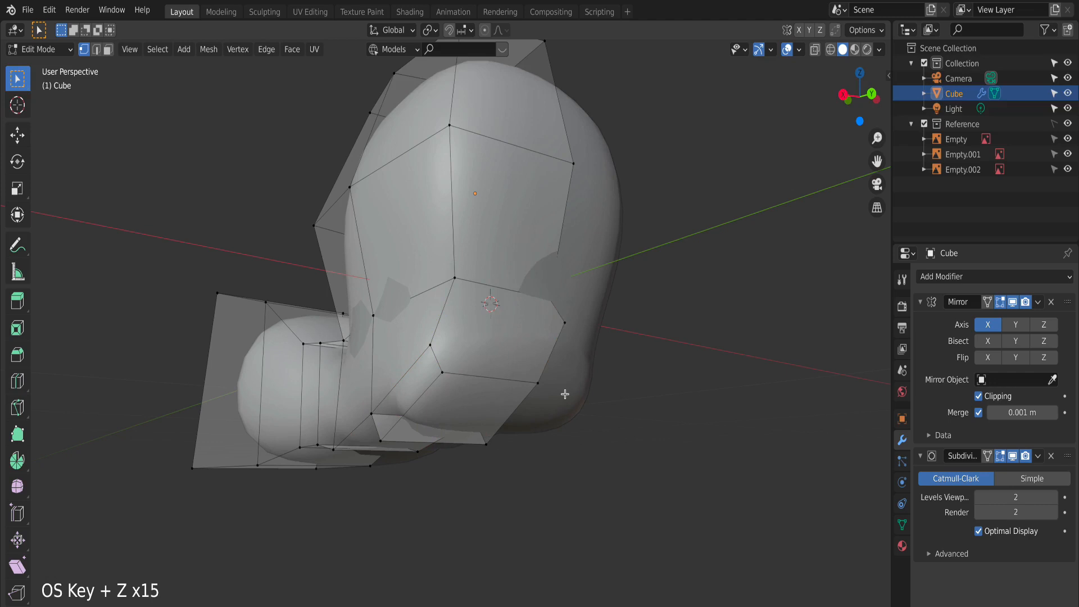
key("super+z")
key("super+z")
Select the extrusion's upper rear edge and move it down and forward about 0.02 m.
middle_click_drag(566, 395, 608, 385)
left_click(555, 329)
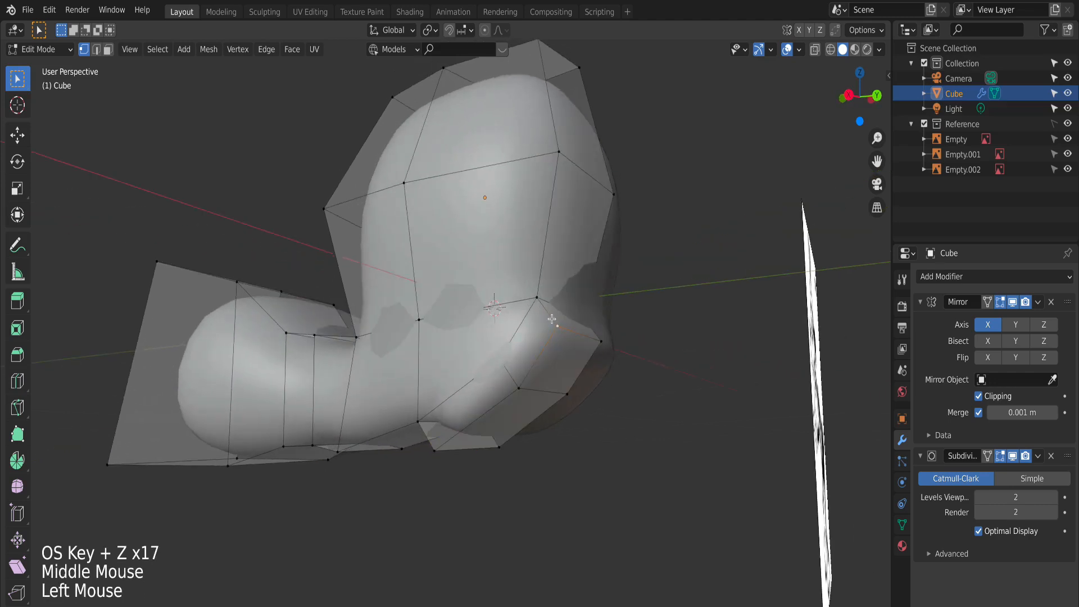
left_click_drag(552, 319, 625, 353)
key("g")
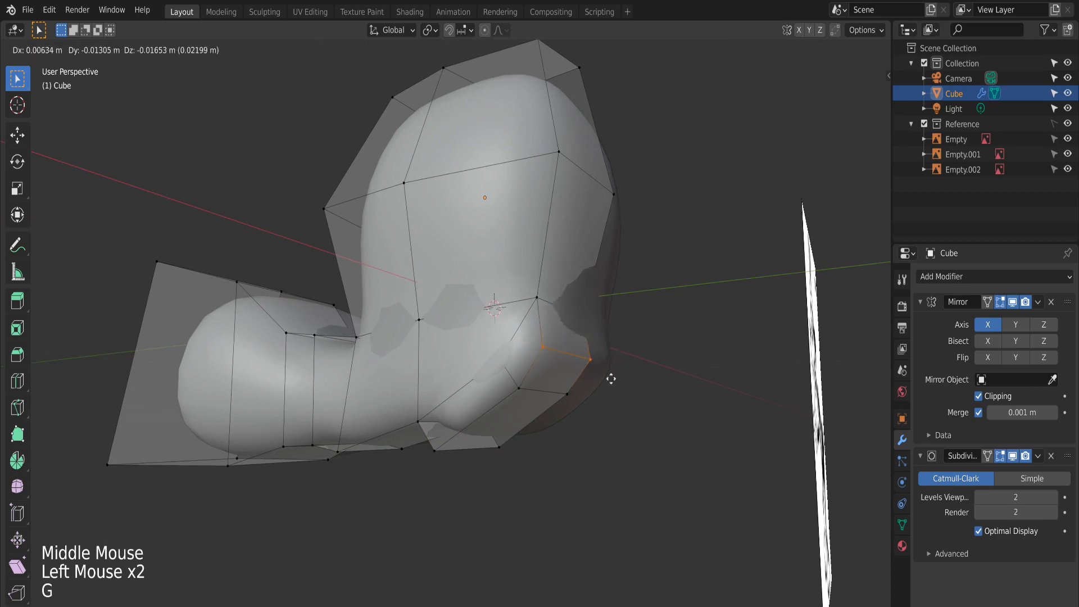
key("g")
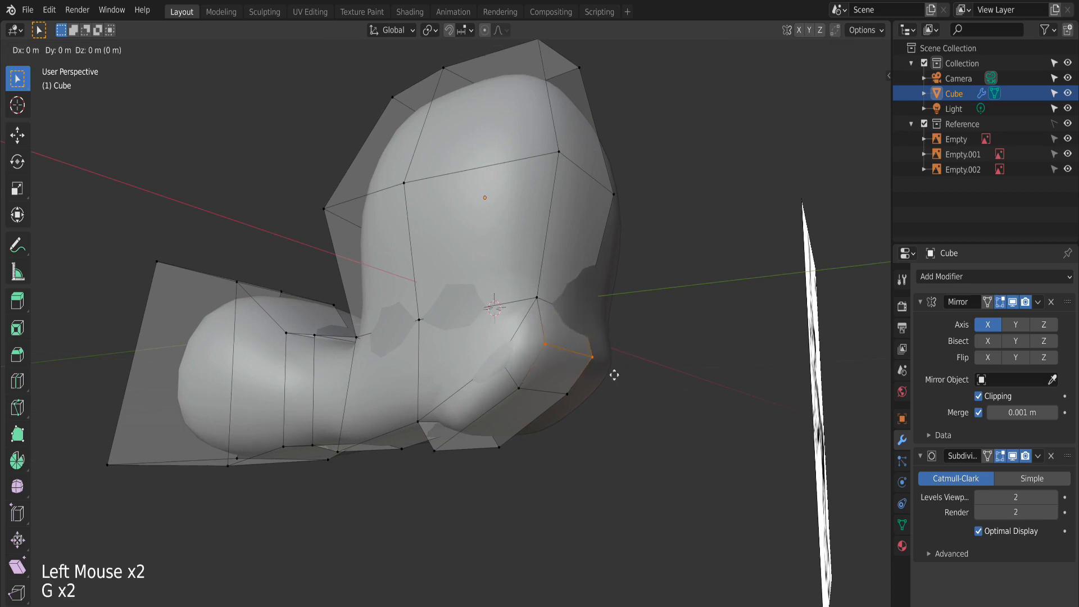
Try to extrude the front outer vertex of the neck extrusion, and undo it.
middle_click_drag(602, 373, 568, 339)
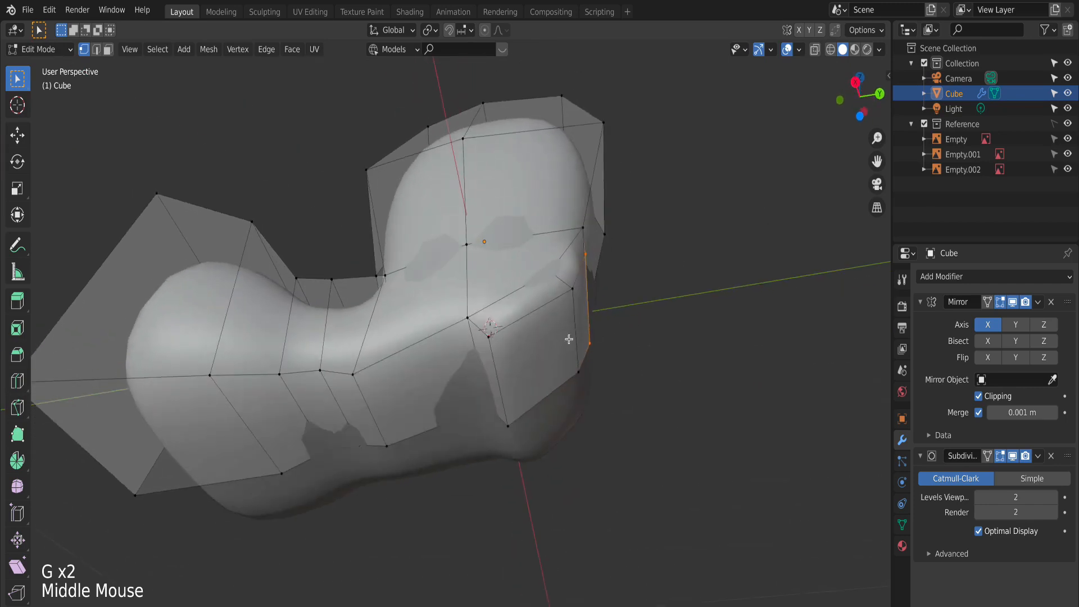
left_click(503, 331)
key("e")
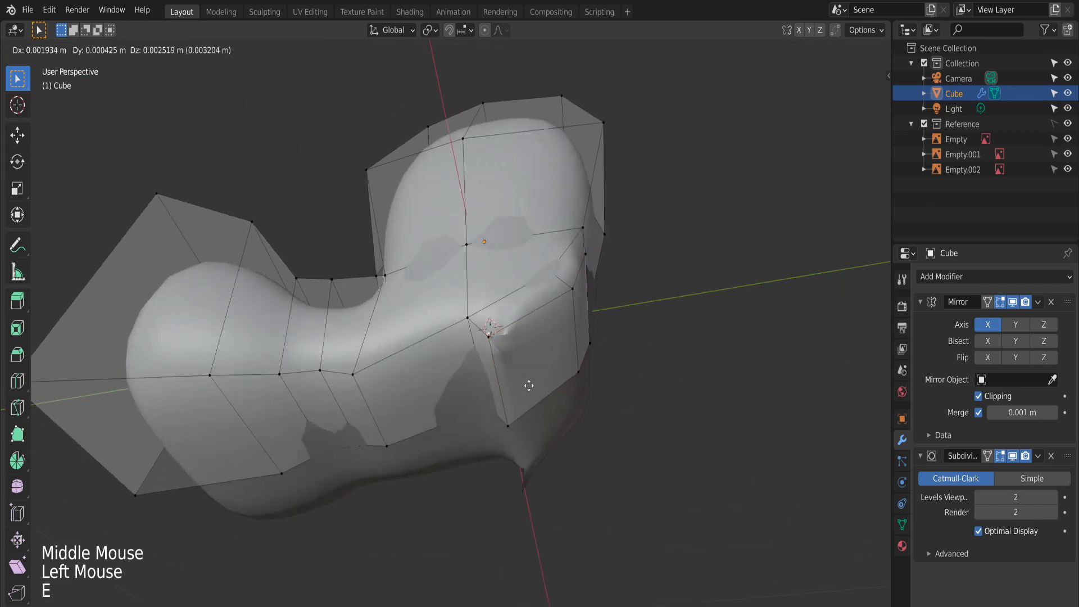
key("super+z")
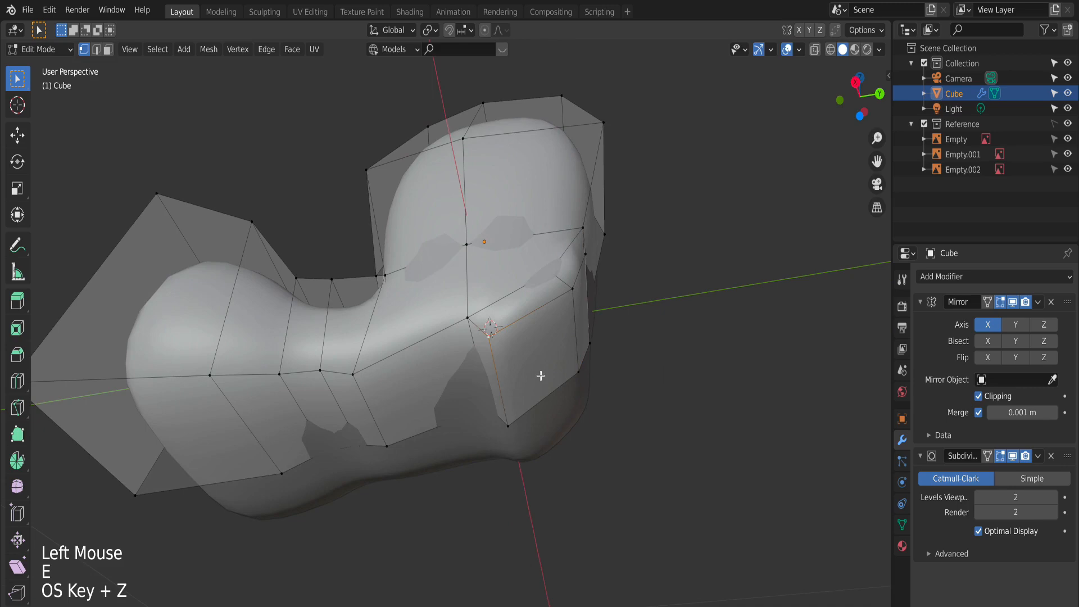
In the side view with X-ray, move the extrusion's front base and end vertices back and up to the rear of the neck.
key("KP_3")
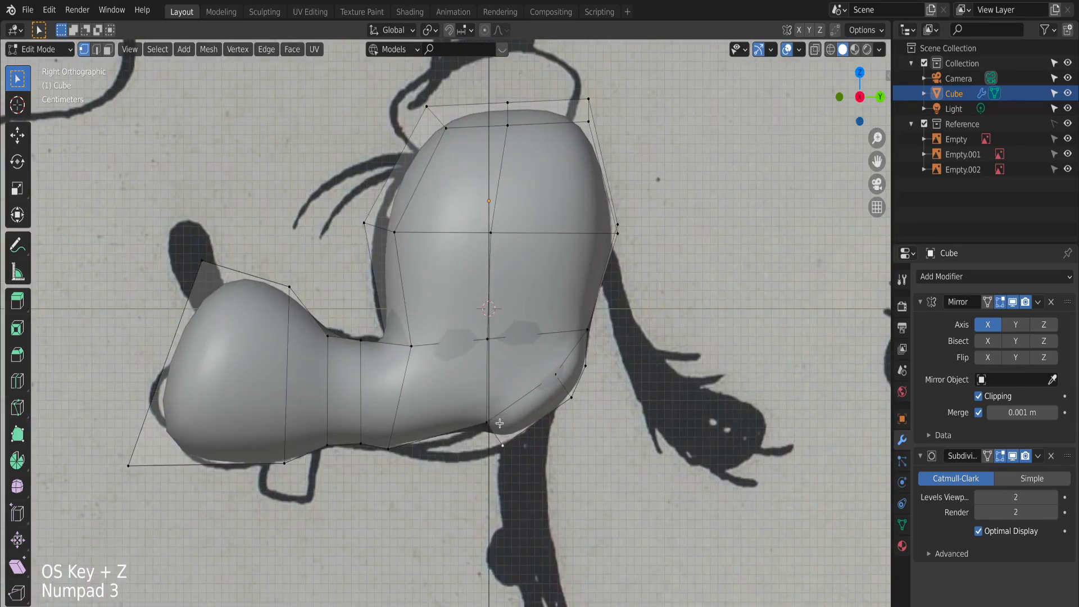
key("super+z")
key("alt+z")
left_click(511, 452)
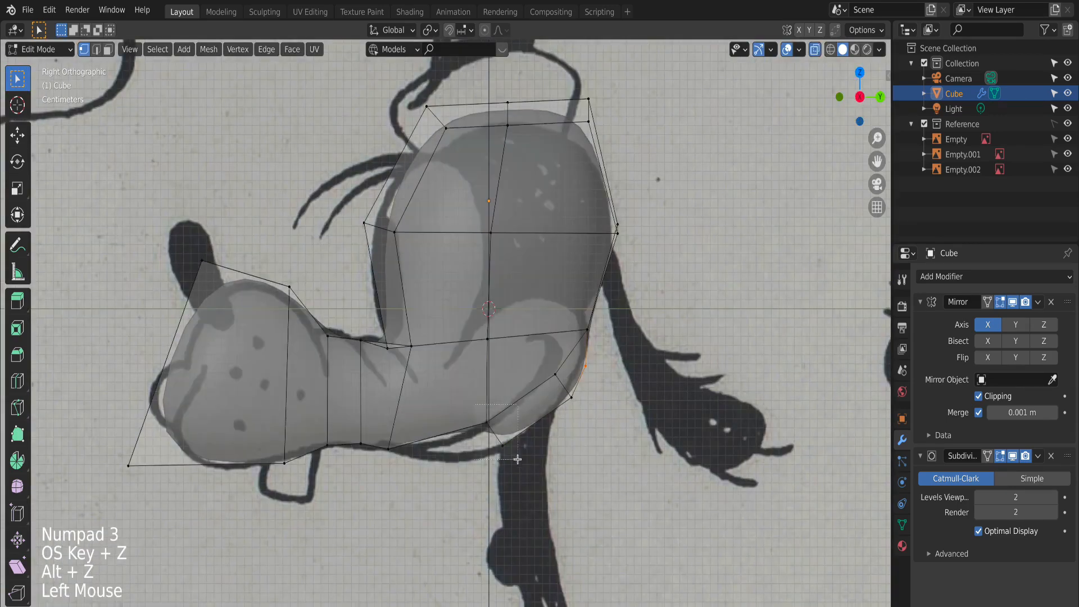
key("g")
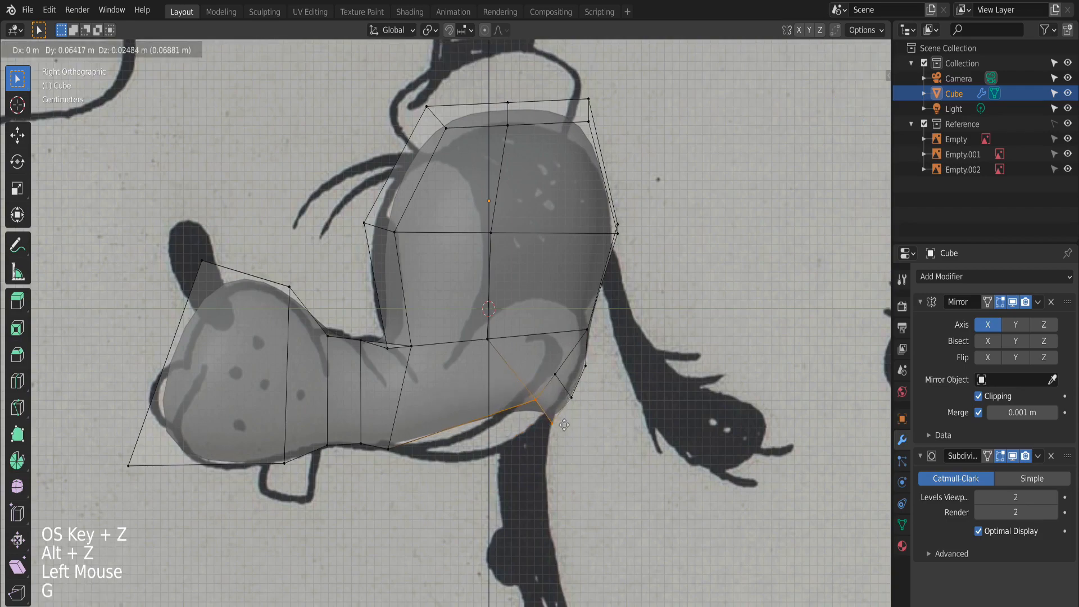
left_click(569, 419)
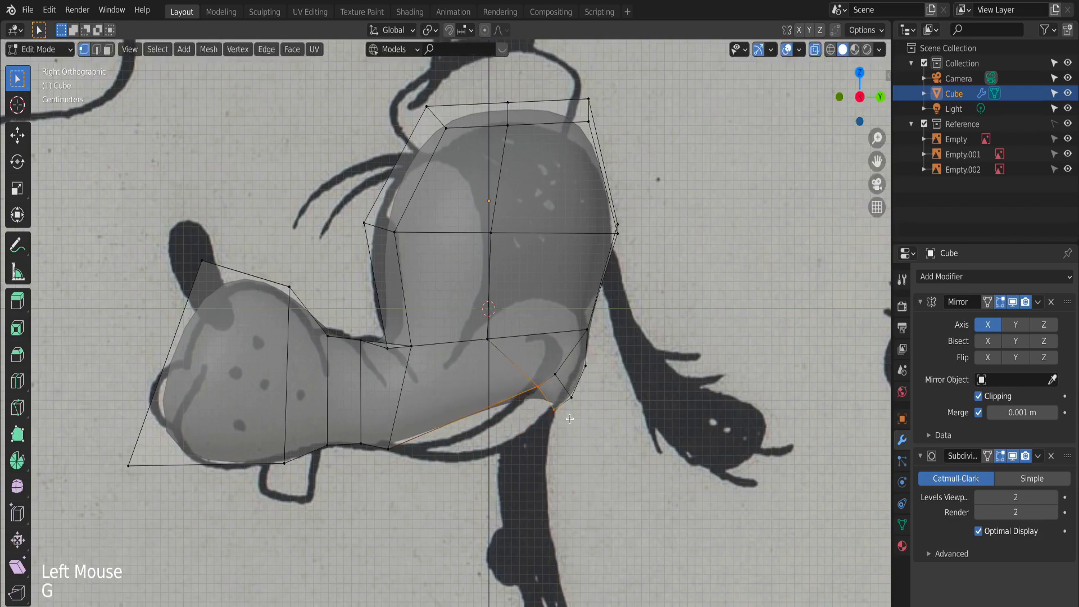
Slide the outer vertex of the neck extrusion's upper rear edge inward along that edge toward the mirror plane.
middle_click_drag(570, 419, 532, 418)
left_click(565, 362)
middle_click_drag(568, 366, 507, 376)
key("g")
key("g")
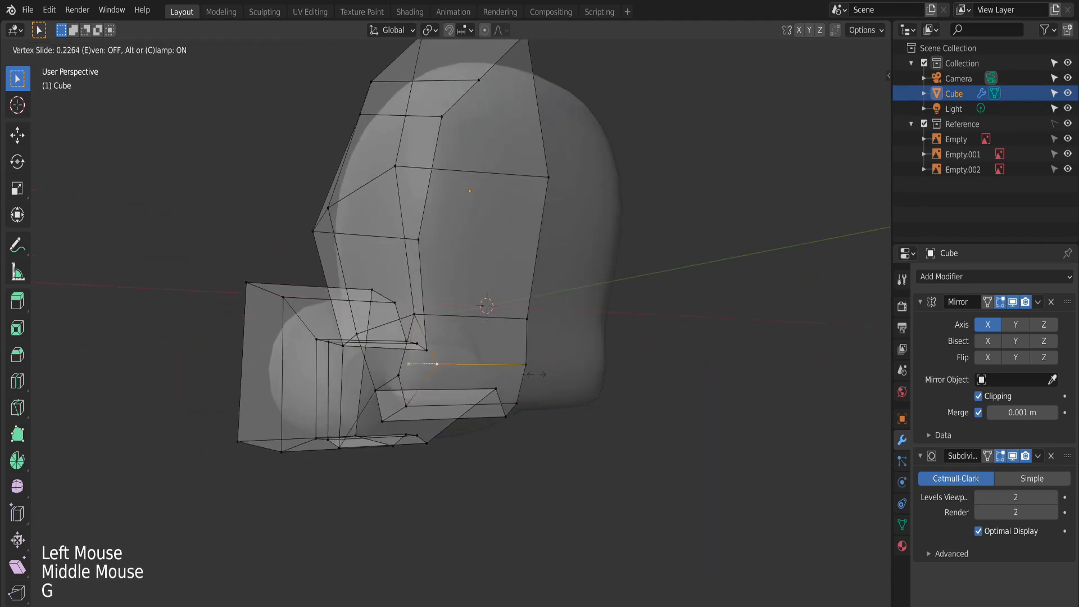
left_click(496, 400)
Slide the outer vertex of the neck extrusion's middle edge inward along that edge toward the mirror plane.
left_click(407, 405)
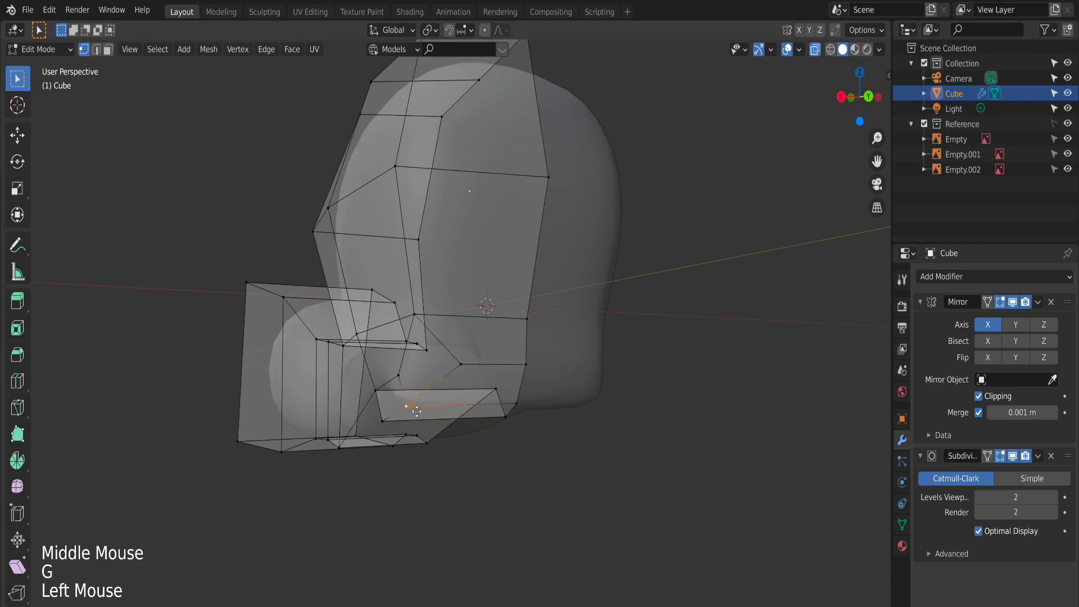
key("g")
key("g")
left_click(482, 410)
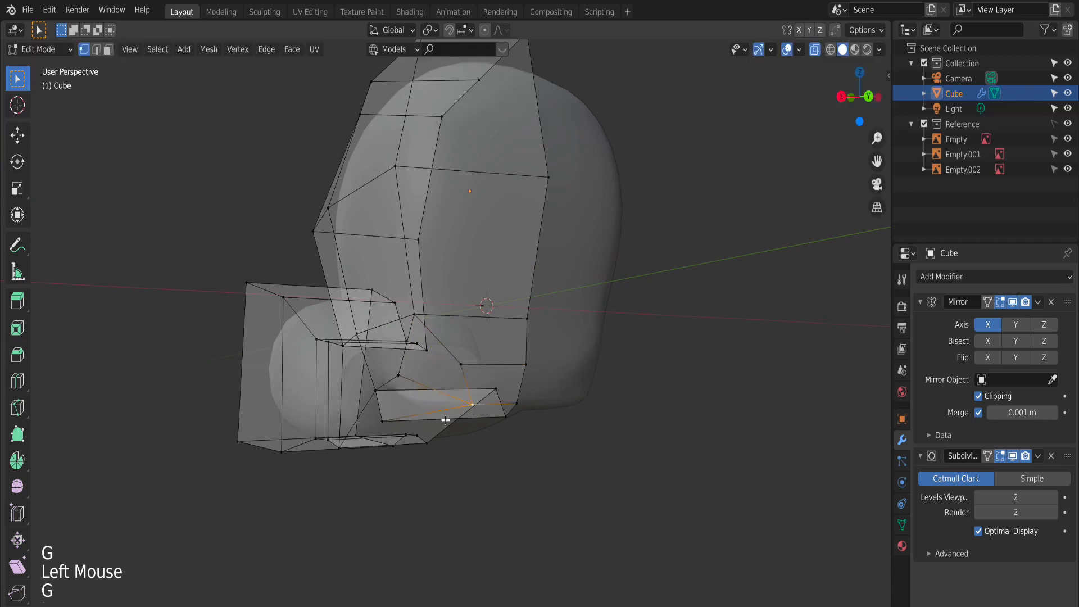
Move the neck extrusion's front outer bottom vertex inward toward the mirror plane and, in side view, about 0.03 m forward along Y.
left_click(391, 422)
key("g")
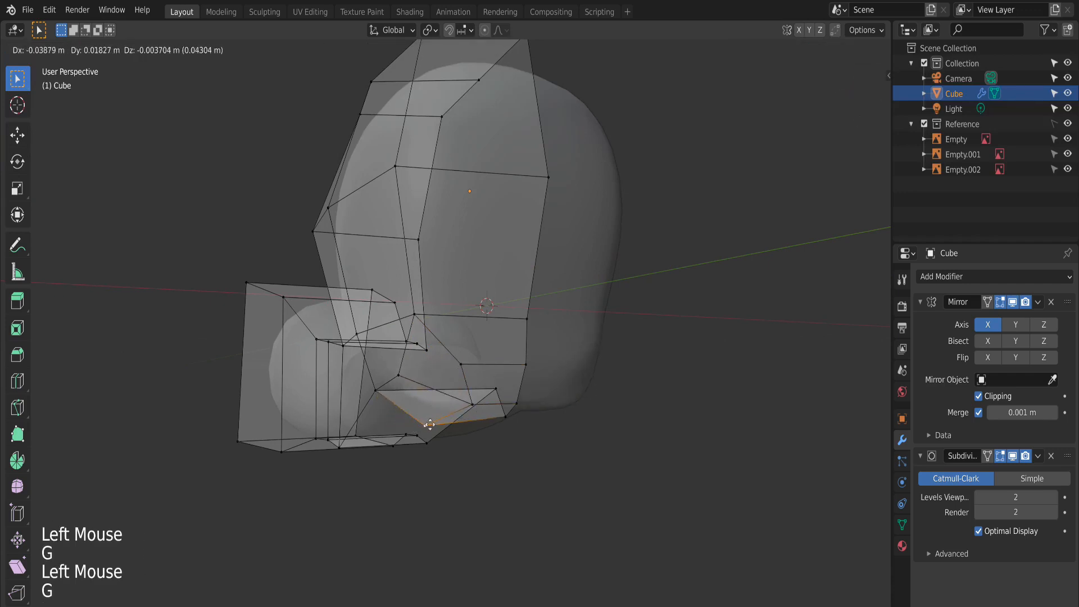
left_click(441, 421)
key("KP_1")
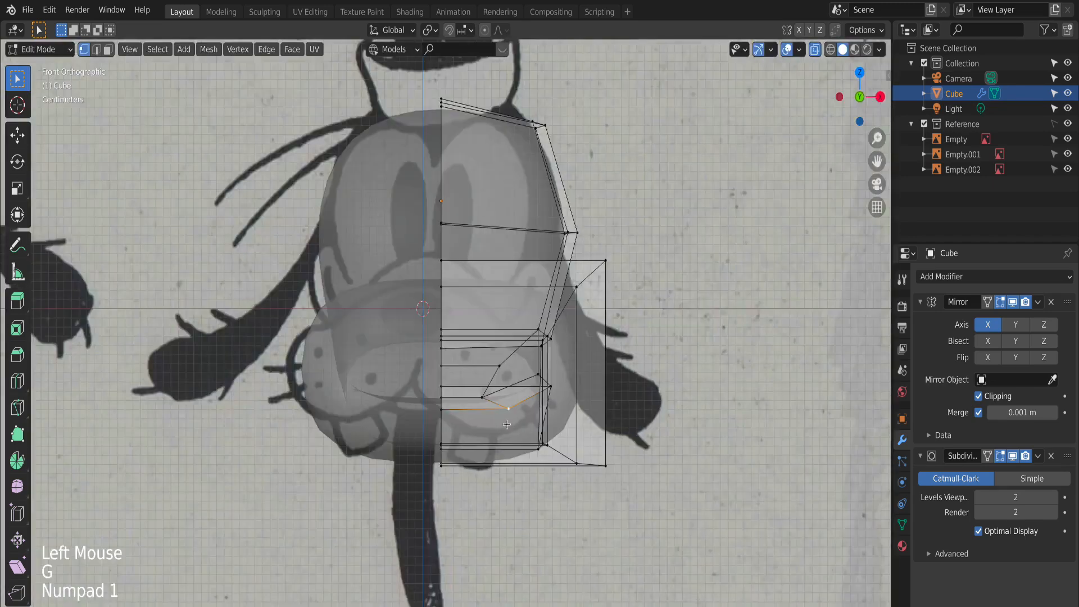
middle_click_drag(548, 422, 525, 422)
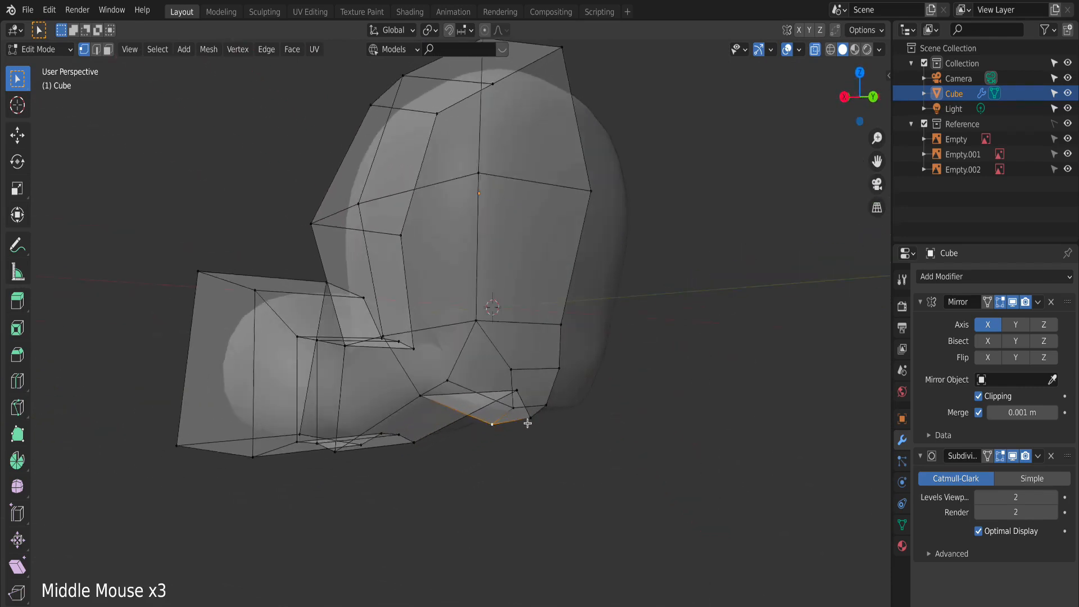
key("KP_3")
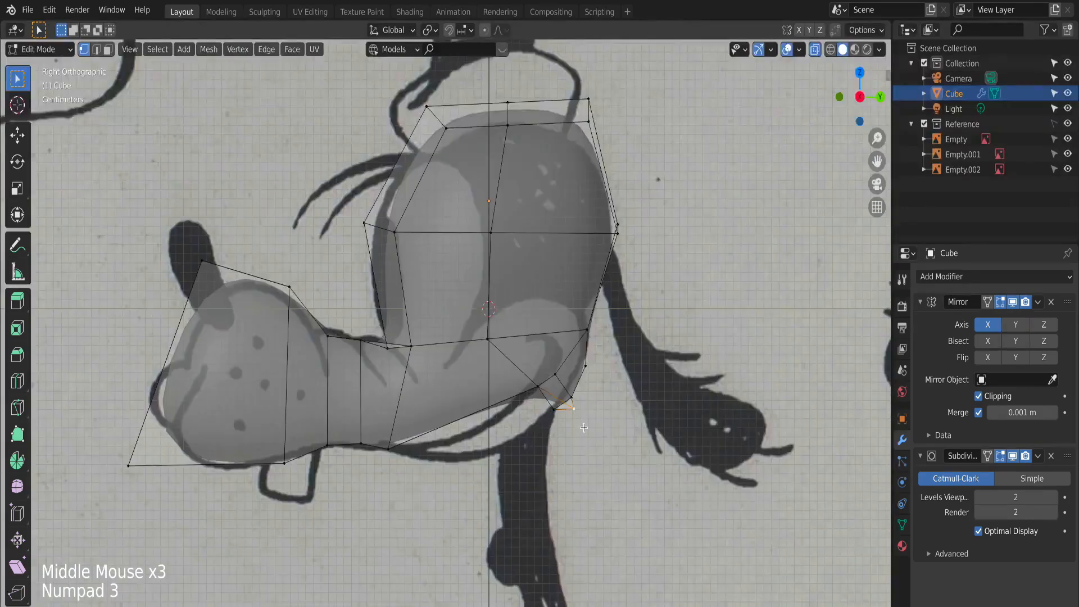
key("g")
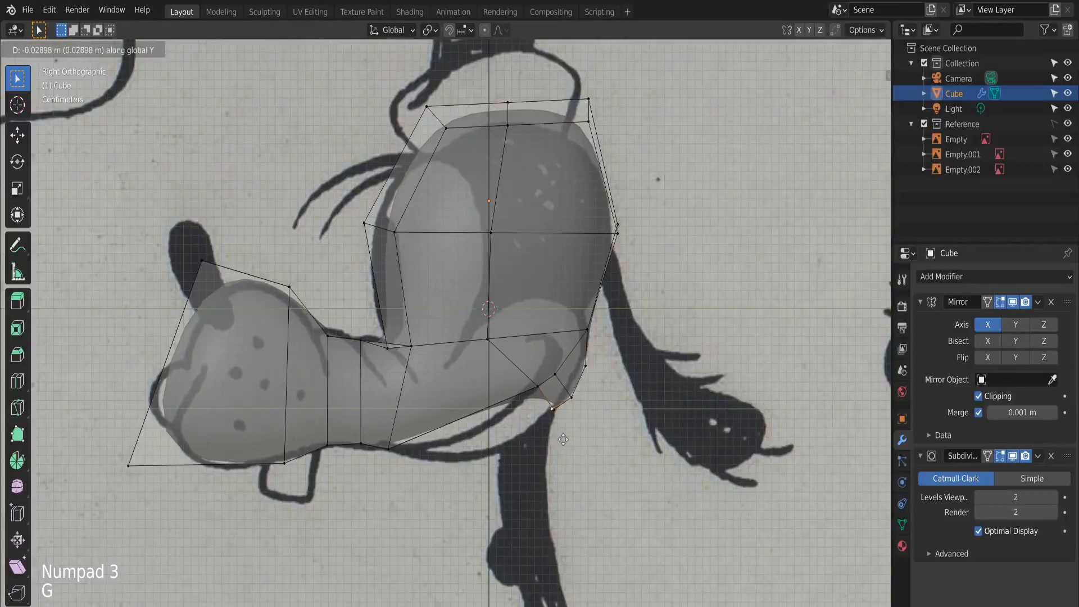
left_click(563, 440)
Extrude the front face of the neck extrusion forward and down beneath the muzzle to form the lower jaw.
left_click_drag(533, 378, 556, 410)
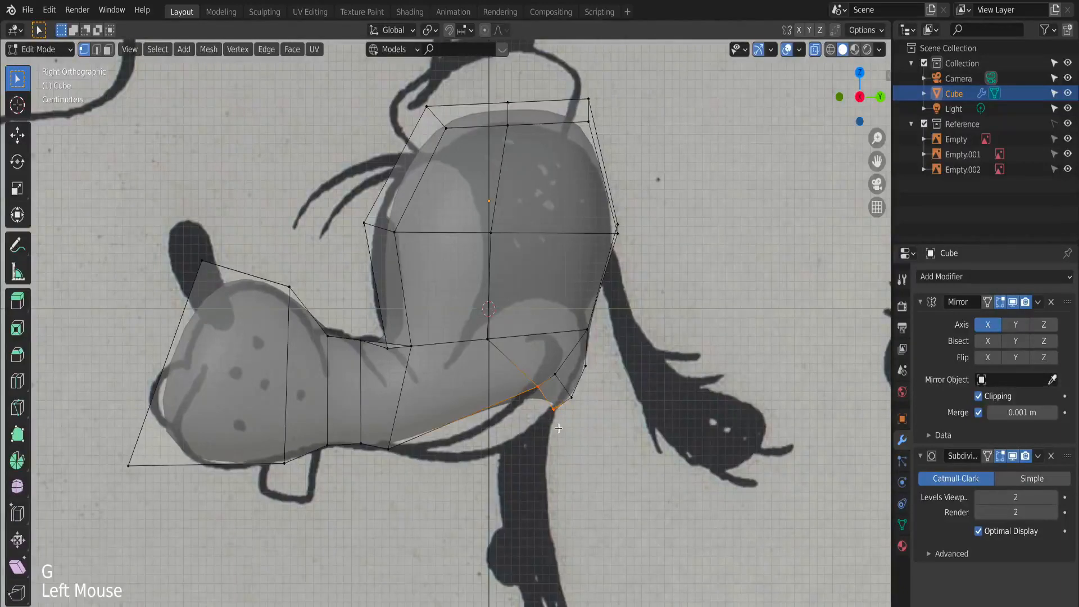
key("e")
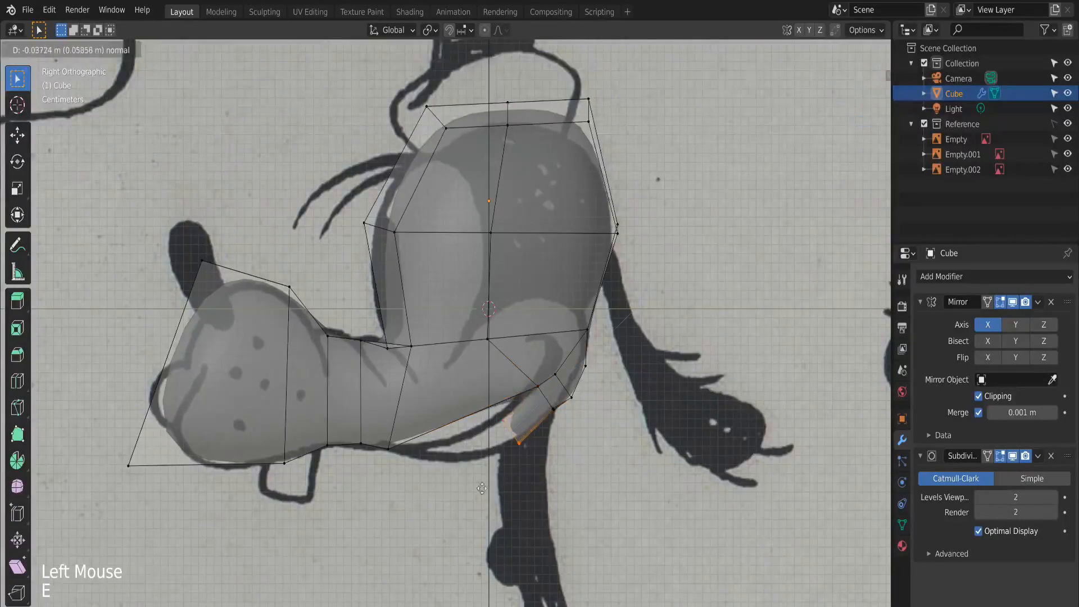
left_click(413, 509)
key("g")
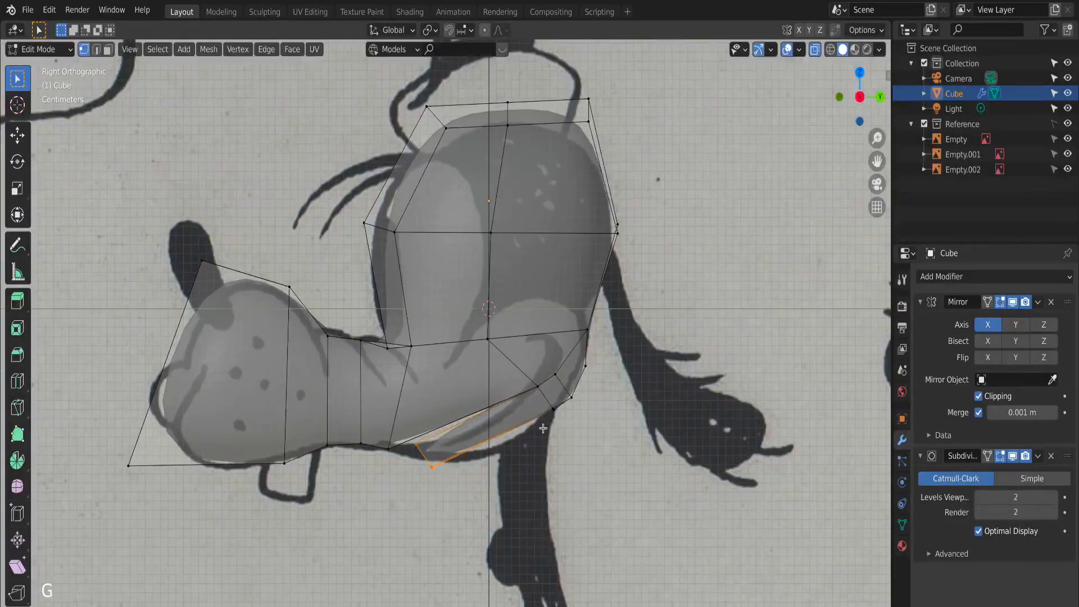
Add two edge loops across the lower jaw and move them down and back to follow the reference curve.
left_click(492, 427)
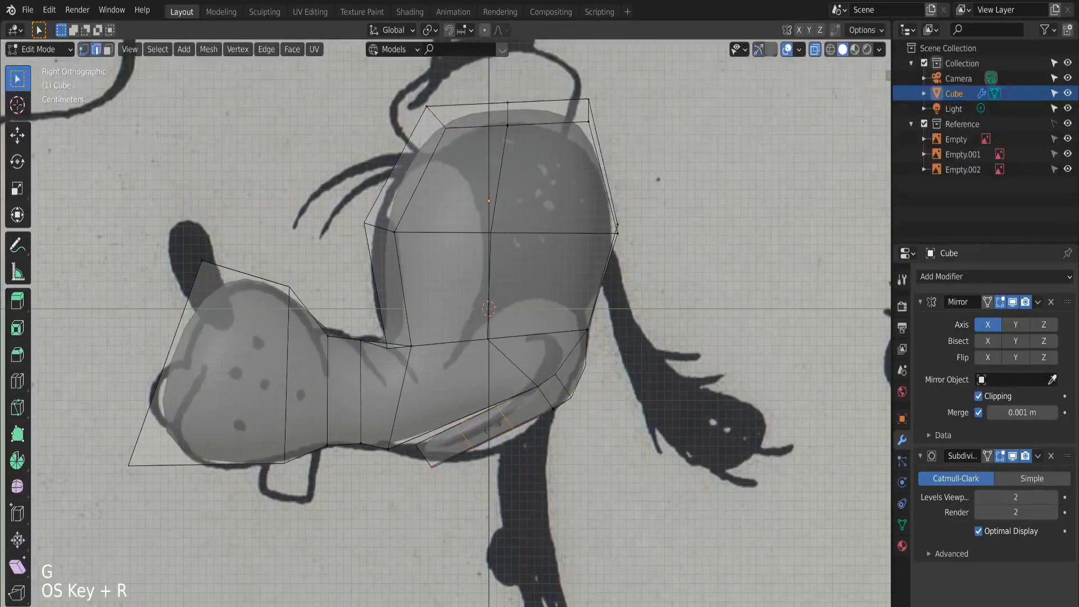
key("g")
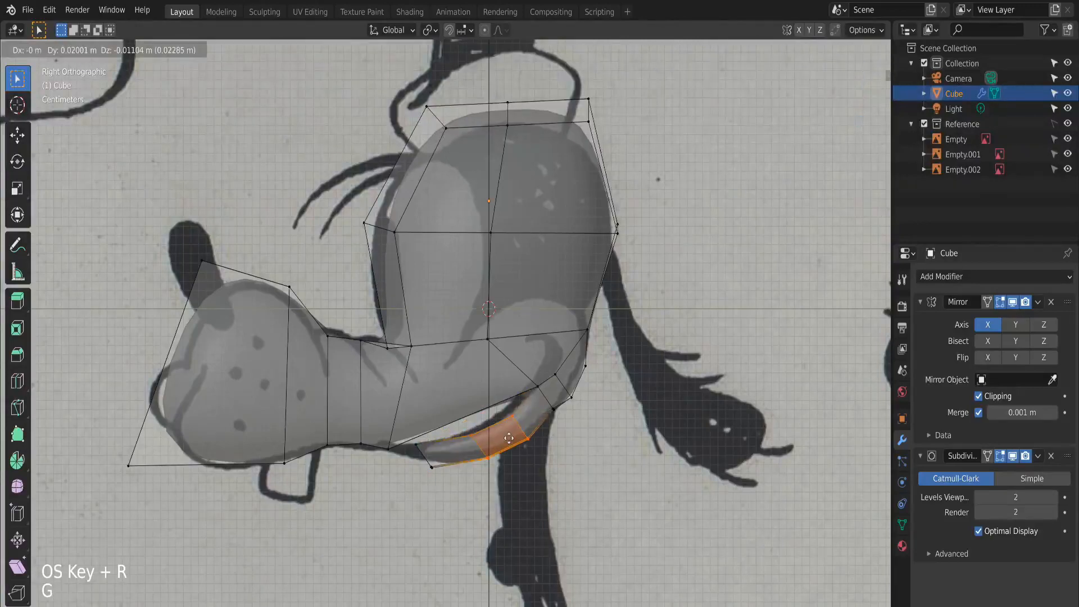
left_click(506, 435)
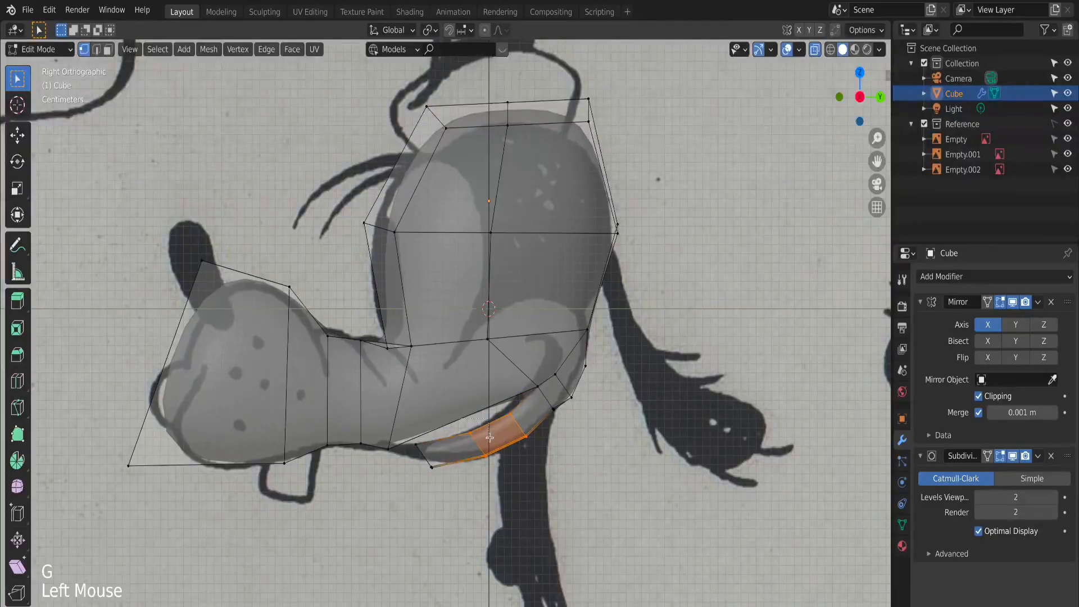
Raise the upper vertices of the jaw's two loops and move the jaw's front end forward to match the side reference.
left_click(505, 412, "shift")
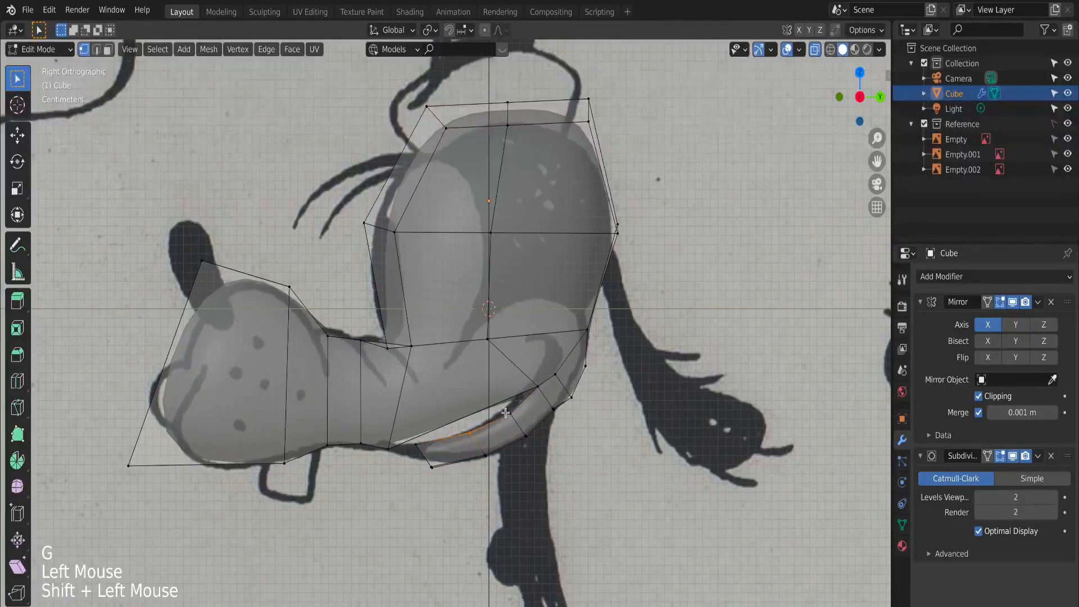
key("g")
left_click(510, 444)
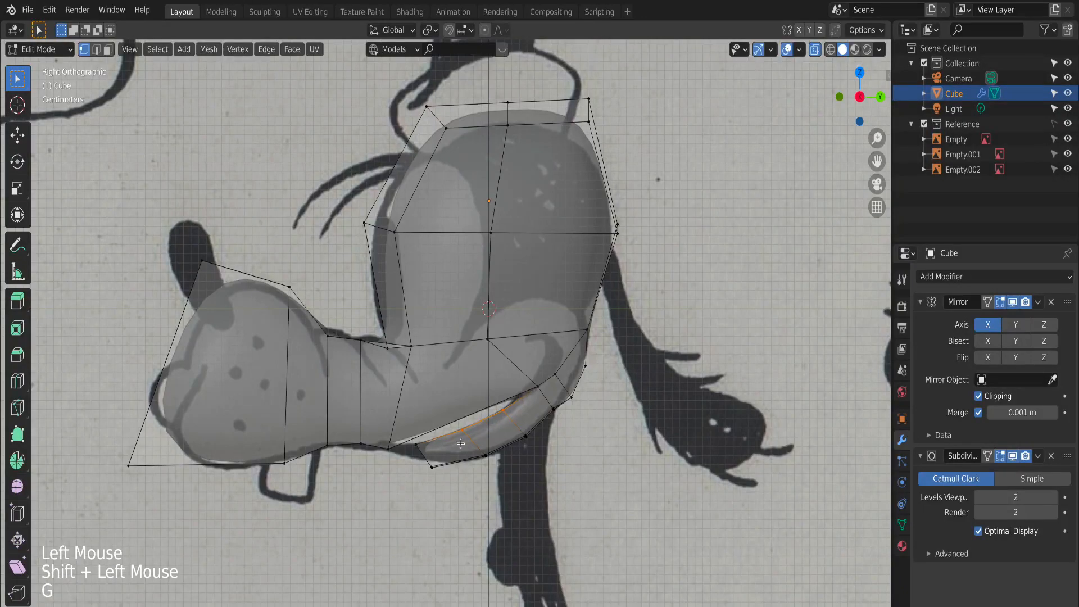
left_click(441, 475)
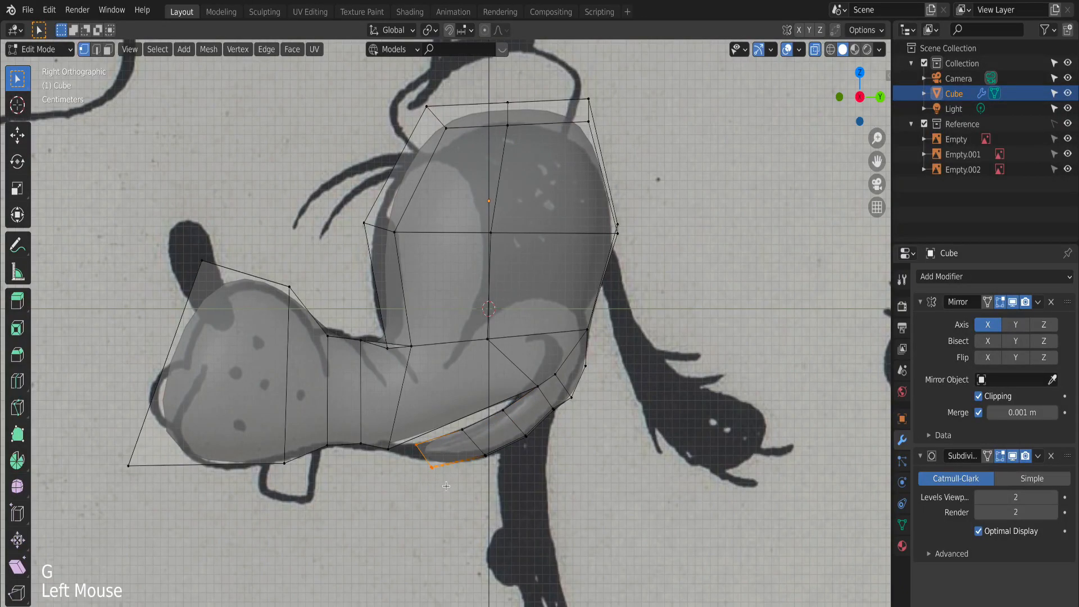
key("g")
left_click(418, 483)
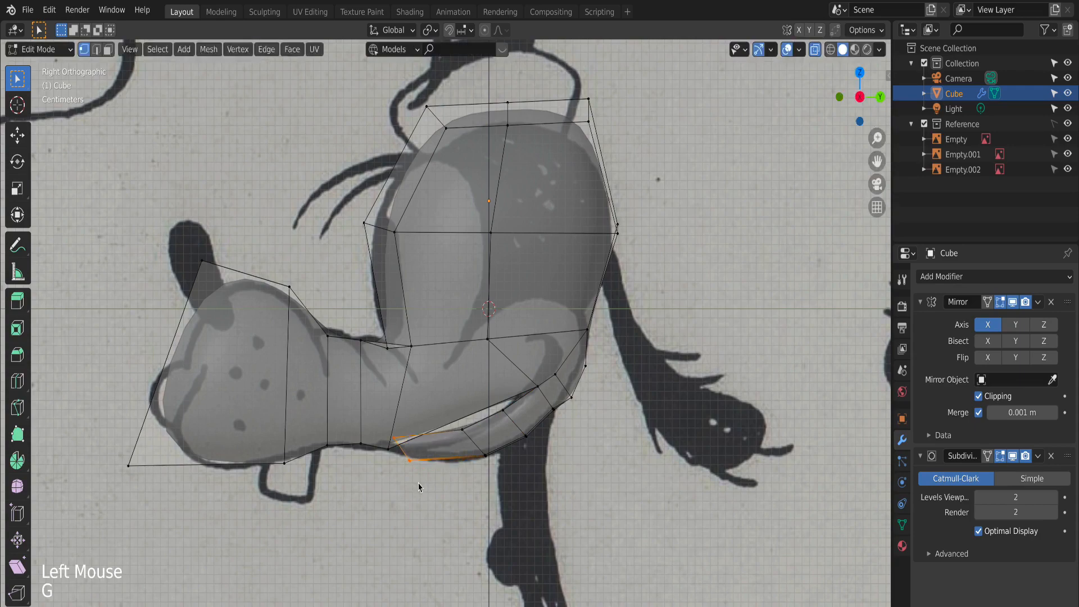
With X-ray off, move the two outer vertices of the lower jaw's front end about 0.05 m inward along X.
key("Tab")
middle_click_drag(415, 489, 622, 368)
key("alt+z")
key("Tab")
scroll(568, 373, "up", 1)
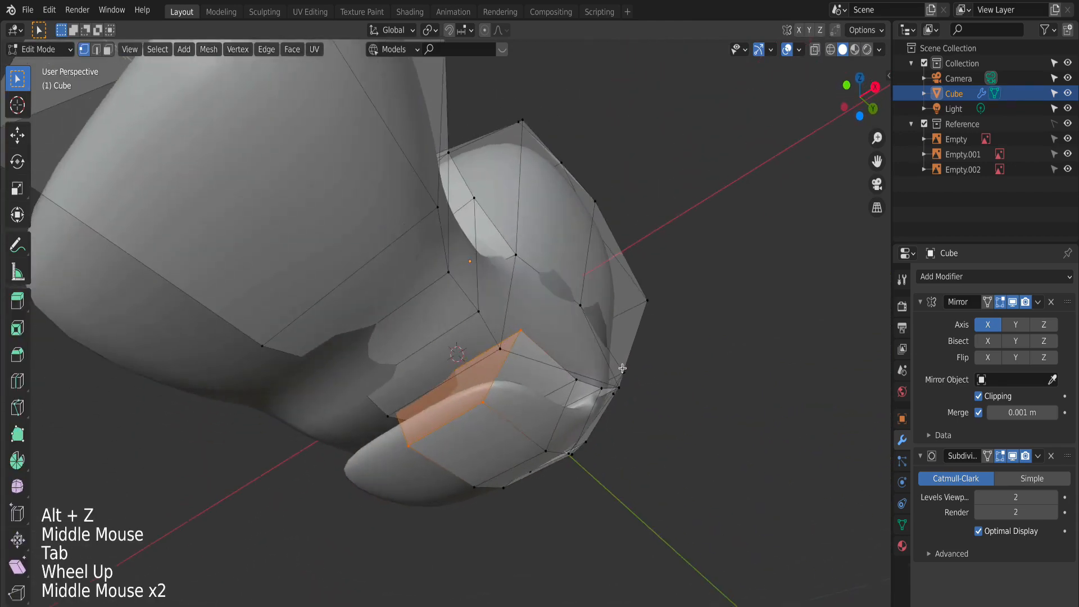
left_click(522, 336)
left_click(489, 414, "shift")
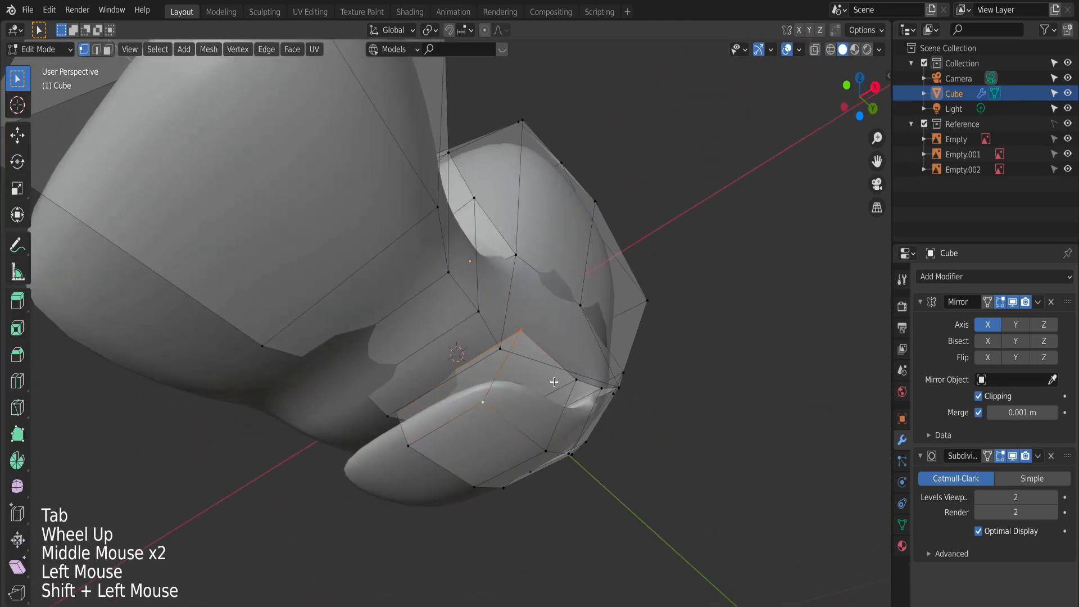
key("g")
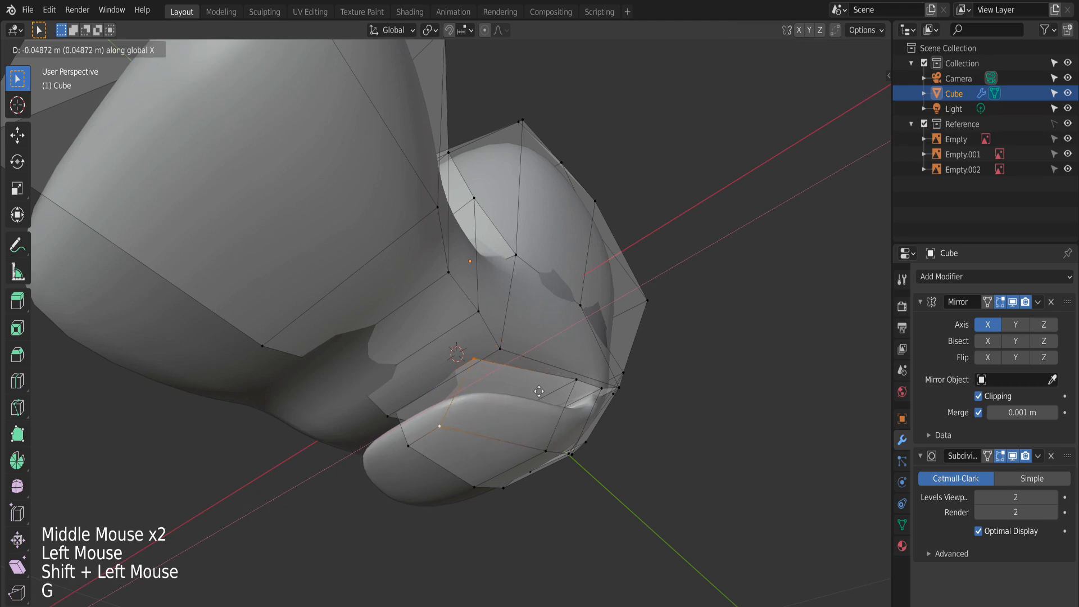
left_click(536, 393)
Add a centred horizontal edge loop around the side of the muzzle, cheek and back of the head.
key("Tab")
middle_click_drag(622, 378, 635, 413)
key("Tab")
key("super+r")
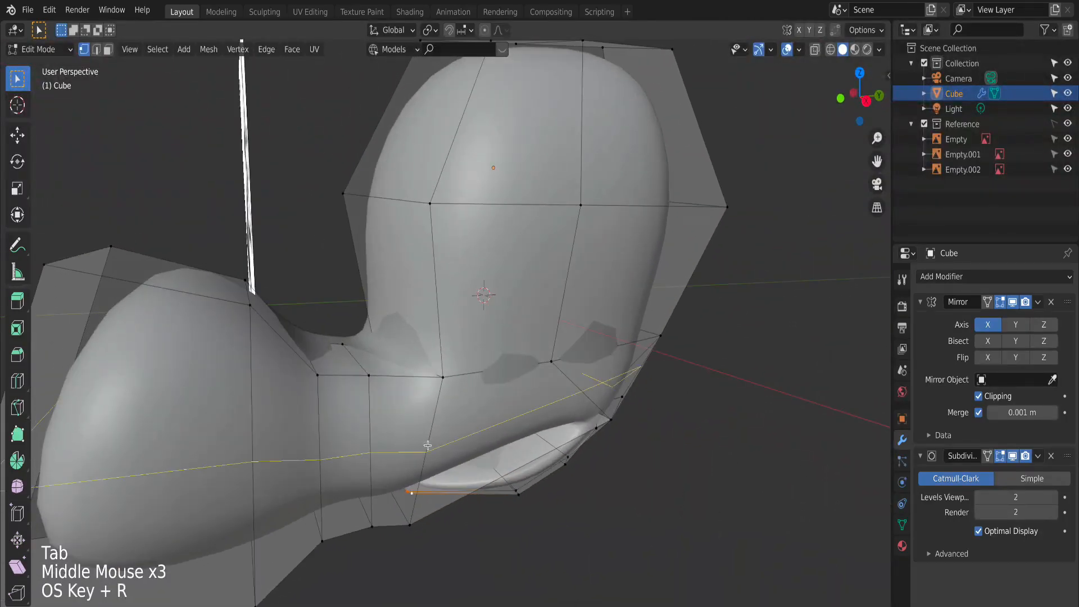
left_click(427, 445)
left_click(427, 445)
Move the outer vertices of the new horizontal loop outward along X to widen the cheek and muzzle, and check the smooth shape.
middle_click_drag(562, 424, 441, 398)
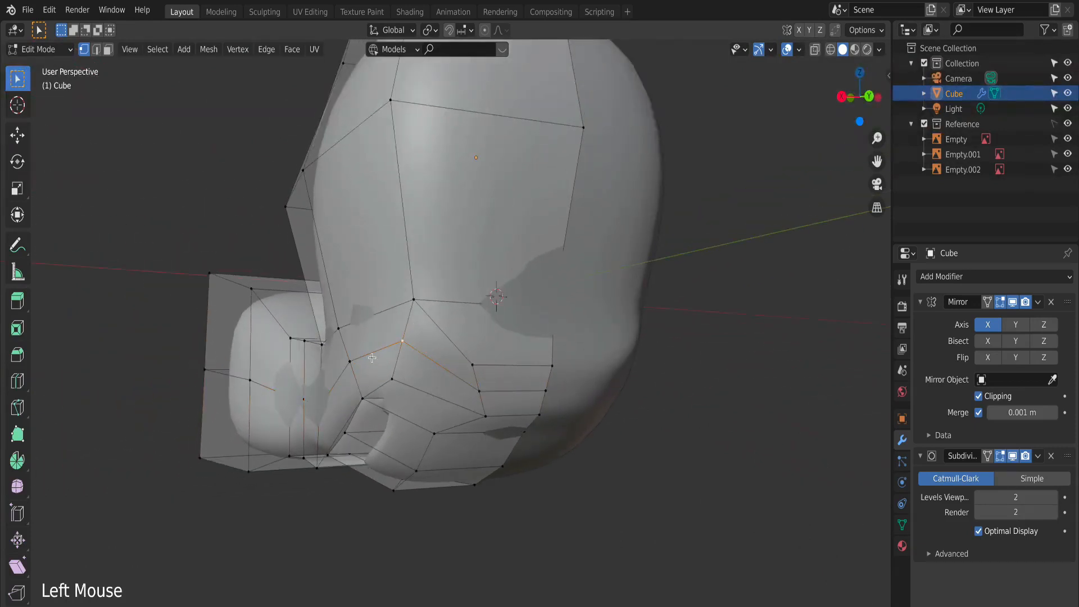
left_click(352, 371, "shift")
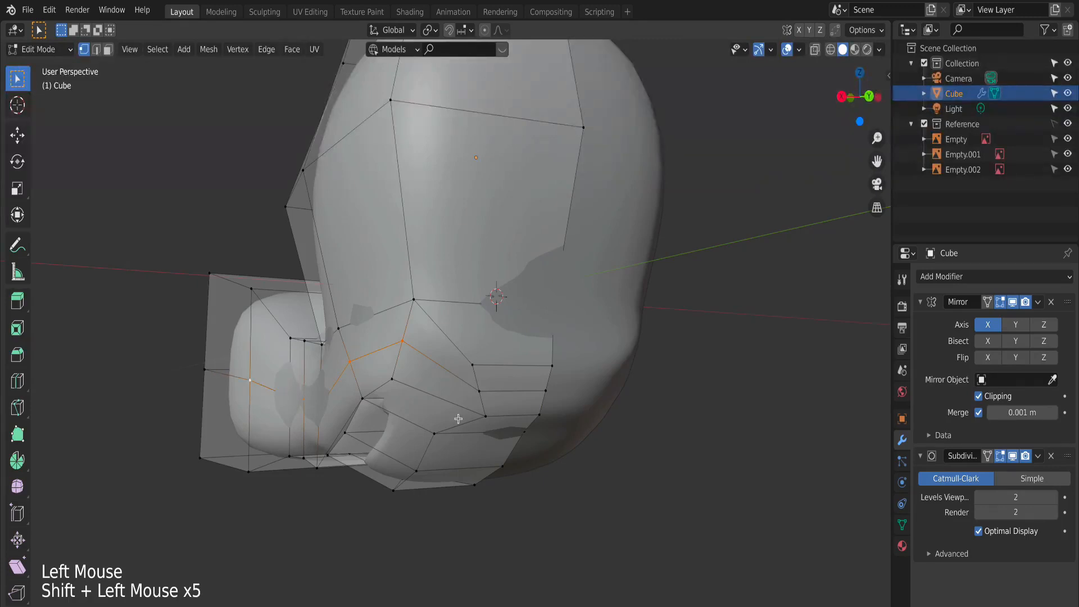
middle_click_drag(458, 418, 447, 421)
key("g")
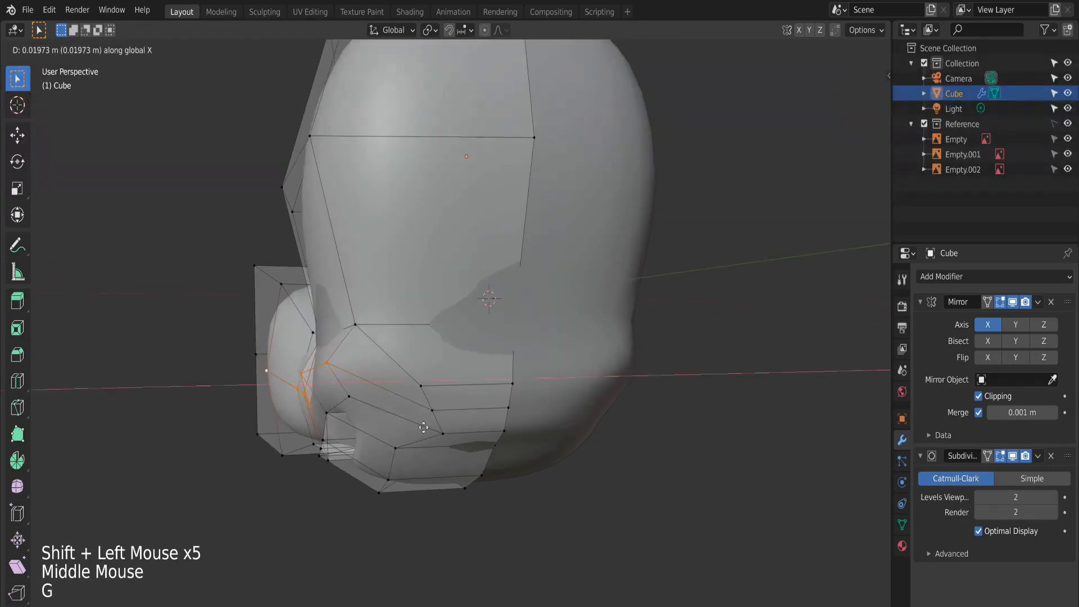
left_click(416, 428)
key("Tab")
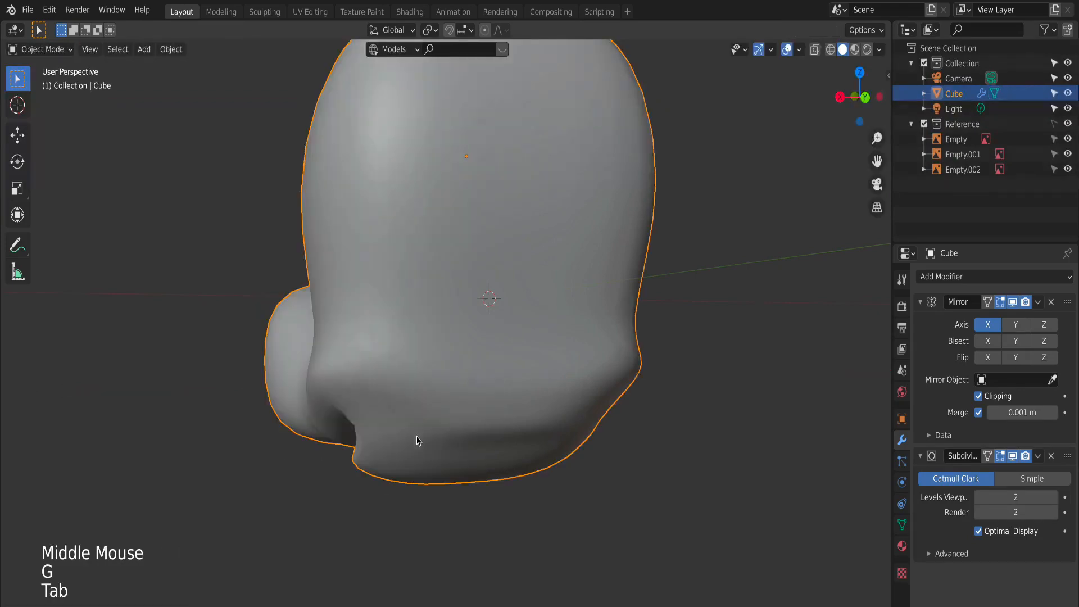
middle_click_drag(414, 436, 545, 408)
Cut a vertical edge loop along the front of the muzzle, placed close to the mirror plane.
key("Tab")
middle_click_drag(477, 285, 604, 427, "shift")
middle_click_drag(501, 433, 570, 472)
key("super+r")
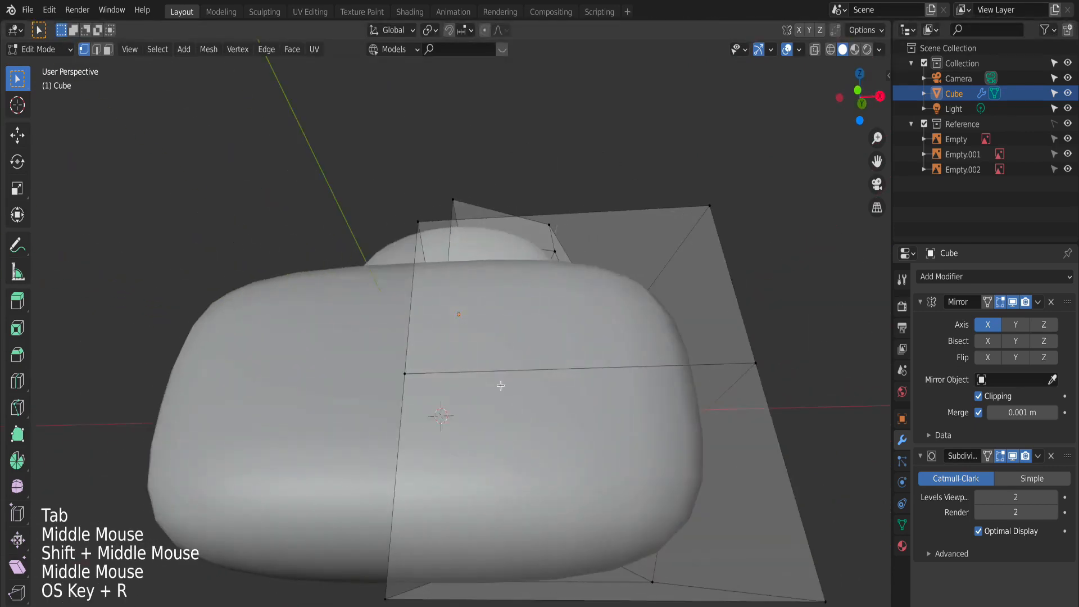
left_click(487, 361)
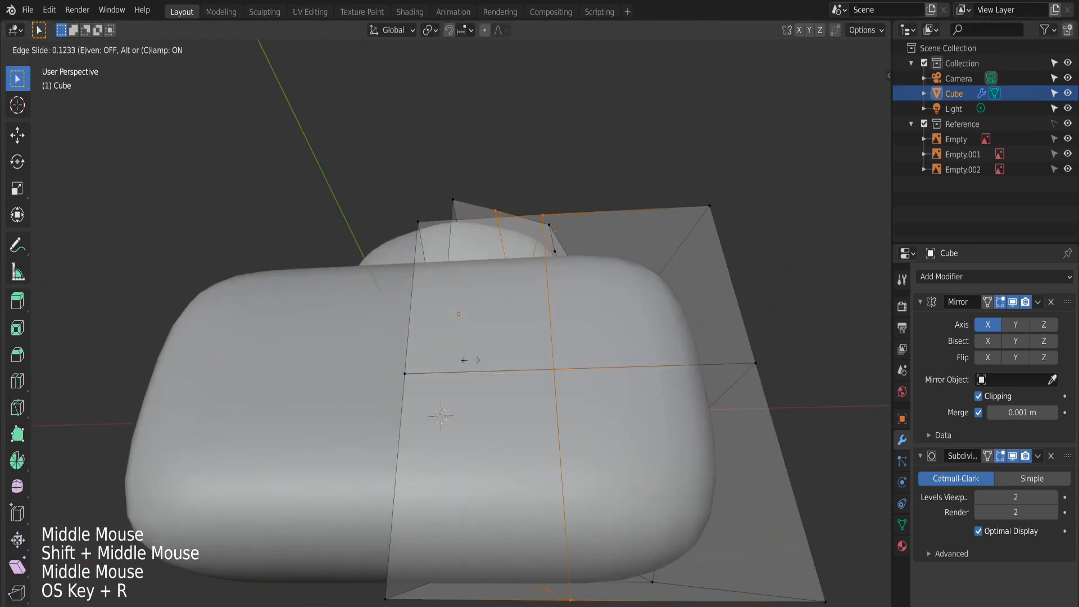
left_click(401, 359)
Flatten the vertical loop by scaling it to 0 along X, and slide it closer to the mirror plane.
key("s")
key("x")
key("0")
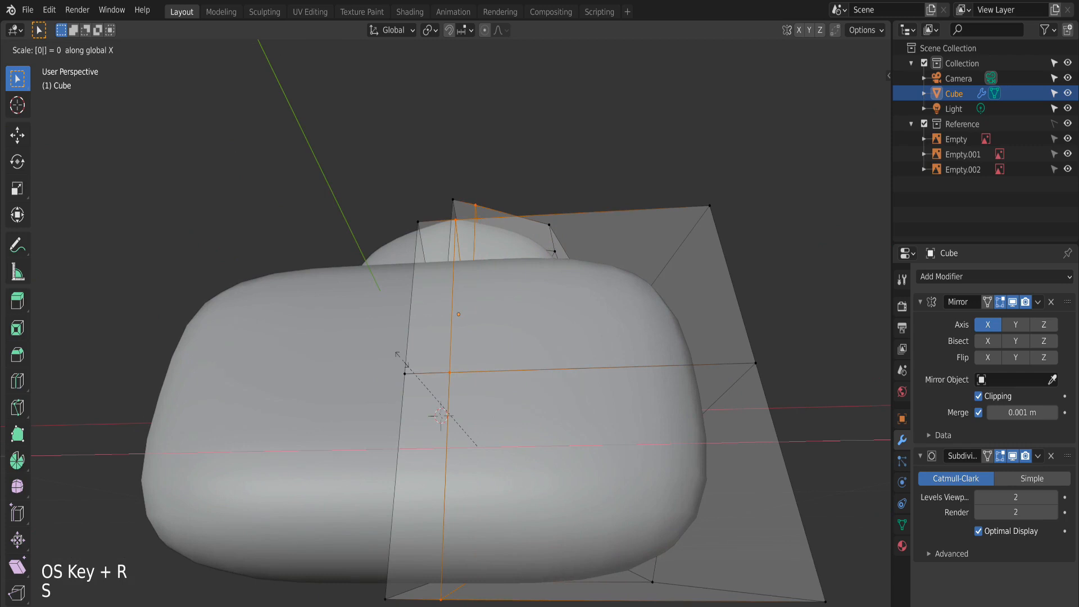
left_click(401, 359)
key("g")
key("g")
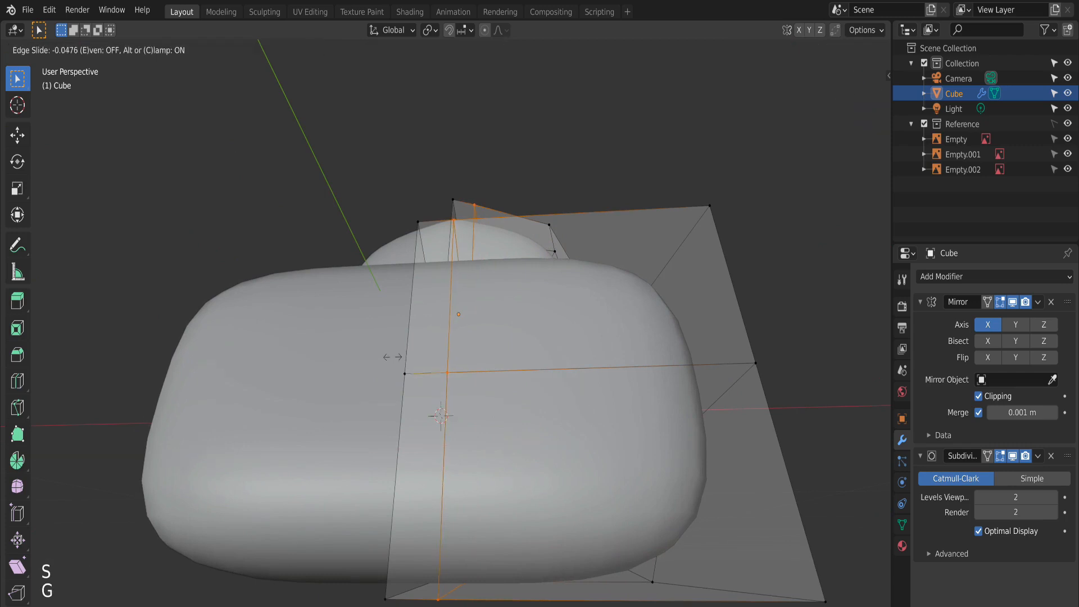
left_click(318, 353)
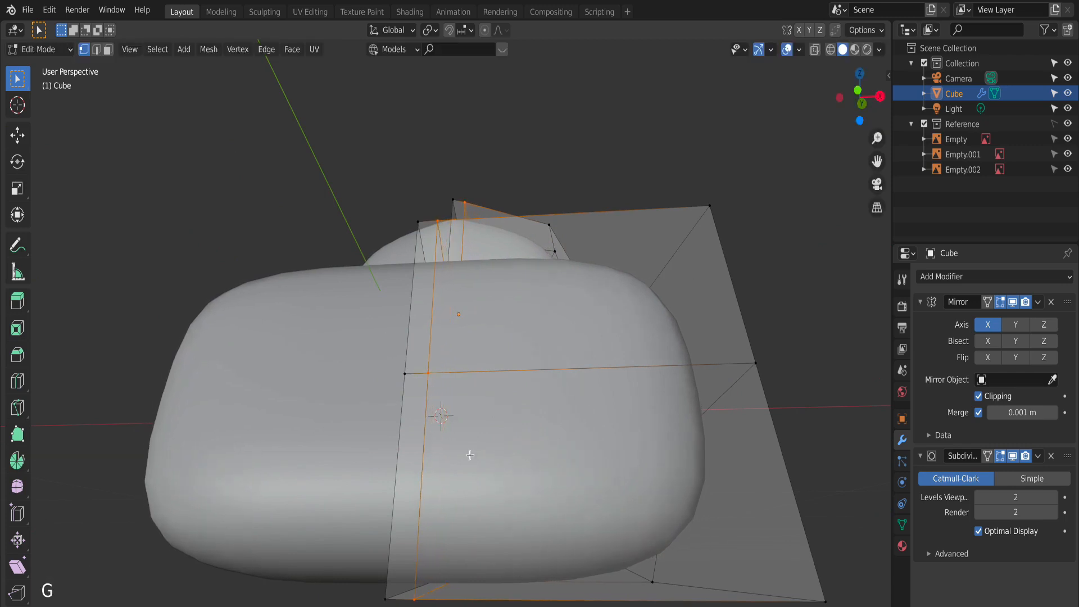
Move the centre-line vertex at the muzzle's lower front corner backward into the muzzle to start a central cleft.
middle_click_drag(470, 455, 504, 436)
left_click(596, 381)
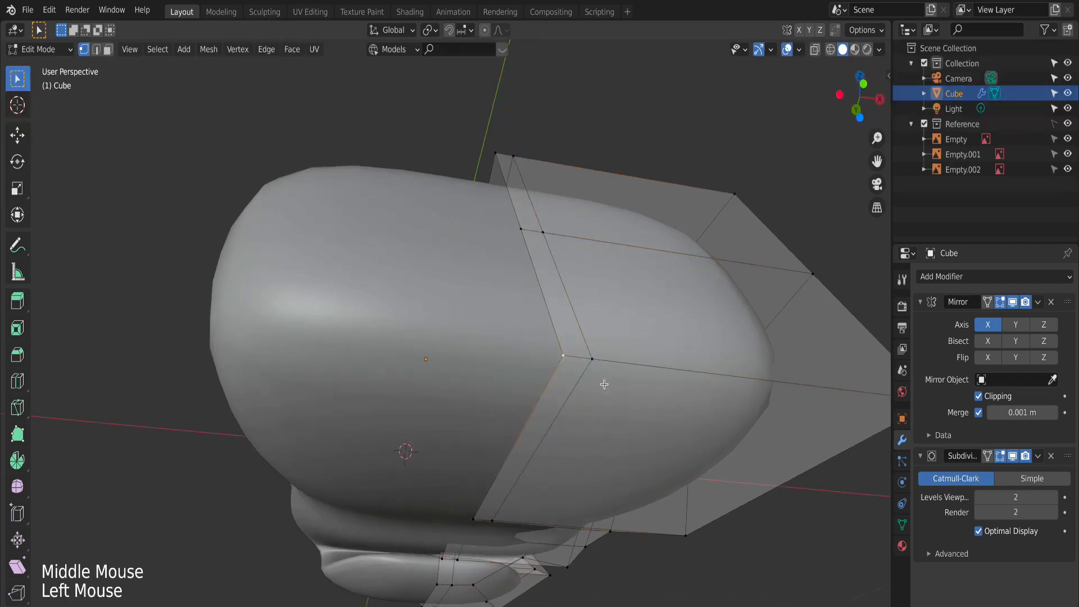
scroll(604, 380, "up", 2)
middle_click_drag(606, 379, 669, 372)
scroll(715, 370, "down", 1)
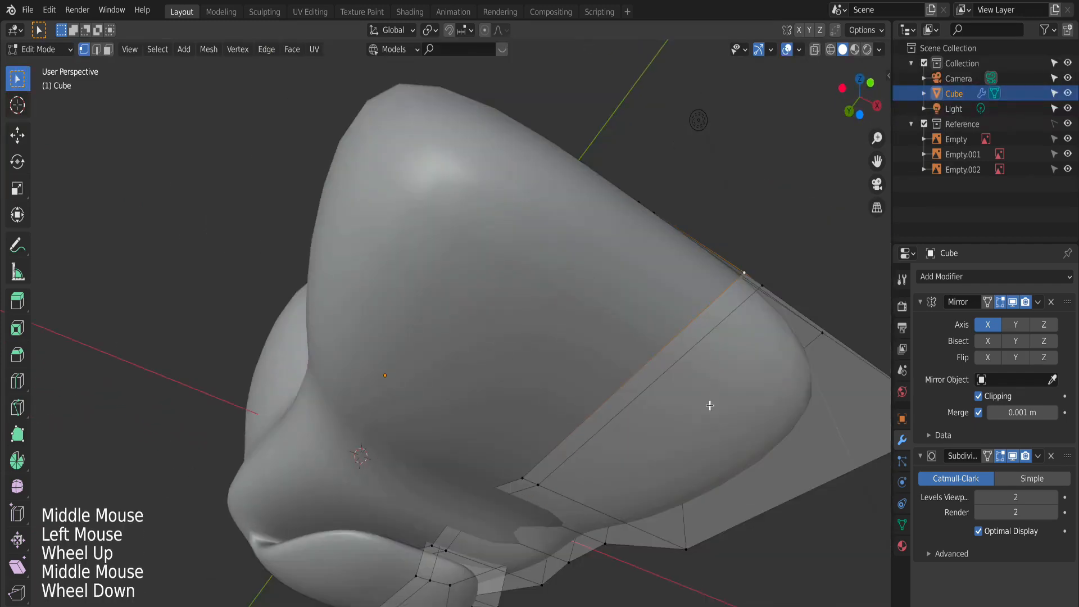
key("g")
left_click(597, 414)
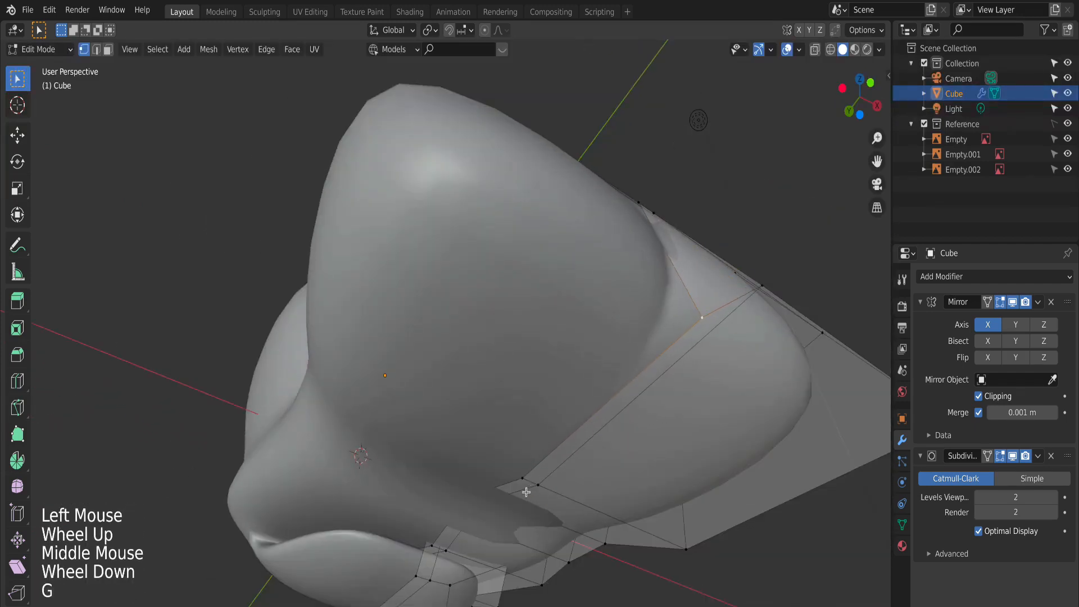
Raise the rear centre-line vertex of the muzzle's underside along Z to continue the cleft.
left_click(522, 477)
key("g")
key("z")
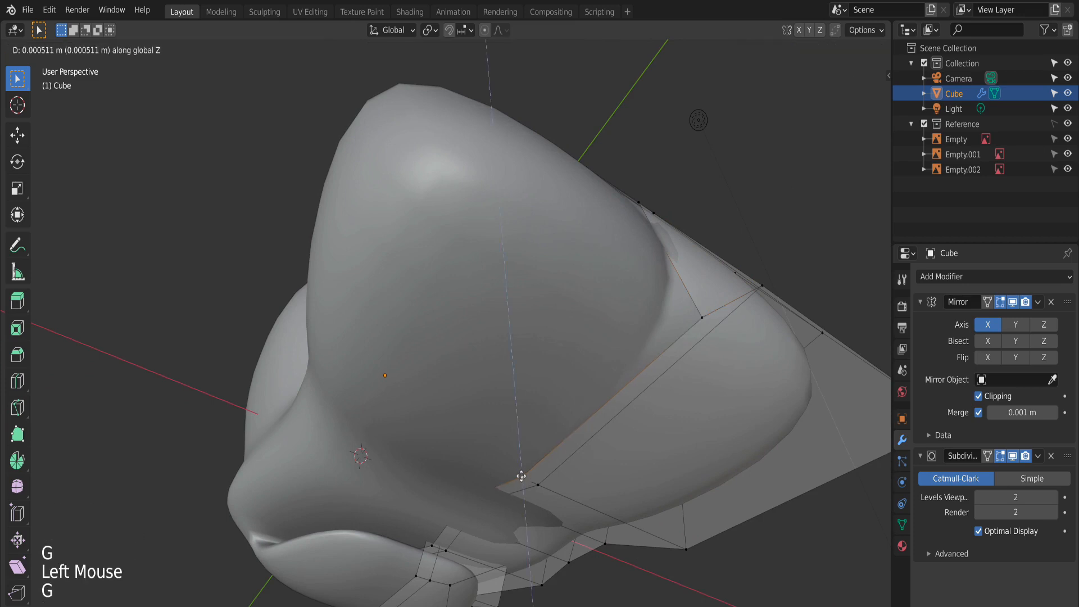
left_click(528, 442)
Examine the muzzle's central cleft and the overall head shape from several angles, with X-ray on and off.
middle_click_drag(676, 377, 648, 358)
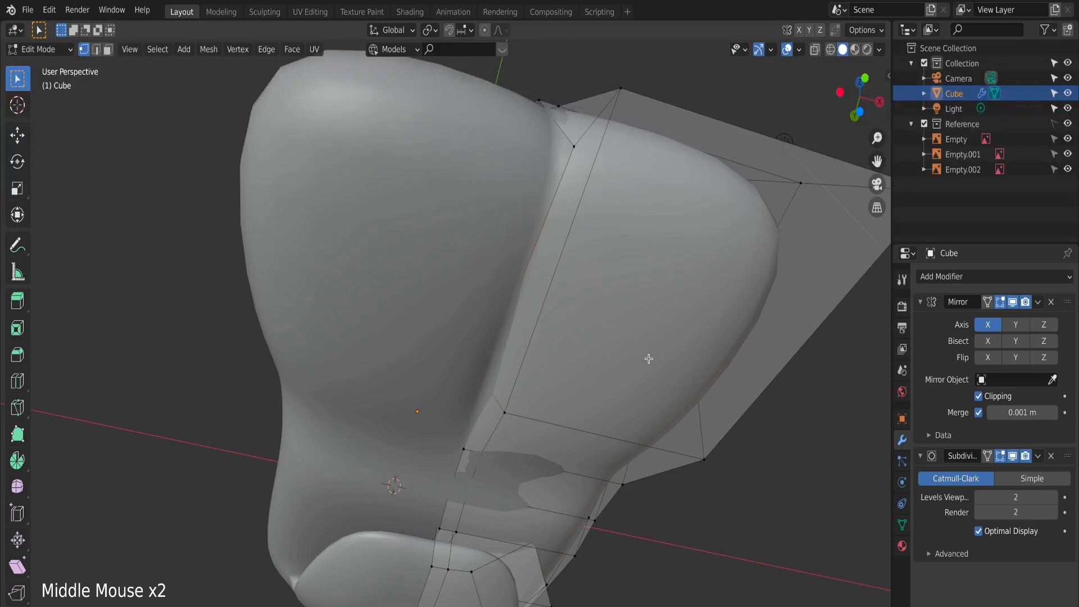
key("alt+super+z")
key("alt+z")
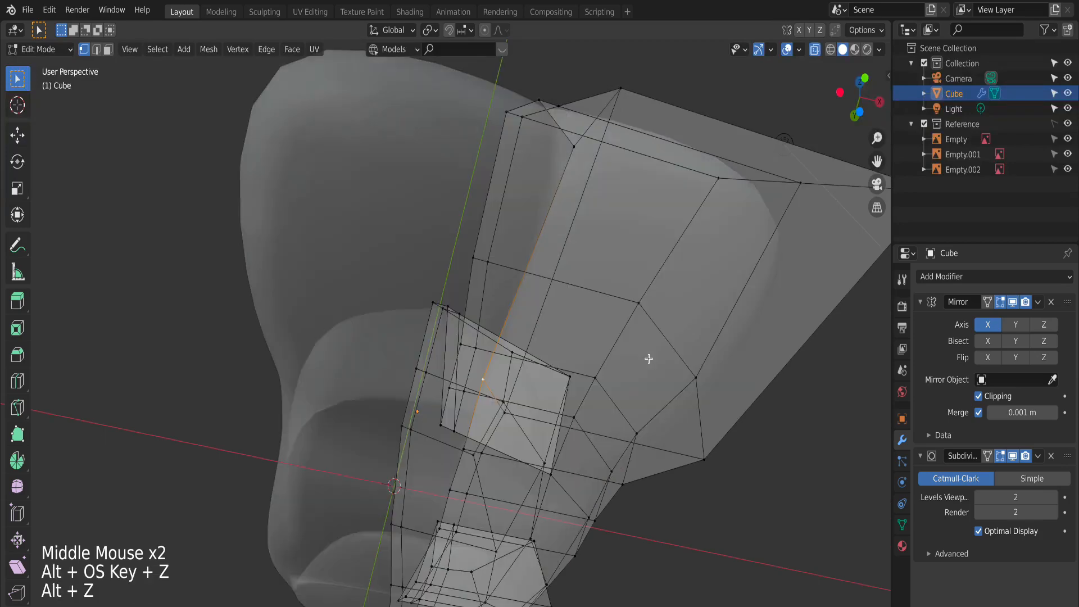
middle_click_drag(564, 370, 364, 441)
key("alt+z")
key("Tab")
scroll(592, 349, "down", 1)
key("Tab")
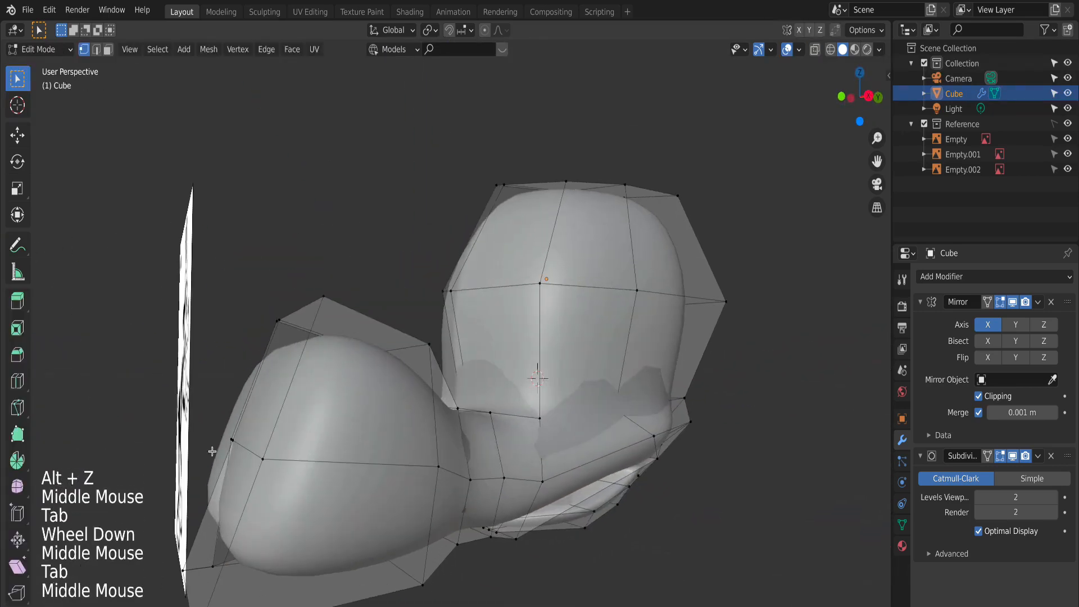
Move the mid-height vertices on the front of the muzzle forward along Y and compare the profile with the side reference.
left_click_drag(167, 425, 293, 485)
middle_click_drag(293, 486, 276, 472)
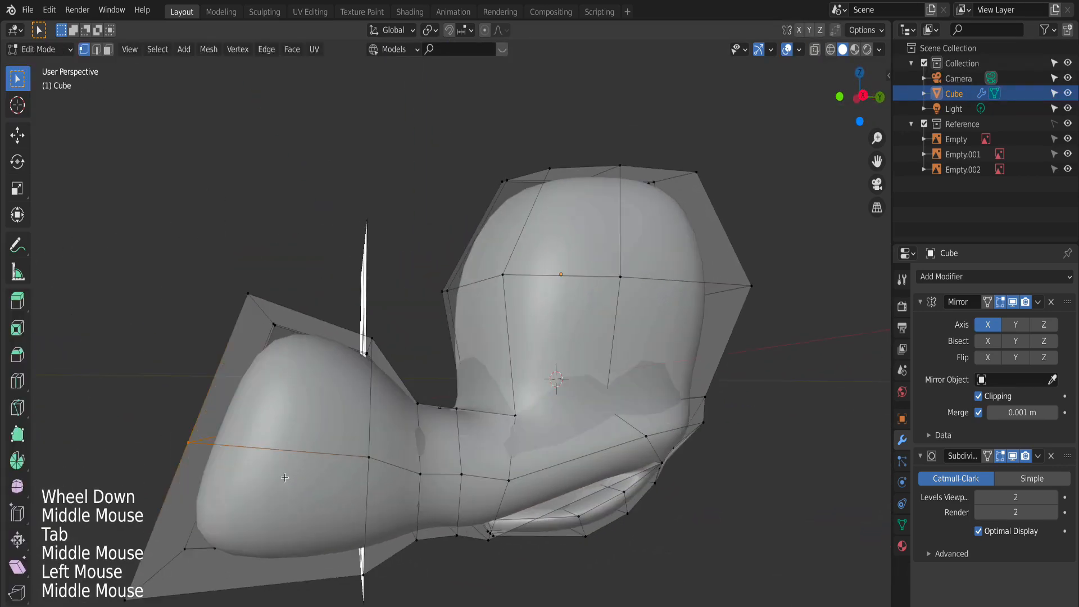
key("g")
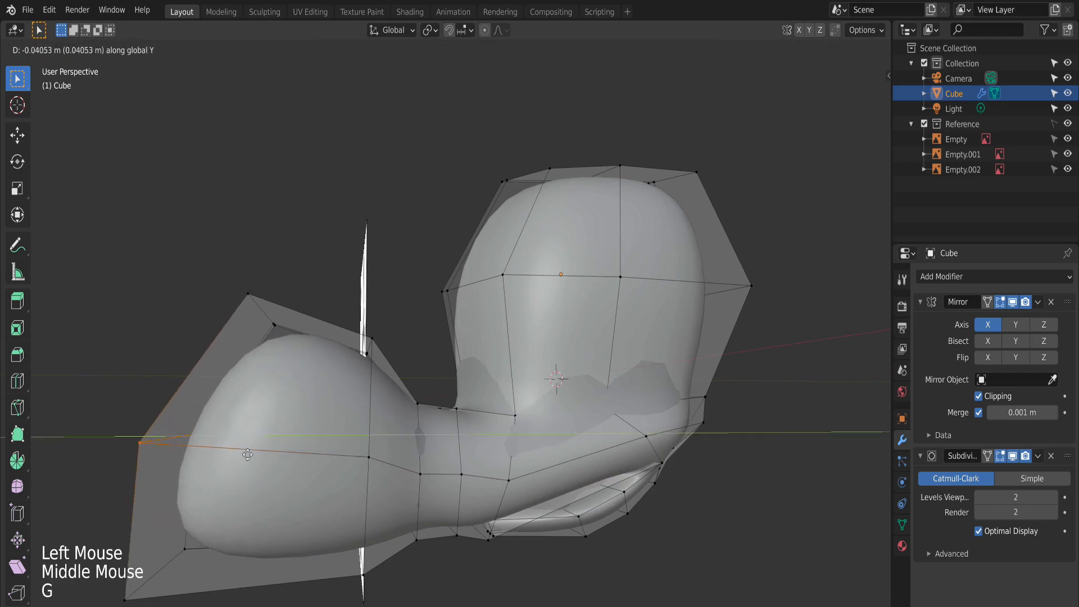
left_click(271, 470)
key("KP_1")
key("KP_3")
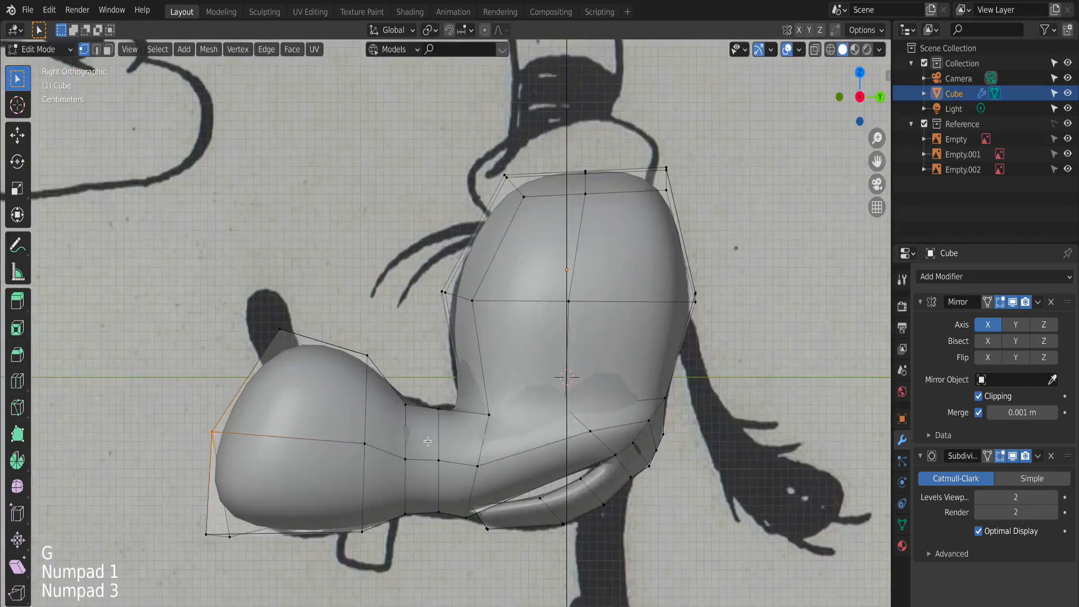
middle_click_drag(447, 434, 469, 465, "shift")
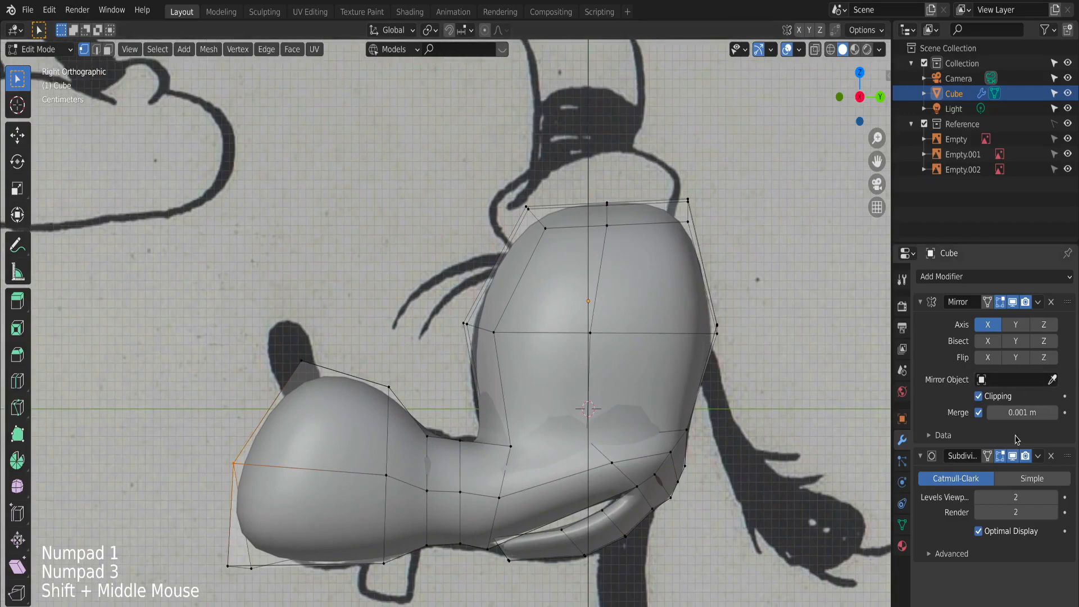
Display the edit cage on the subdivided surface and move the muzzle's upper front outer vertex inward along X.
left_click(987, 456)
middle_click_drag(437, 500, 543, 510)
scroll(449, 509, "down", 2)
left_click(545, 506)
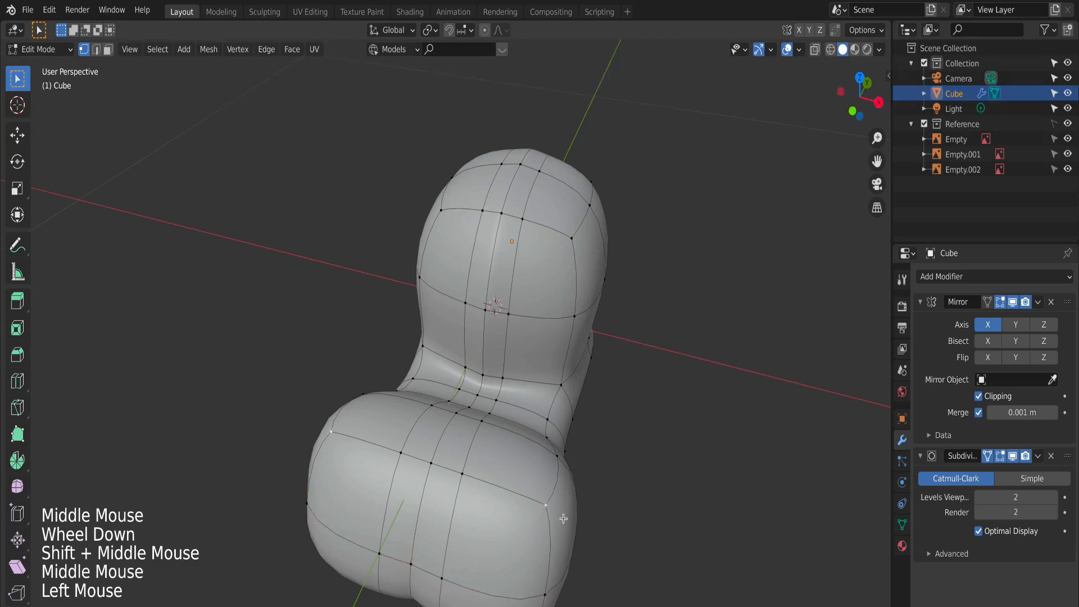
key("g")
key("x")
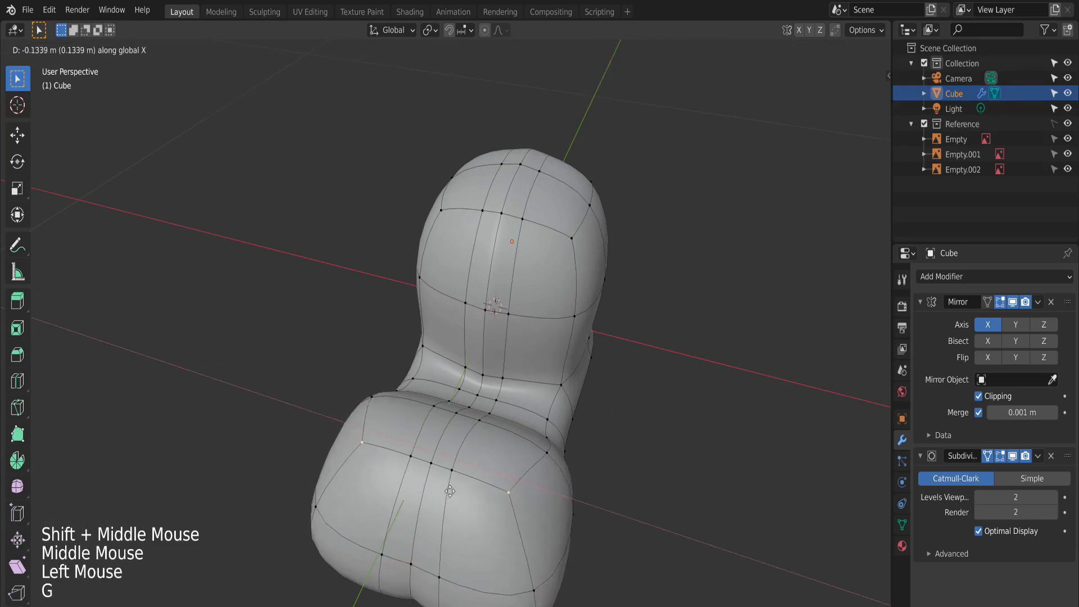
Try pulling the muzzle's upper rear outer vertex inward along X, inspect the shape, and undo that move.
left_click(553, 464)
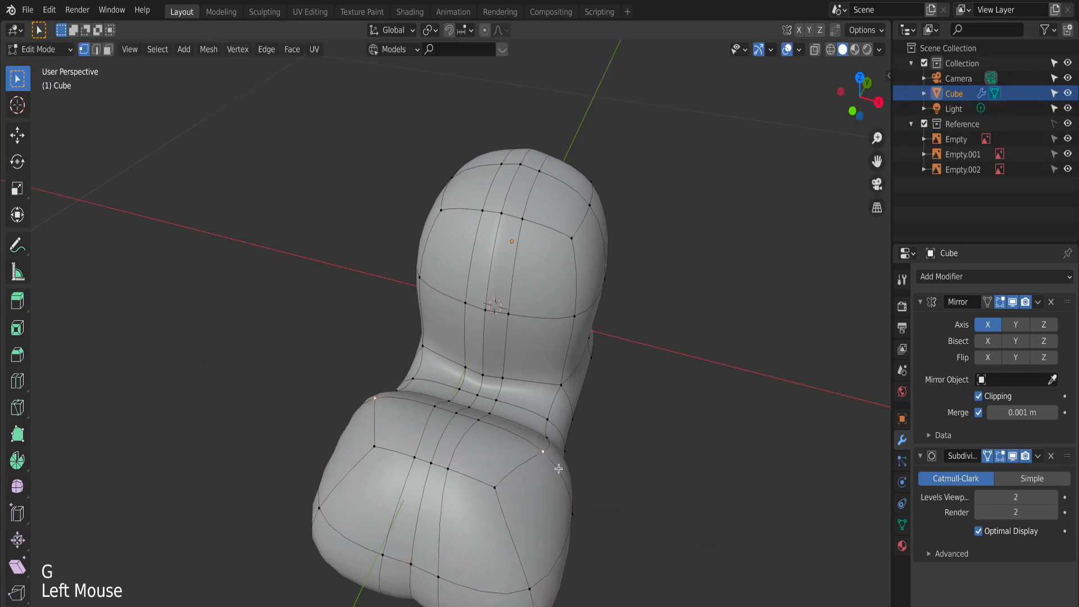
key("g")
key("x")
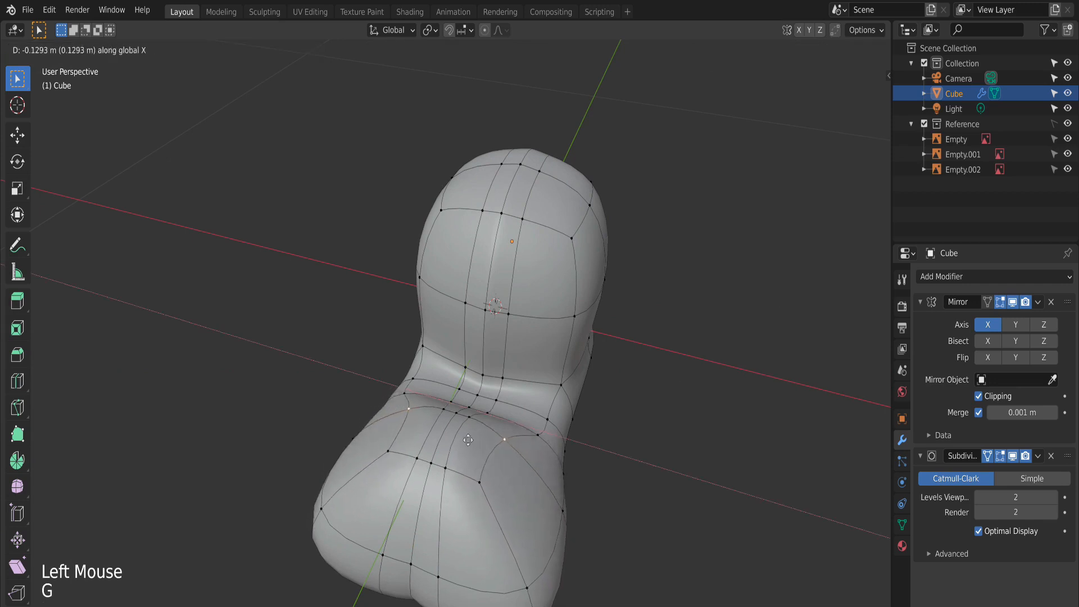
left_click(470, 440)
key("Tab")
middle_click_drag(534, 474, 558, 470)
key("Tab")
key("super+z")
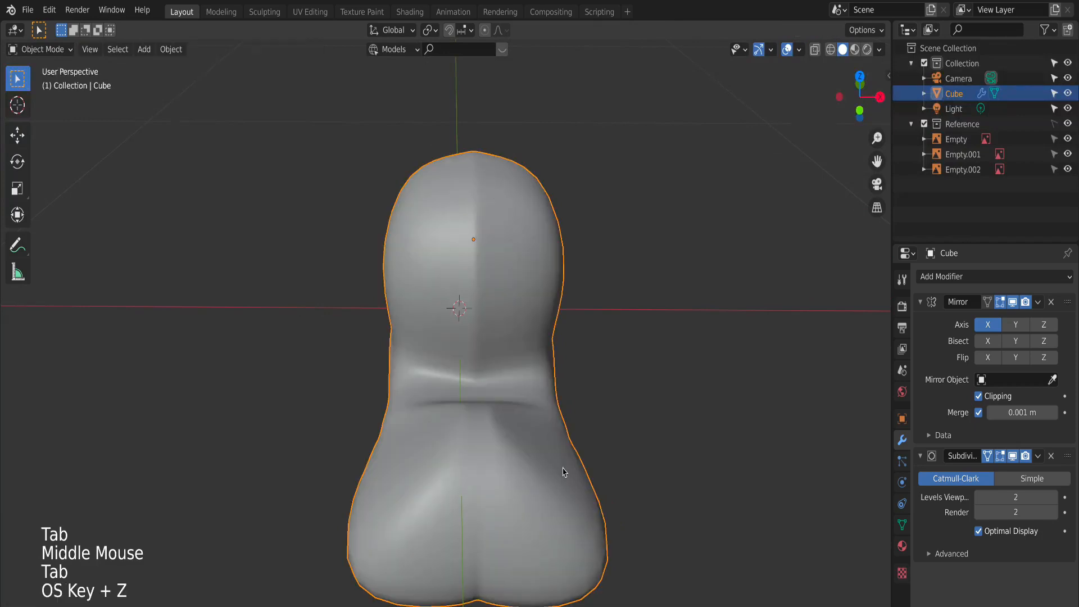
key("super+z")
key("super+z")
key("super+z")
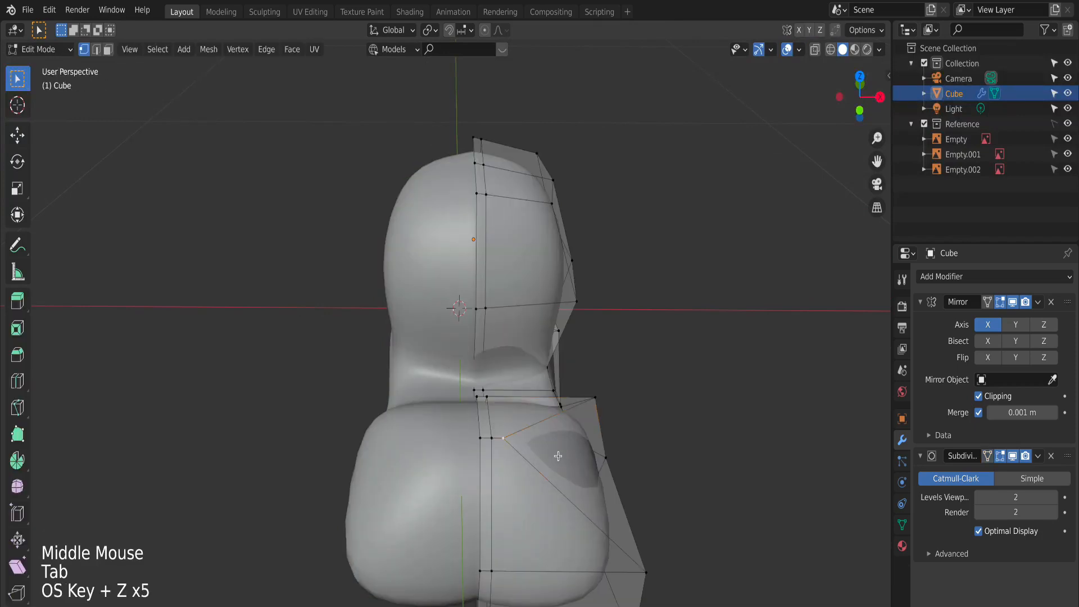
Try to dissolve the edges of the centre-line loop and inspect the head in Object Mode.
middle_click_drag(558, 455, 523, 448)
left_click(458, 449, "alt")
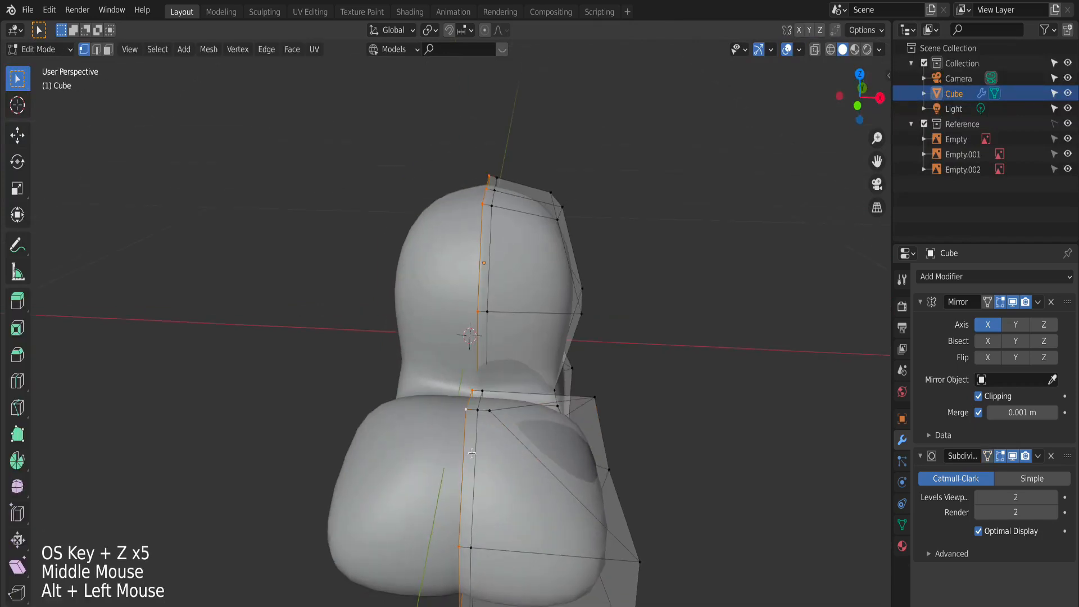
key("x")
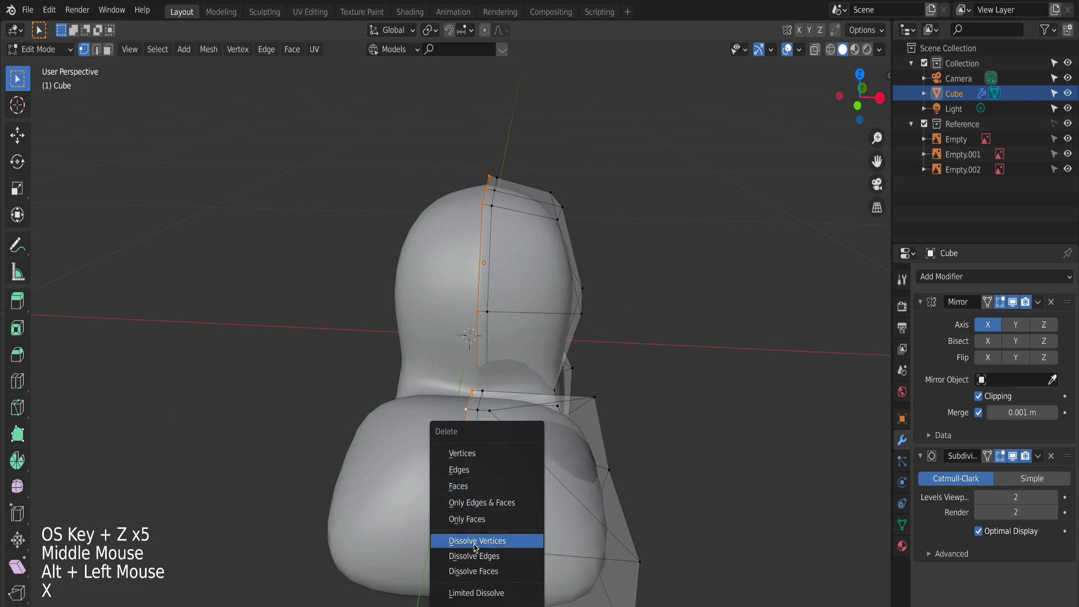
left_click(476, 556)
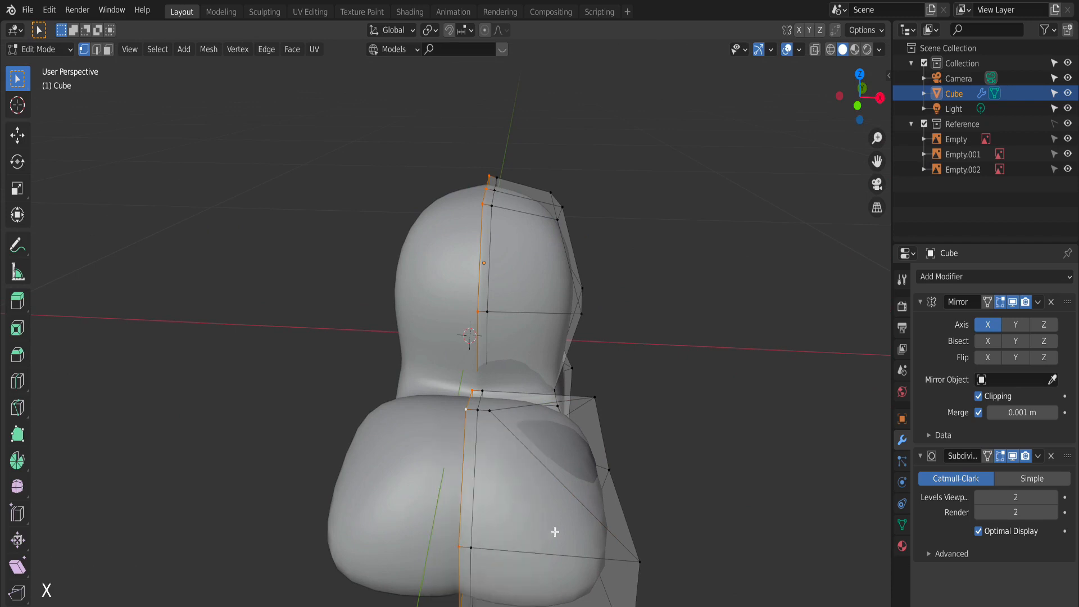
key("Tab")
middle_click_drag(648, 520, 486, 496)
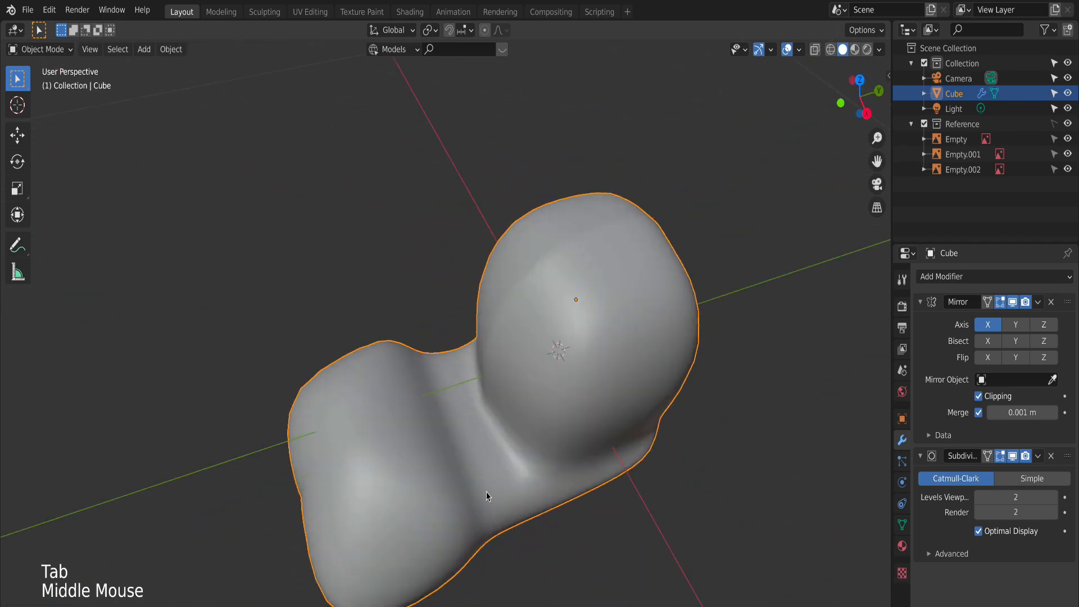
mouse_move(410, 390)
middle_mouse_down()
mouse_move(621, 559)
mouse_move(474, 446)
mouse_move(463, 398)
mouse_move(456, 442)
mouse_move(525, 558)
mouse_move(602, 458)
mouse_move(589, 461)
middle_mouse_up()
Slide the vertical edge loop beside the mirror plane outward, away from the centre line.
key("Tab")
left_click(525, 425, "alt")
middle_click_drag(548, 432, 505, 382)
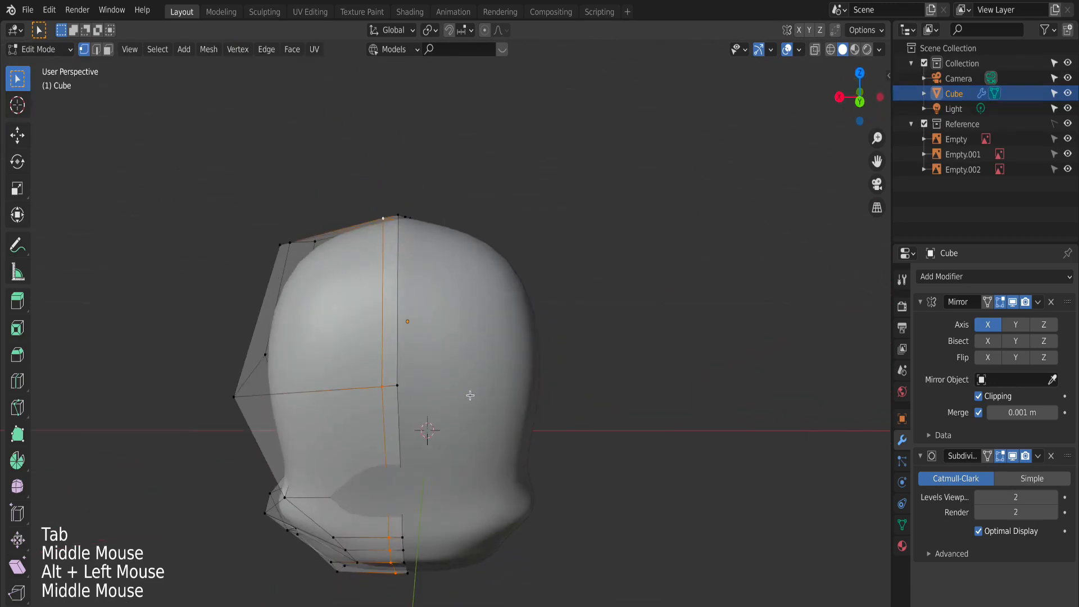
key("s")
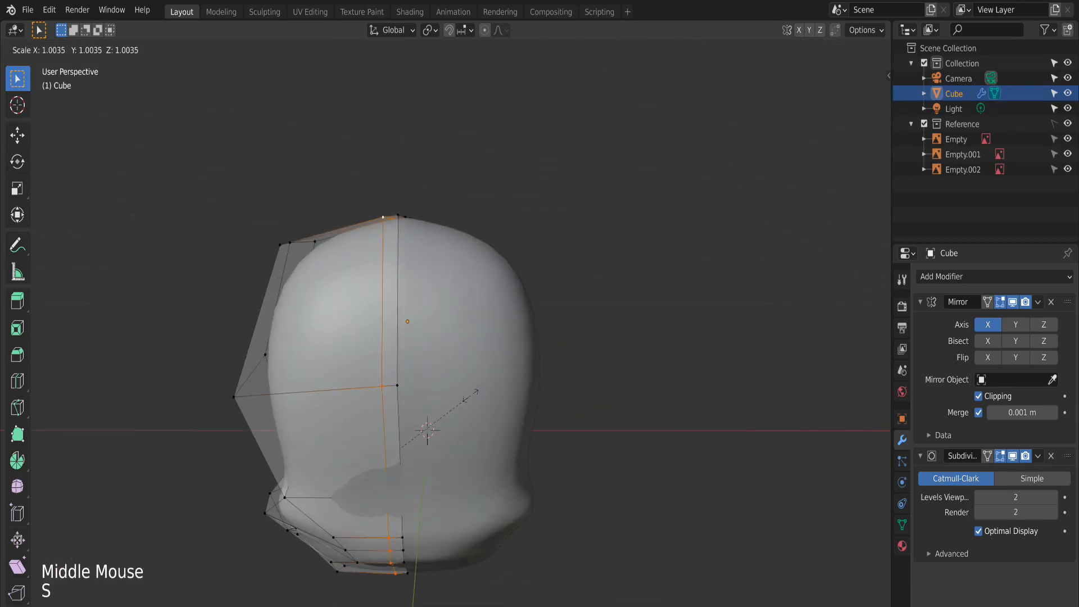
key("Tab")
middle_click_drag(469, 397, 516, 380)
key("Tab")
key("super+z")
key("super+z")
key("g")
key("g")
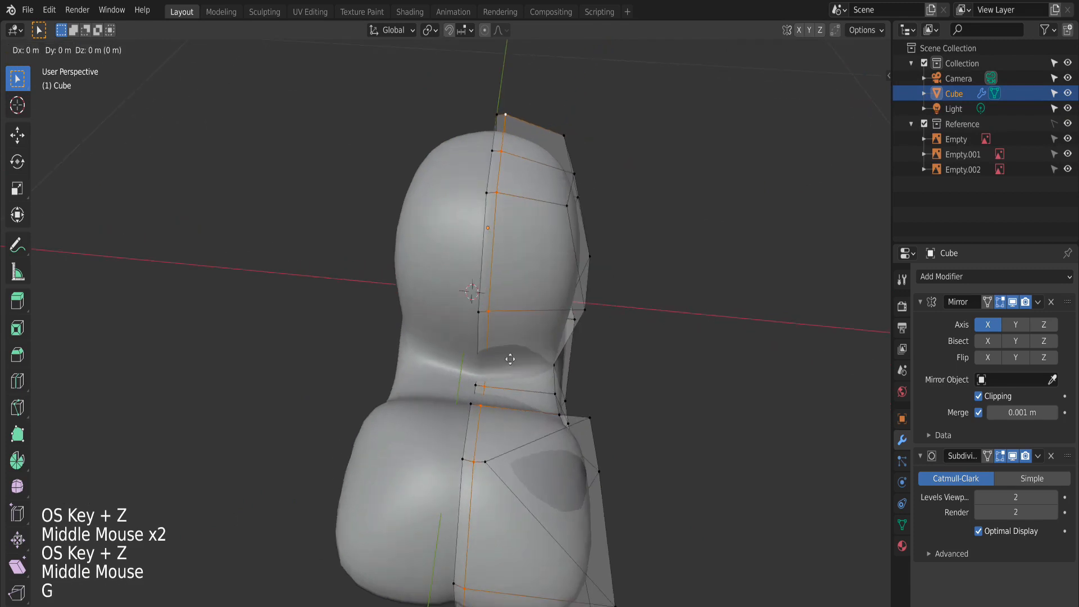
left_click(521, 360)
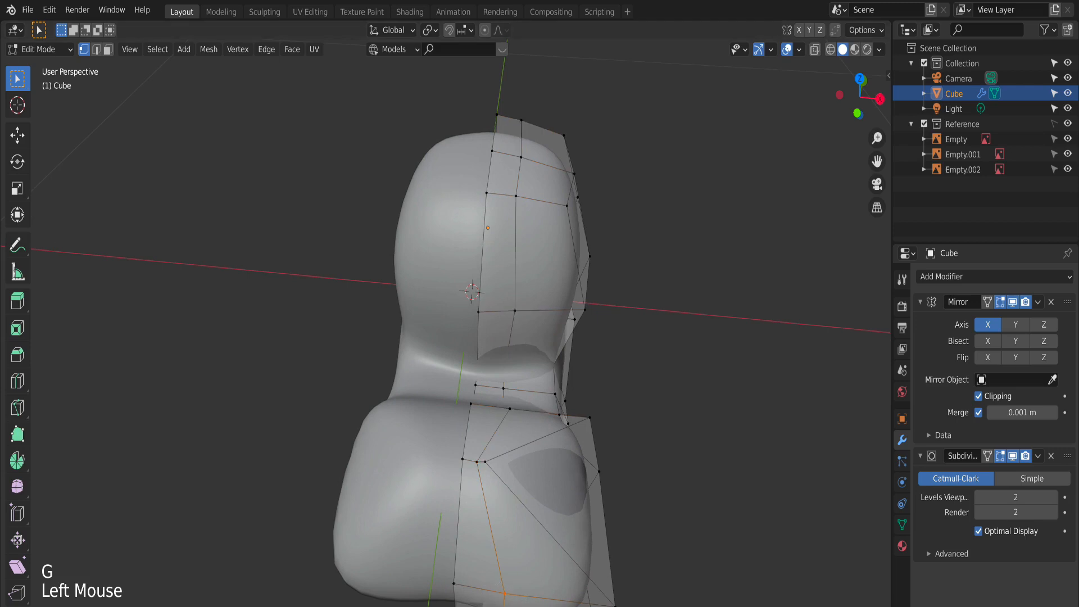
Move the loop's two vertices on the muzzle's lower front back toward the centre by about 0.04 m along X.
middle_click_drag(566, 388, 506, 399)
key("KP_0")
scroll(482, 394, "up", 7)
scroll(481, 403, "up", 5)
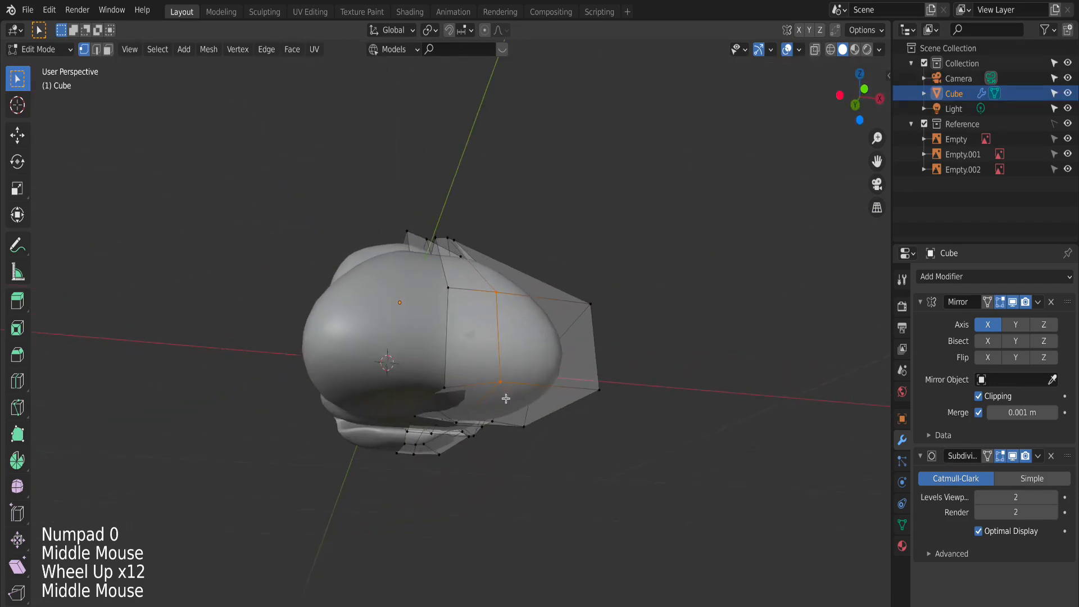
key("g")
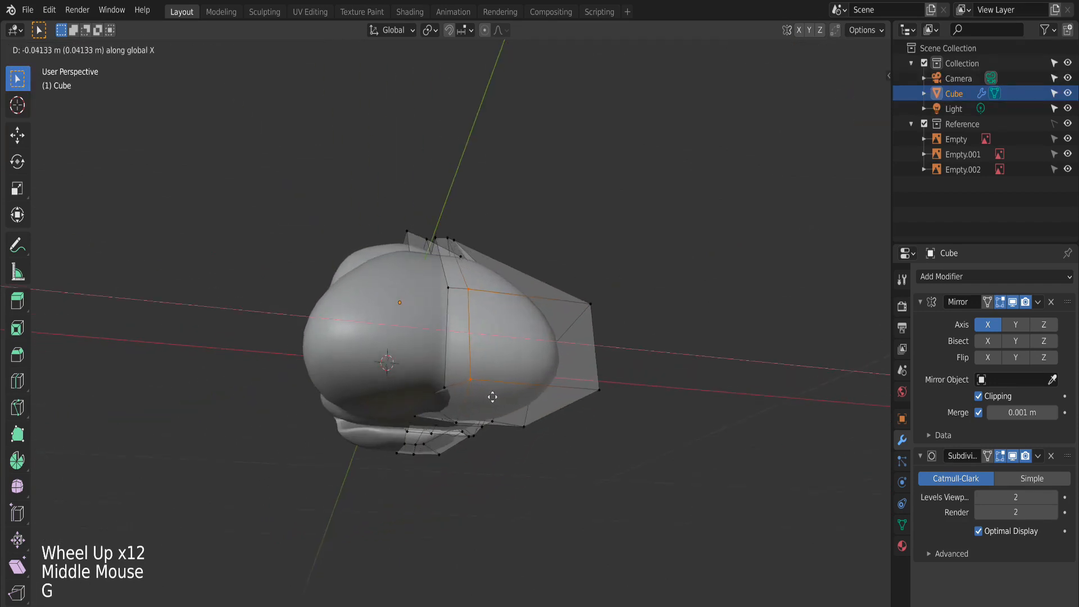
left_click(493, 397)
middle_click_drag(491, 397, 548, 408)
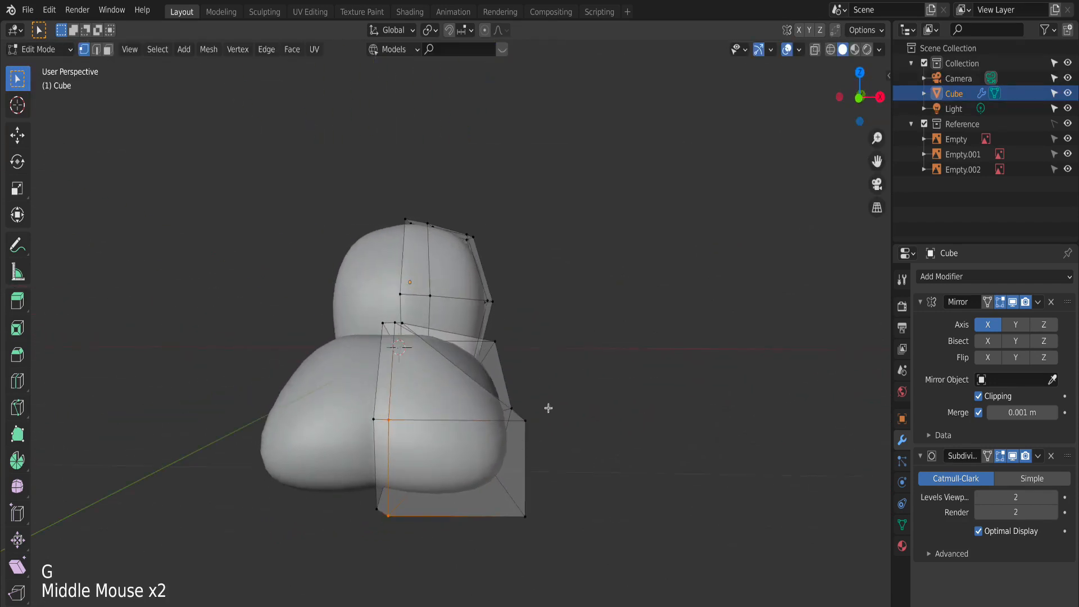
Raise the outer mid-height vertex on the front of the muzzle along Z.
left_click_drag(516, 408, 536, 441)
key("g")
key("z")
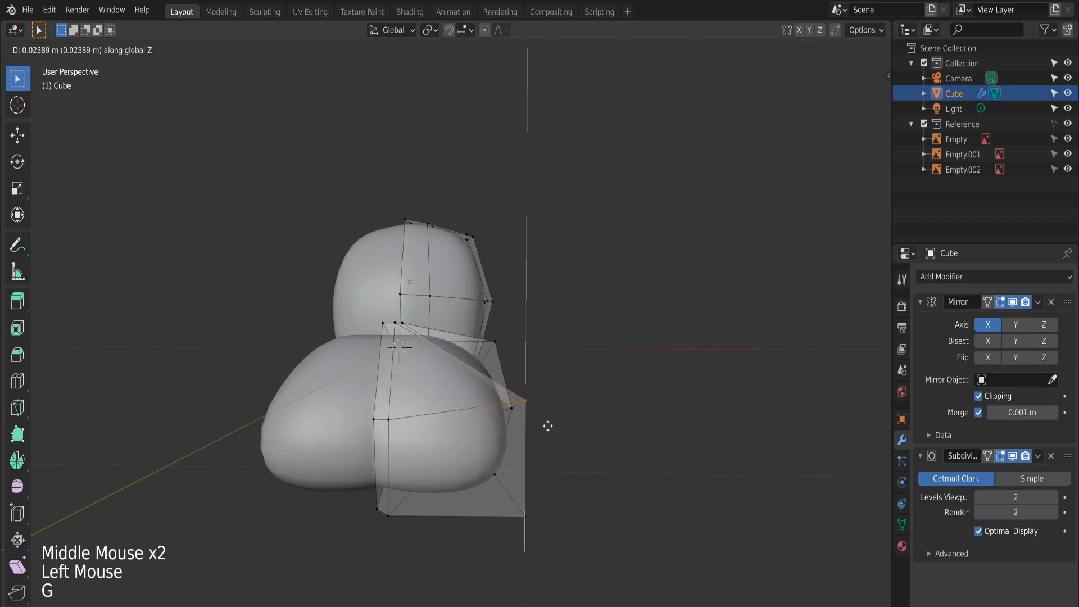
left_click(549, 417)
Compare the muzzle's profile with the side reference and examine the smoothed head from above in Object Mode.
middle_click_drag(550, 416, 460, 476)
middle_click_drag(335, 456, 351, 427)
key("KP_3")
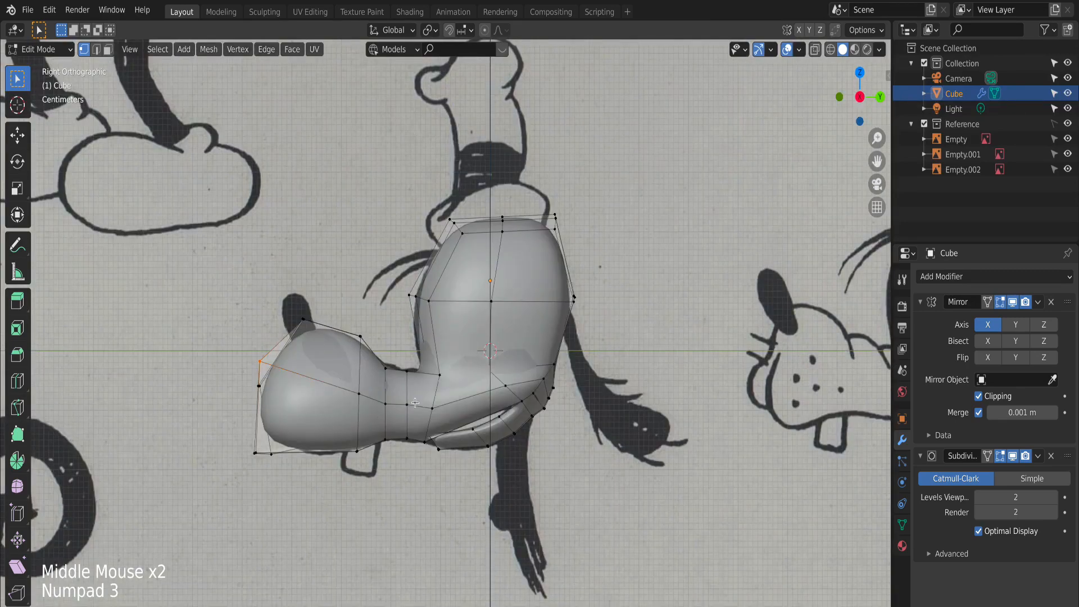
scroll(415, 402, "up", 2)
key("Tab")
scroll(448, 434, "down", 3)
middle_click_drag(448, 433, 395, 521)
scroll(507, 506, "up", 3)
Try to pull the muzzle's rear outer corner vertices inward along X.
key("Tab")
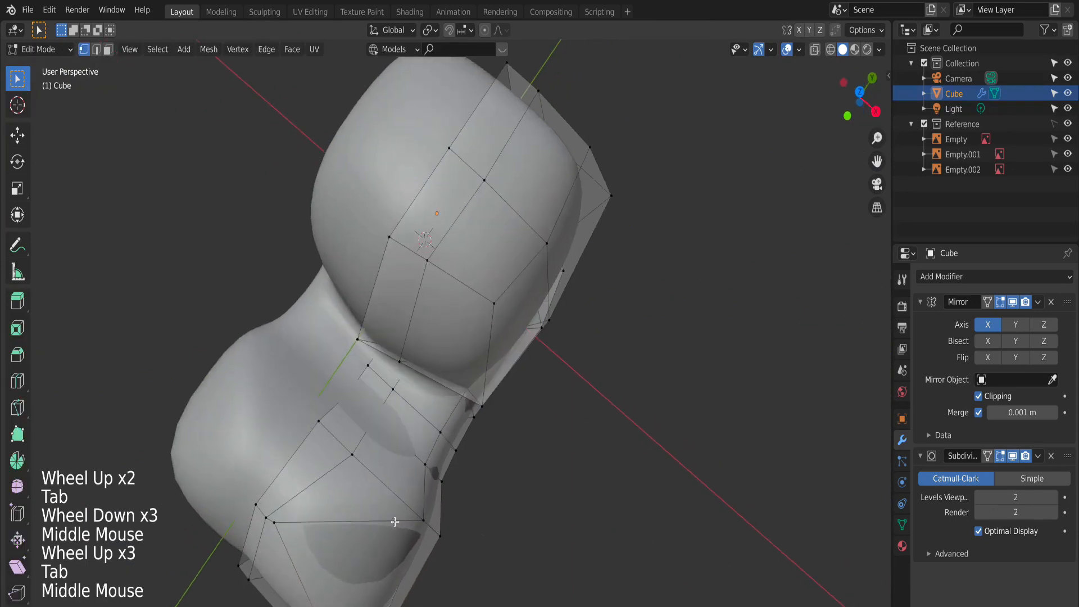
left_click(424, 520)
key("alt+z")
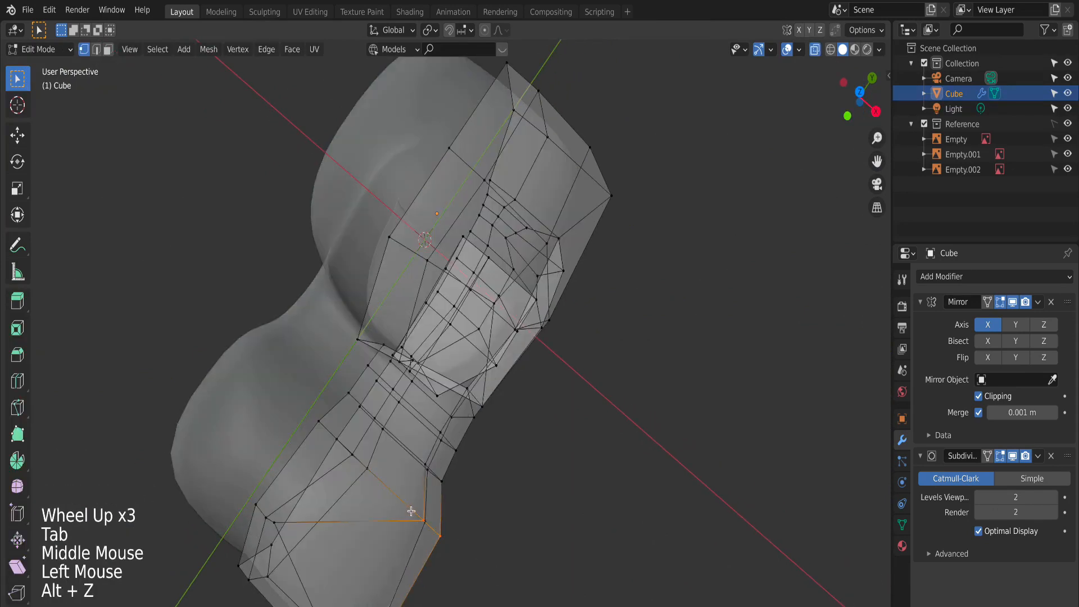
left_click(495, 579)
key("alt+z")
key("g")
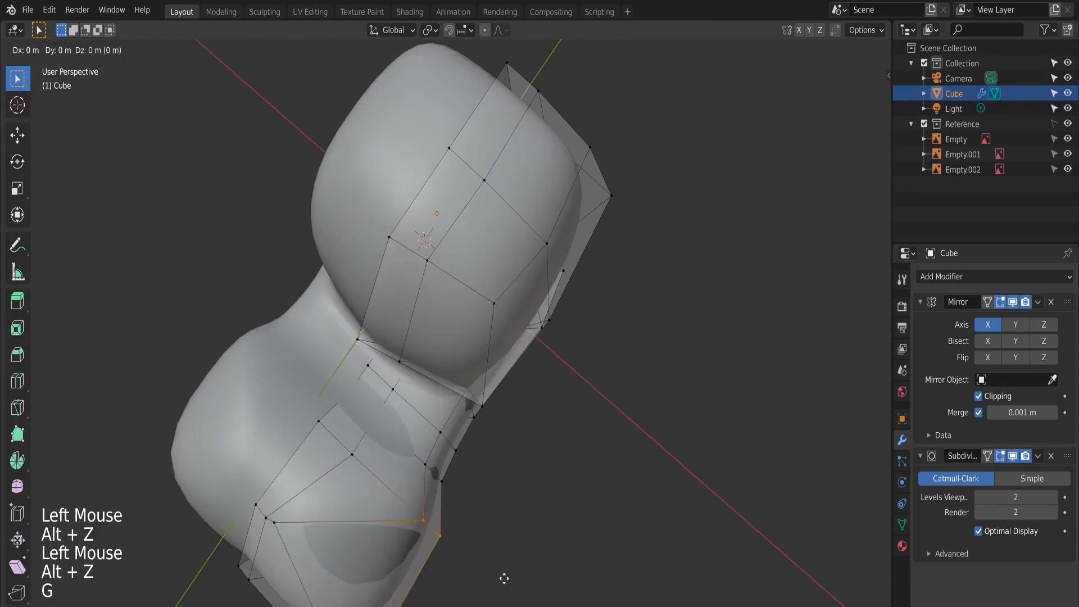
key("x")
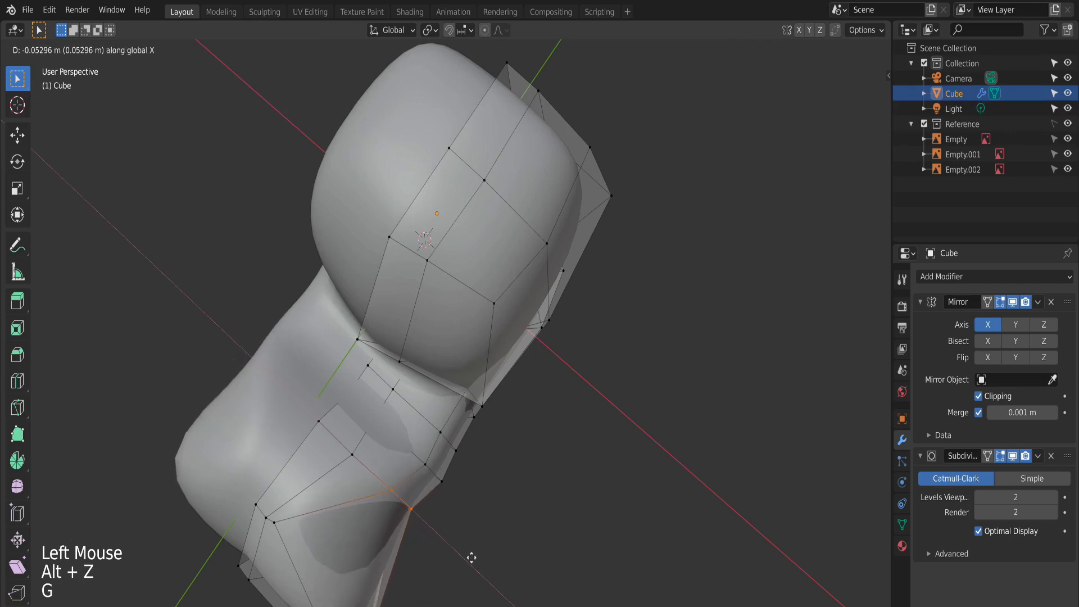
key("Escape")
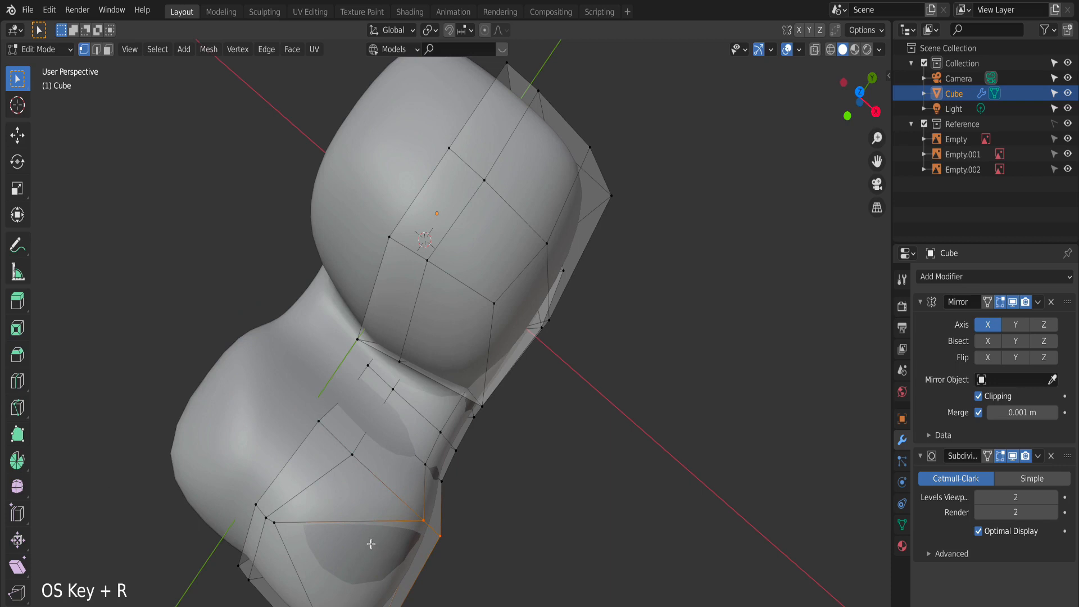
Add an edge loop around the muzzle midway between its front and rear, and move the loop's outer side vertices outward along X.
left_click(360, 523)
right_click(360, 523)
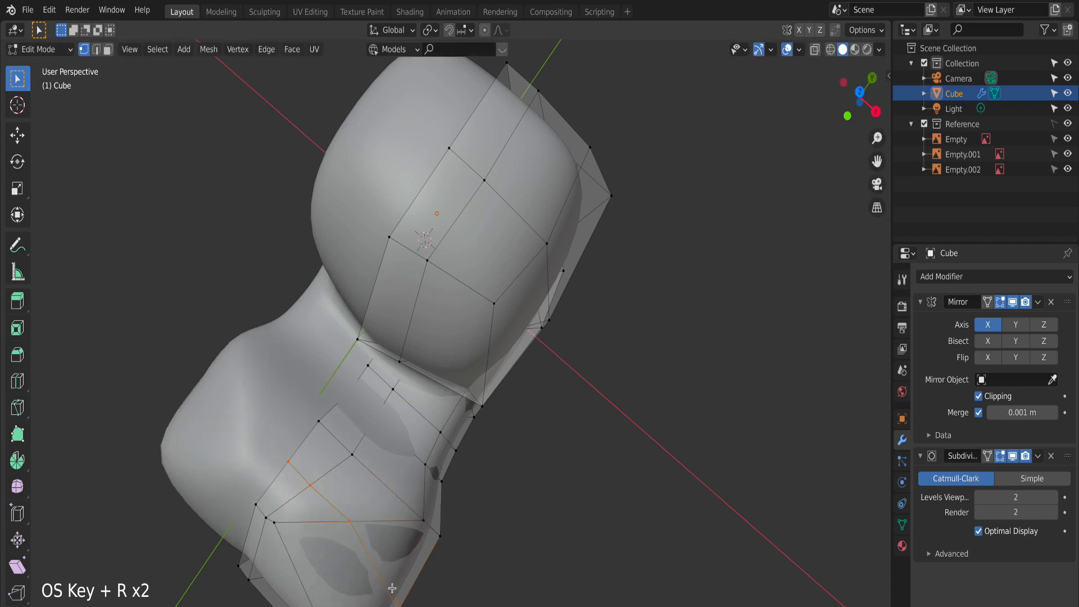
left_click_drag(369, 571, 412, 605)
key("alt+z")
left_click(388, 578)
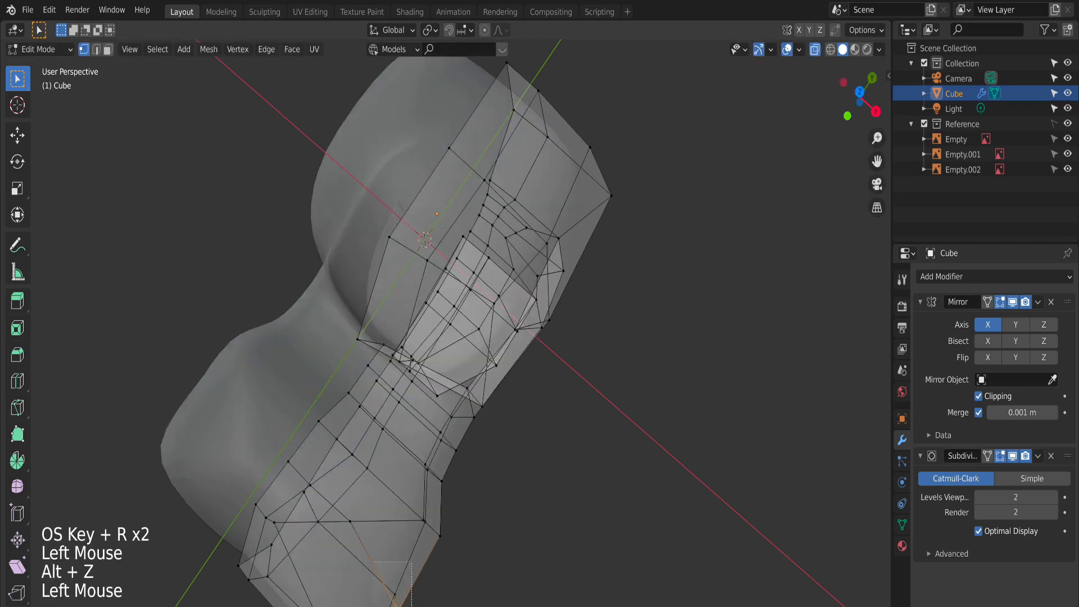
key("alt+z")
key("g")
key("x")
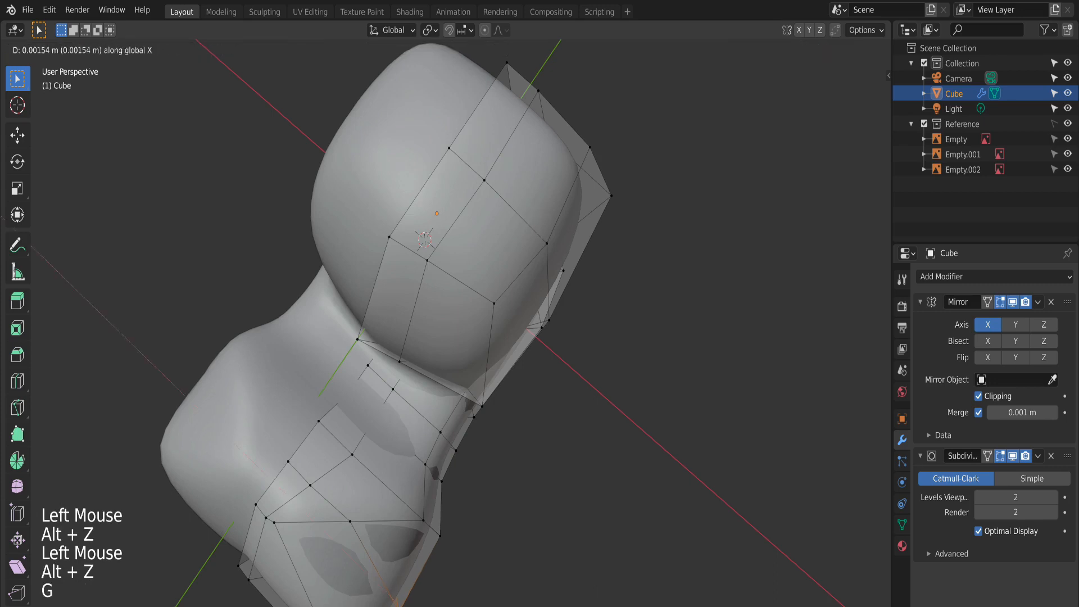
left_click(395, 584)
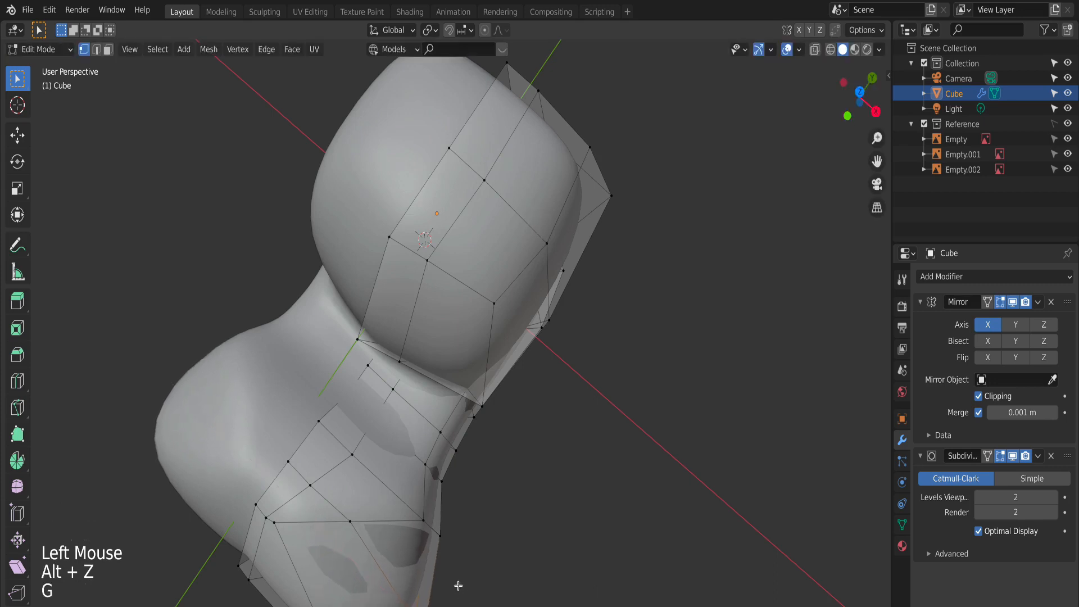
Pull the outer side vertices at the rear of the muzzle's bulge inward along X.
left_click_drag(416, 507, 486, 587)
key("alt+z")
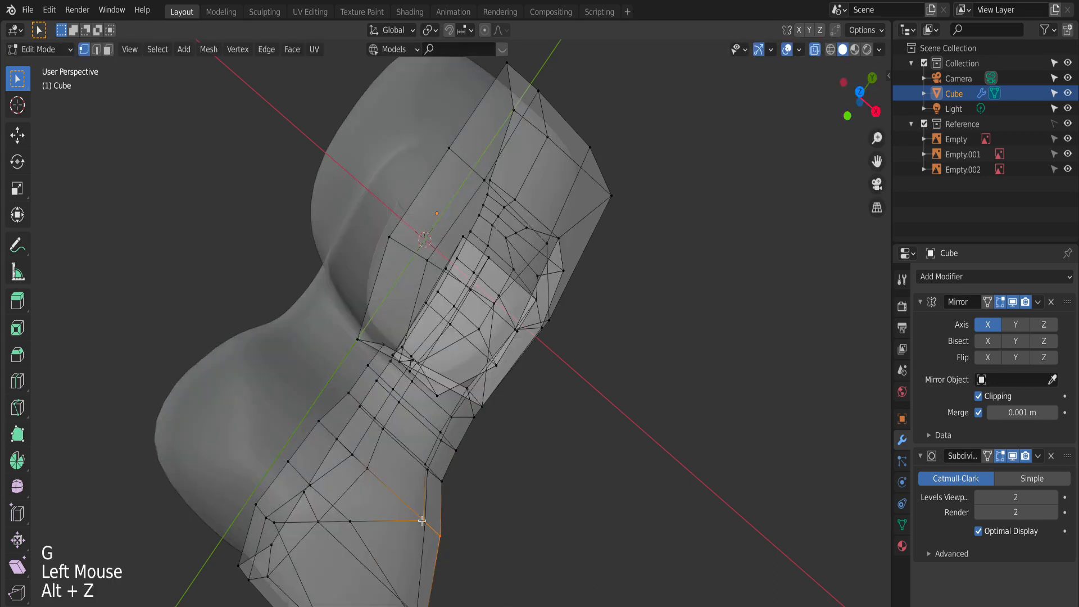
left_click_drag(409, 505, 457, 560, "shift")
key("alt+z")
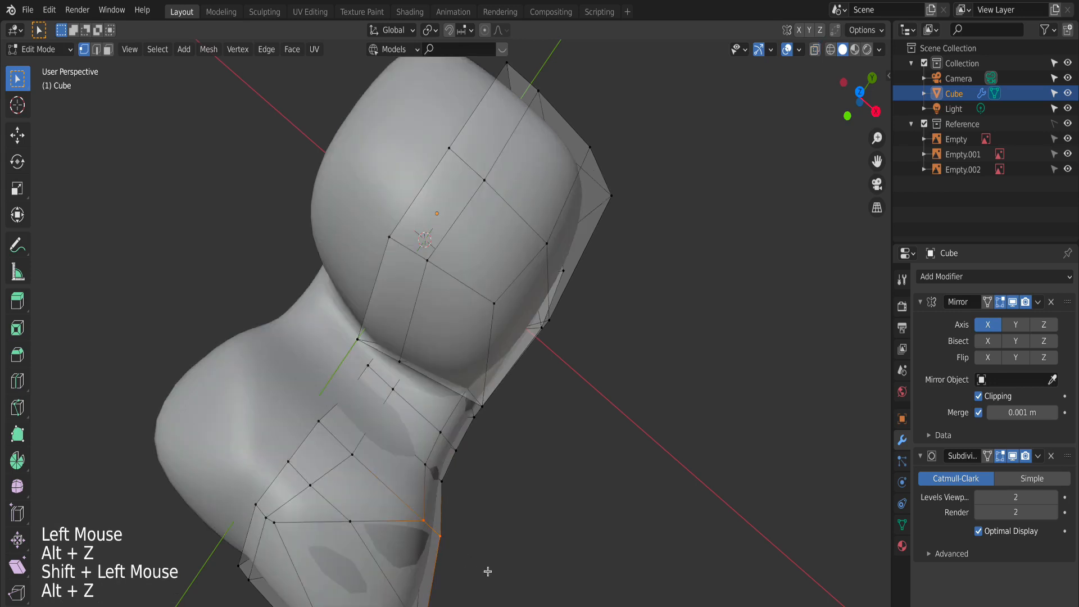
key("g")
key("y")
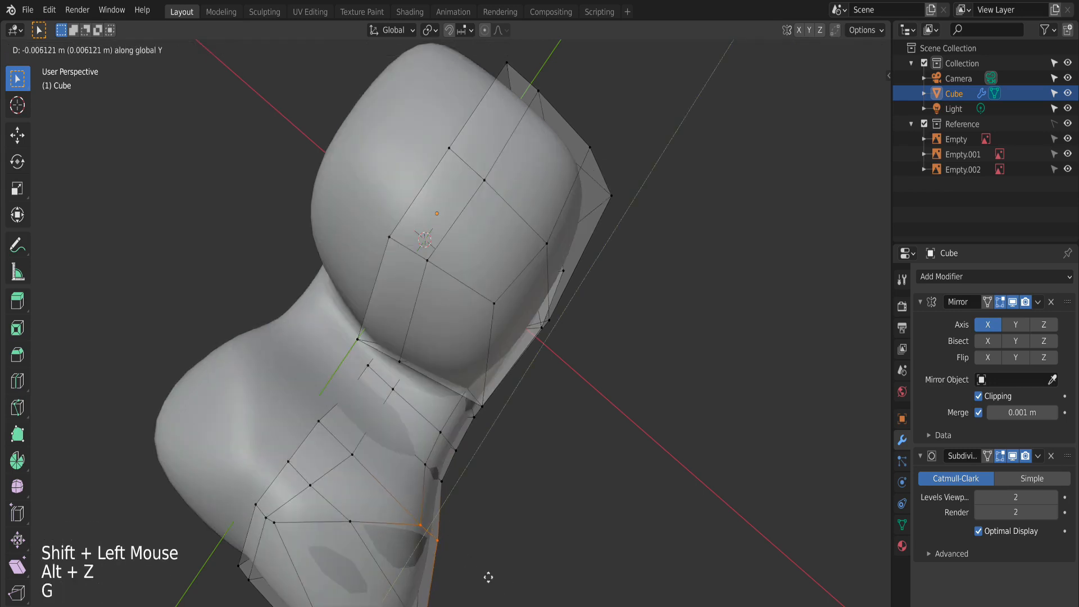
left_click(482, 568)
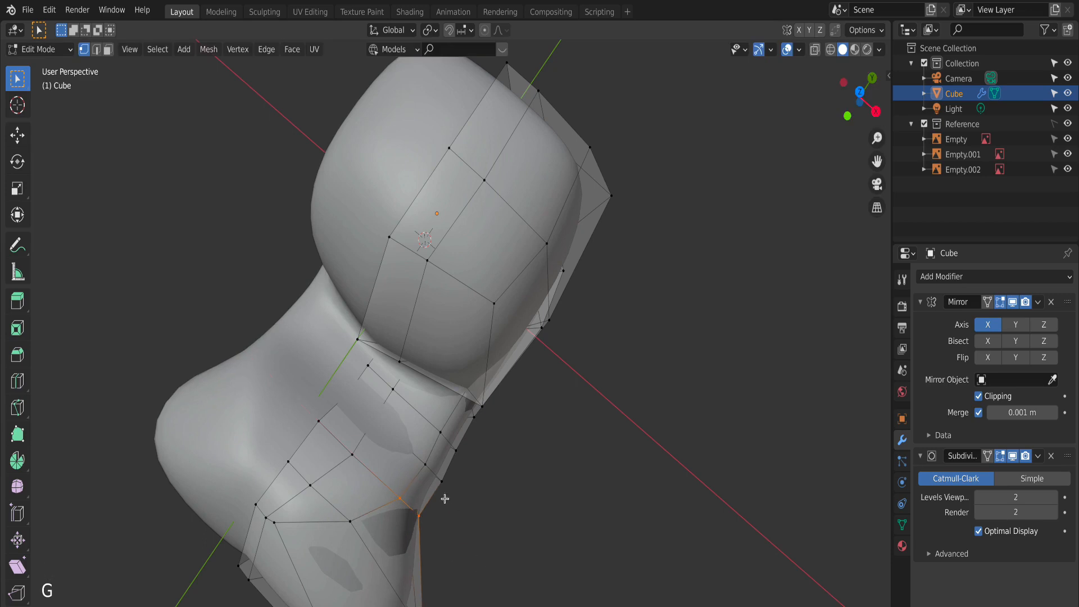
Pull the outer side vertices of the first edge loop behind the muzzle's bulge inward along X.
key("alt+z")
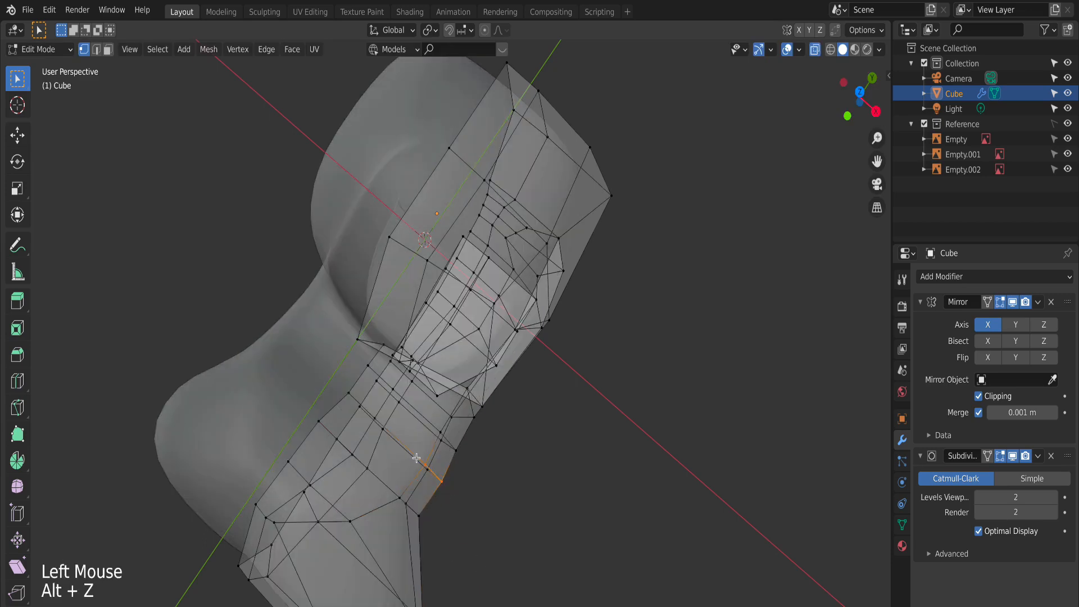
left_click_drag(413, 455, 454, 501)
key("alt+z")
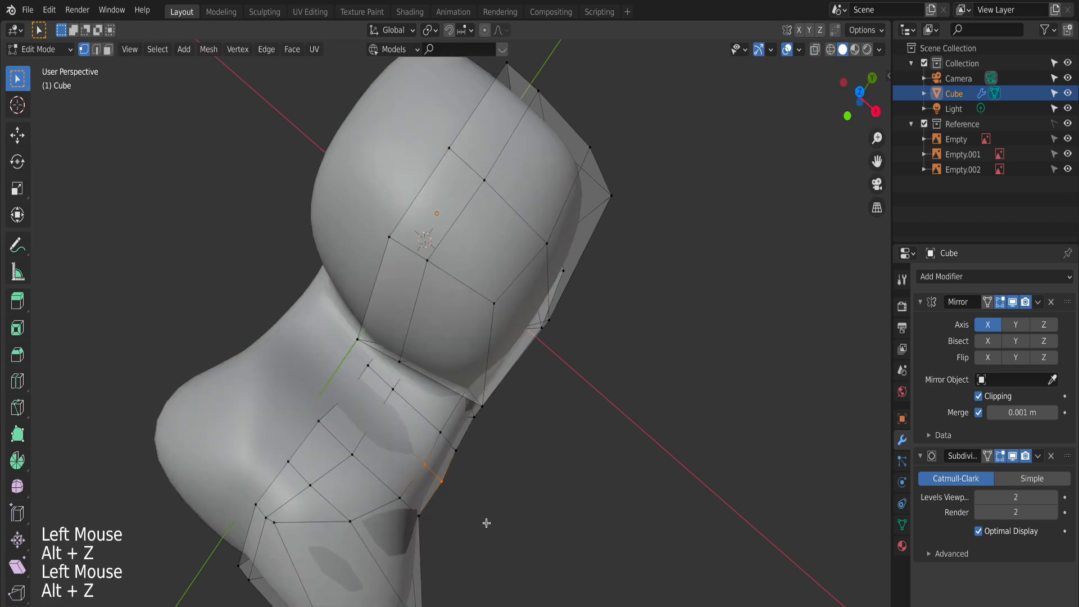
key("g")
key("x")
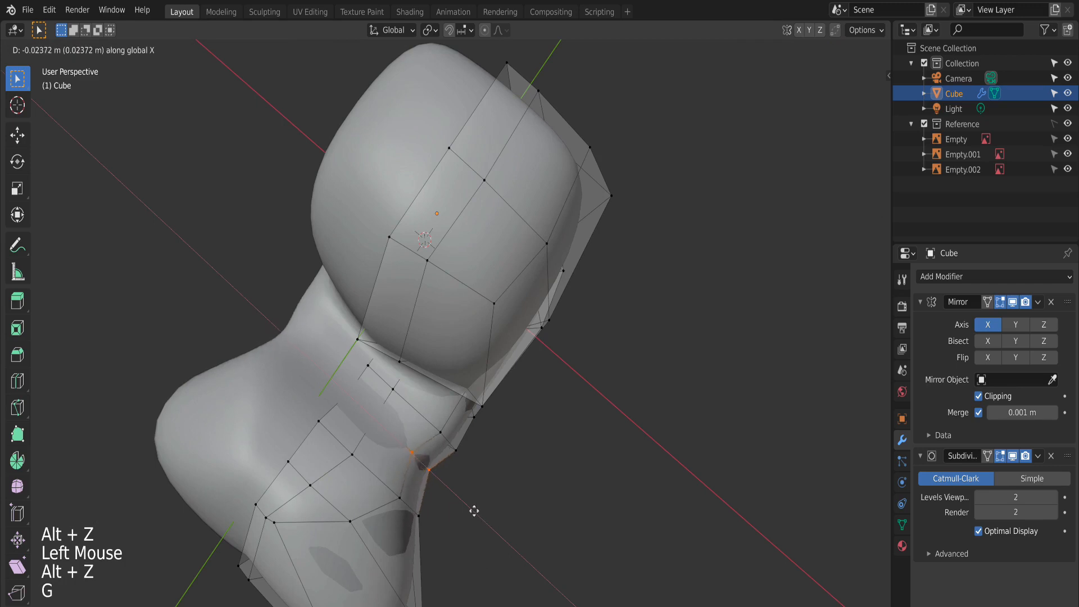
left_click(476, 514)
Pull the outer side vertices of the second loop behind the muzzle's bulge inward along X and view the smoothed head in Object Mode.
key("alt+z")
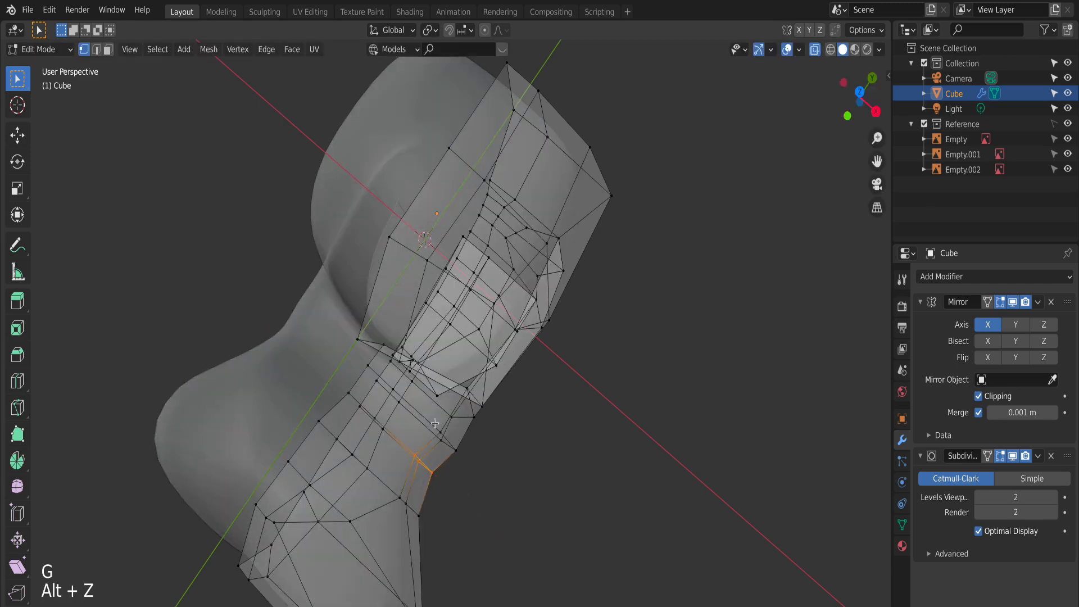
left_click_drag(435, 425, 467, 466)
key("alt+z")
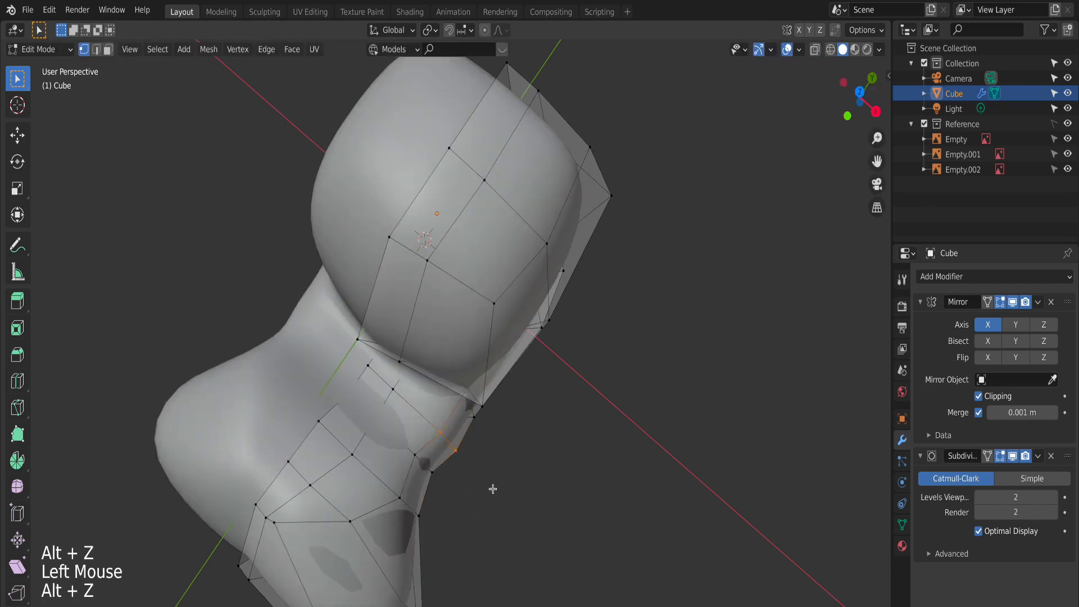
key("g")
key("x")
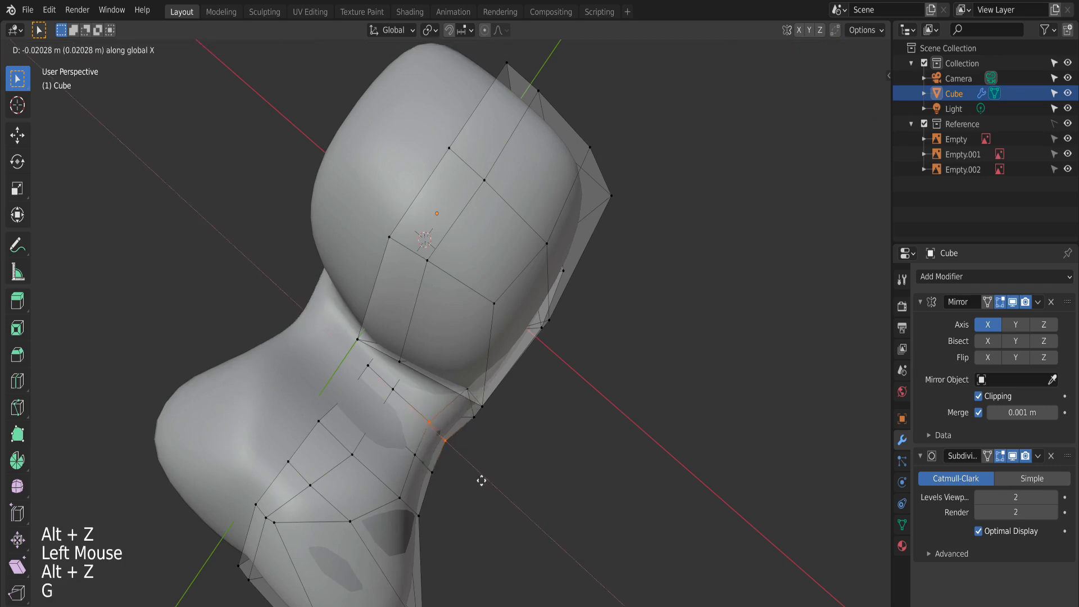
key("Tab")
middle_click_drag(494, 513, 671, 414)
scroll(680, 433, "down", 2)
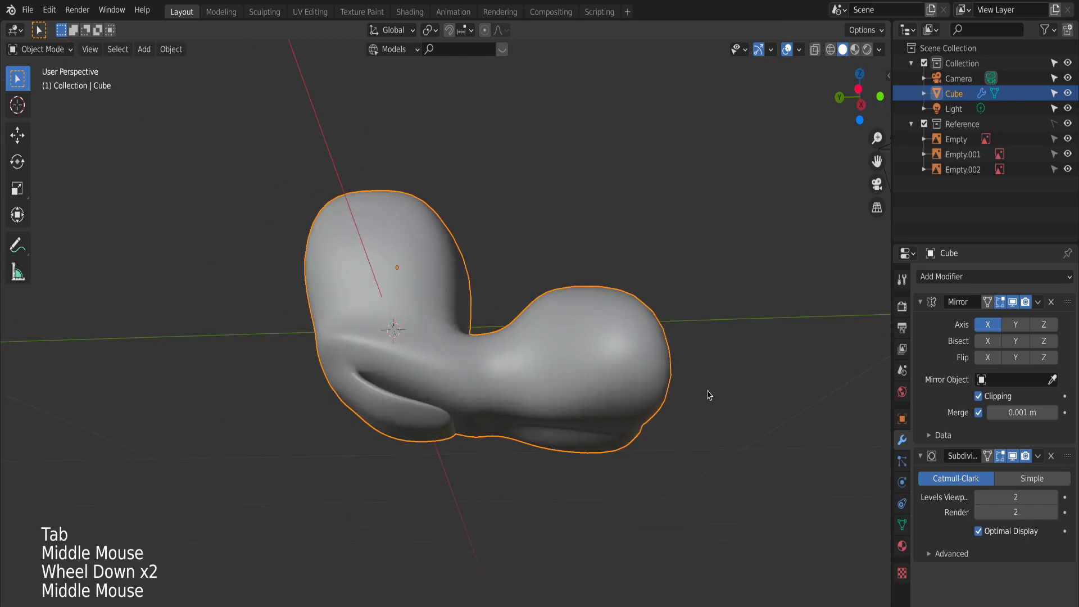
Slide the outer mid-height vertex on the front of the muzzle rearward along its side edge.
key("KP_3")
scroll(295, 516, "up", 2)
key("Tab")
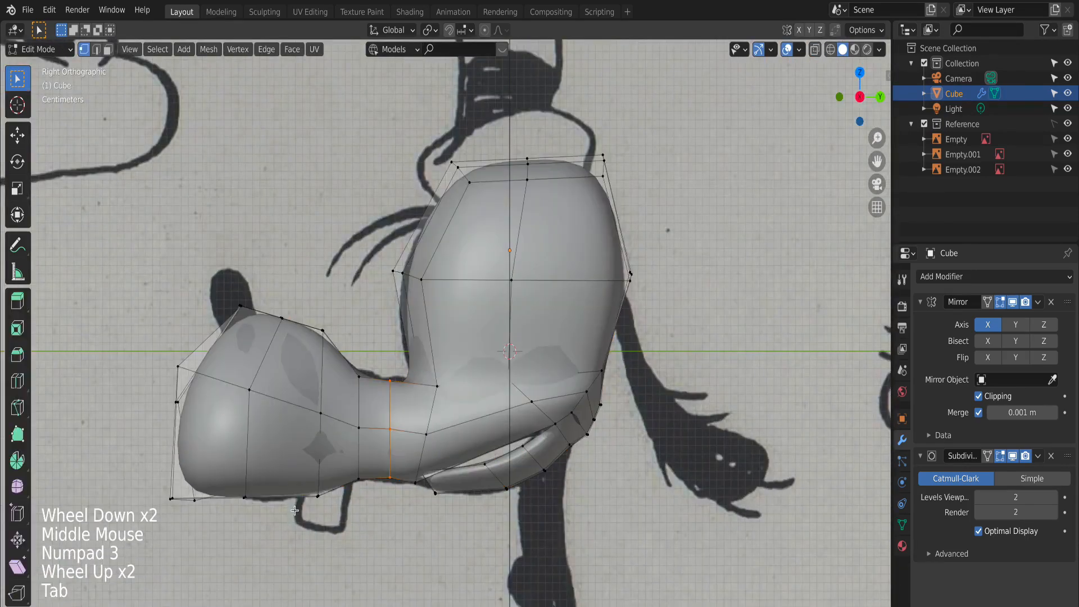
middle_click_drag(295, 516, 520, 357, "shift")
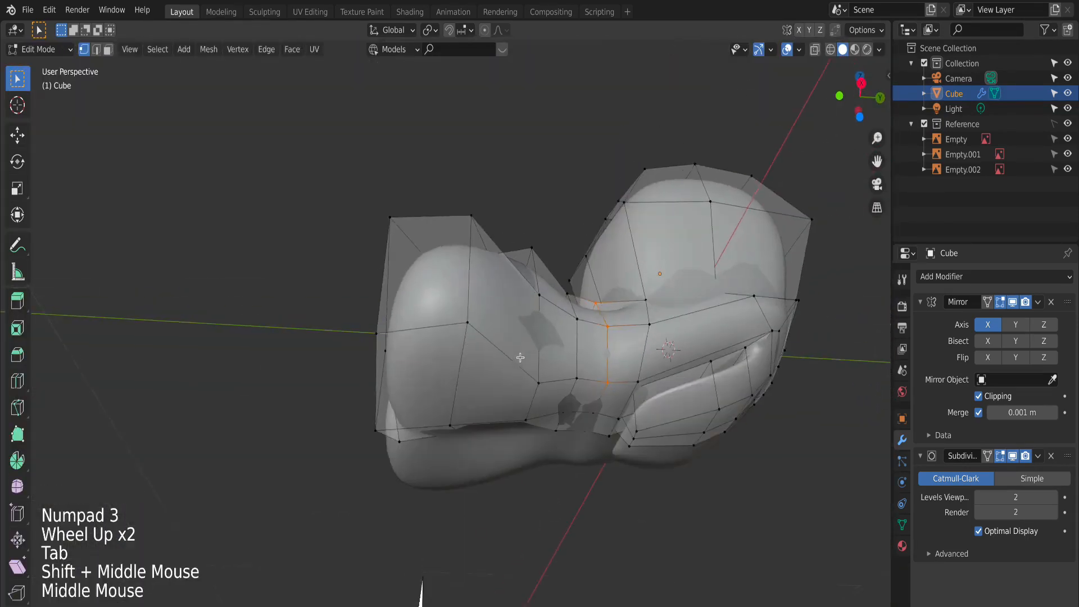
left_click(382, 336)
key("g")
key("g")
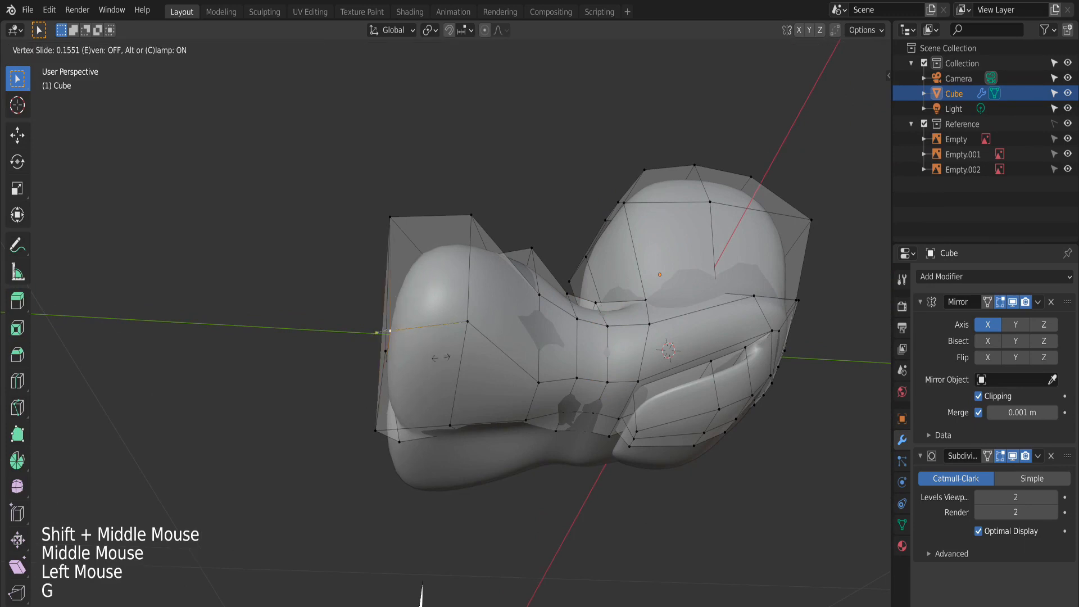
left_click(454, 352)
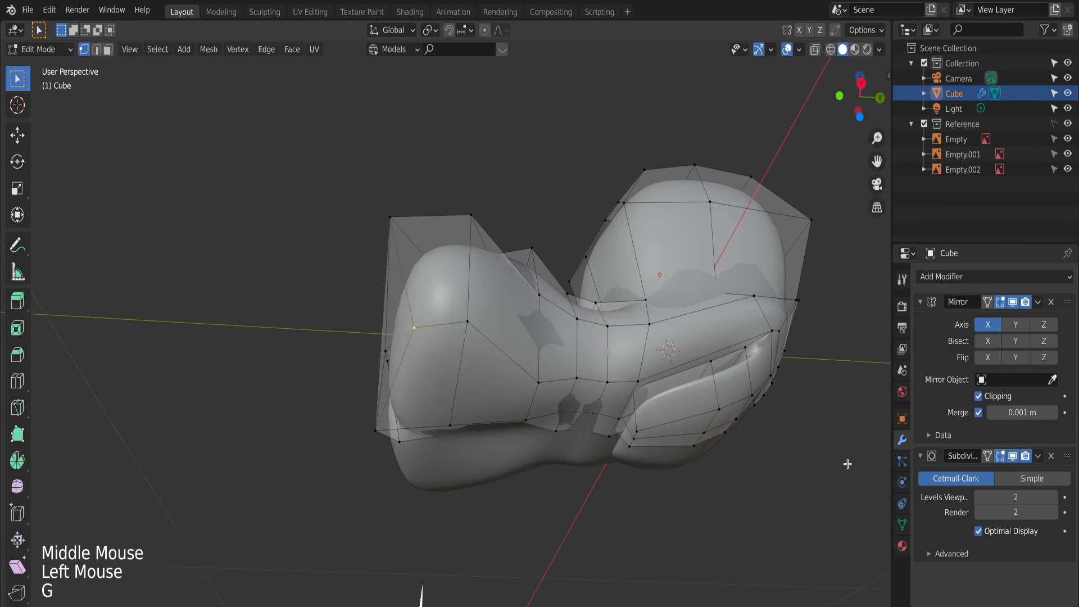
Enable on-cage display for the Subdivision modifier and slide the side vertex of the muzzle's middle loop rearward along its edge.
left_click(987, 456)
middle_click_drag(512, 383, 504, 417, "shift")
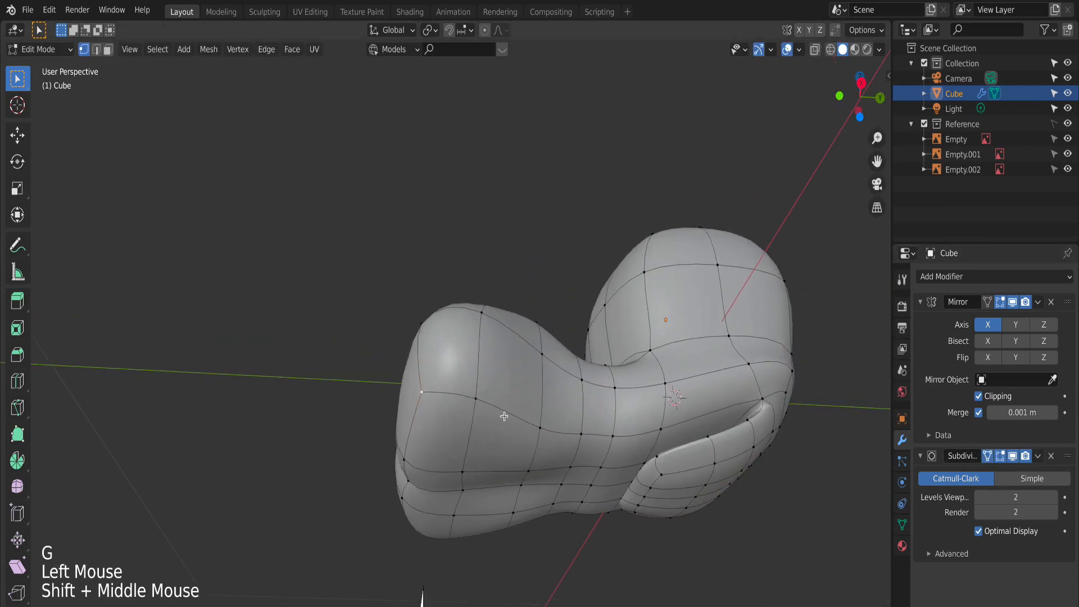
left_click(491, 405)
key("g")
key("g")
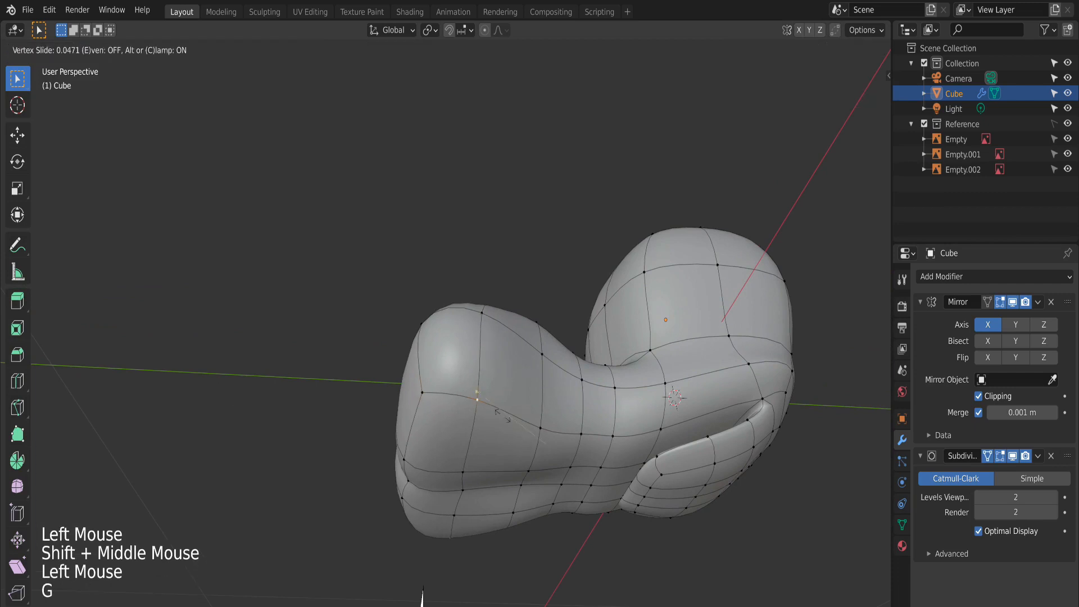
left_click(553, 429)
Move the mid-height vertex beside the centreline on the muzzle's front forward along Y.
key("Tab")
middle_click_drag(553, 430, 427, 393)
key("Tab")
left_click(393, 358)
left_click(334, 344, "shift")
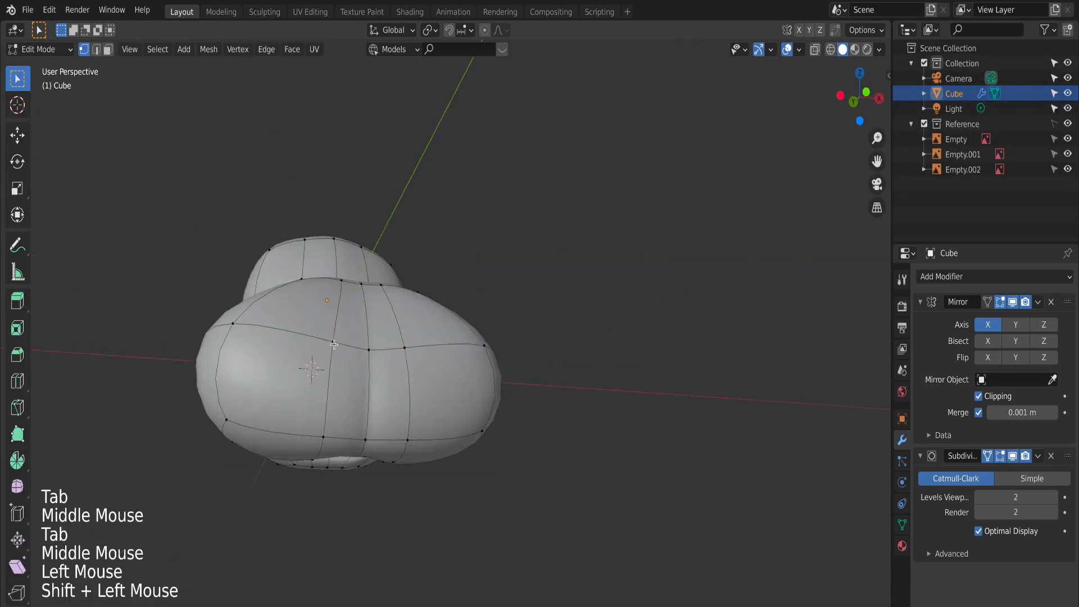
left_click(383, 363)
scroll(383, 364, "up", 2)
middle_click_drag(383, 364, 453, 378)
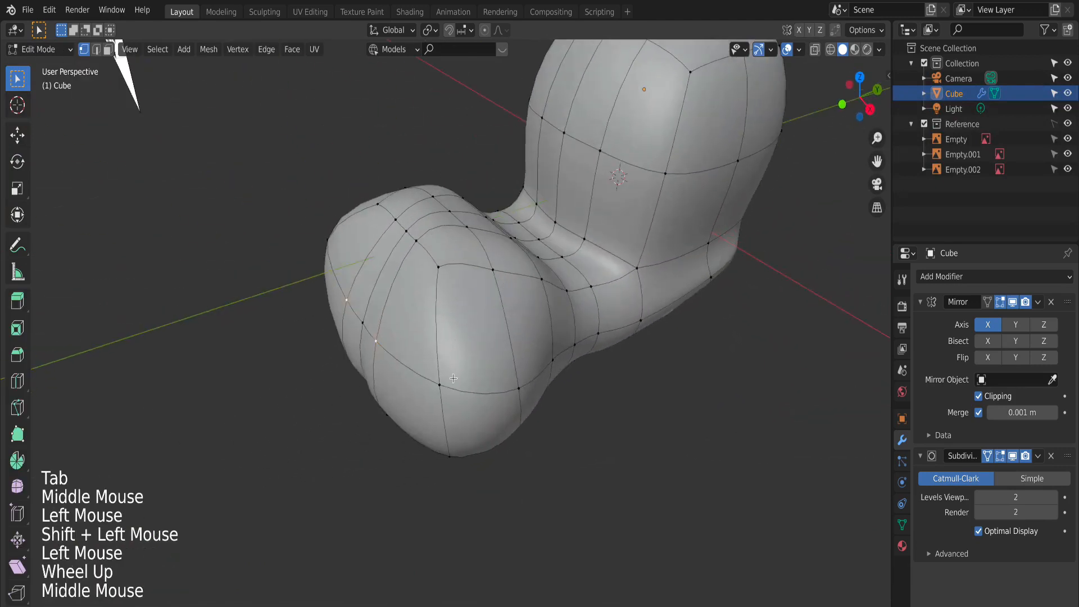
key("g")
key("y")
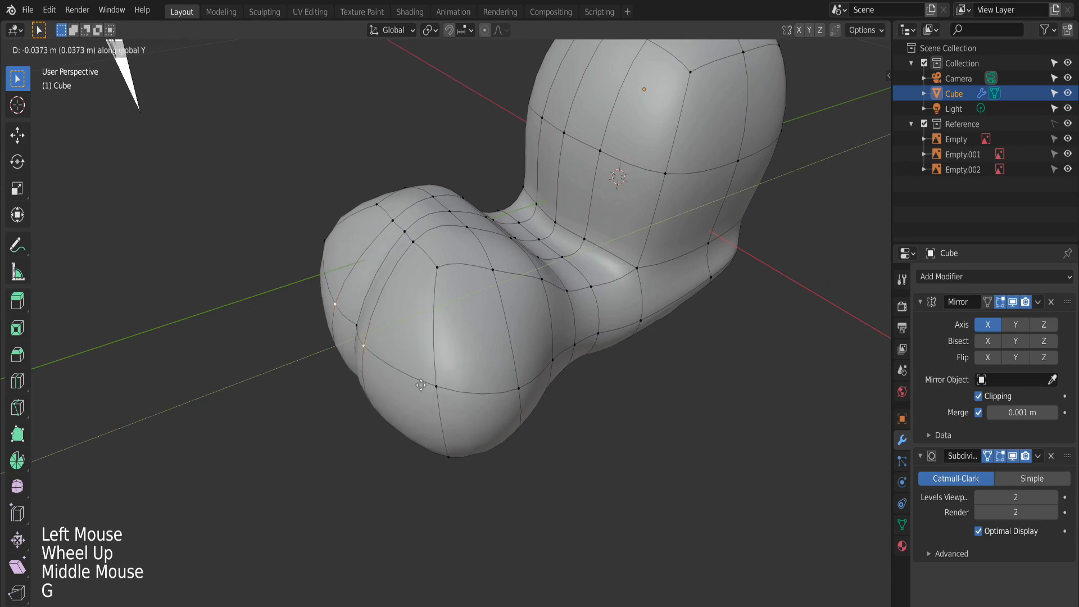
left_click(402, 386)
Check the muzzle's profile against the side reference and move the upper outer vertex at the rear of its bulge inward along X.
middle_click_drag(402, 386, 455, 378)
key("KP_3")
key("Tab")
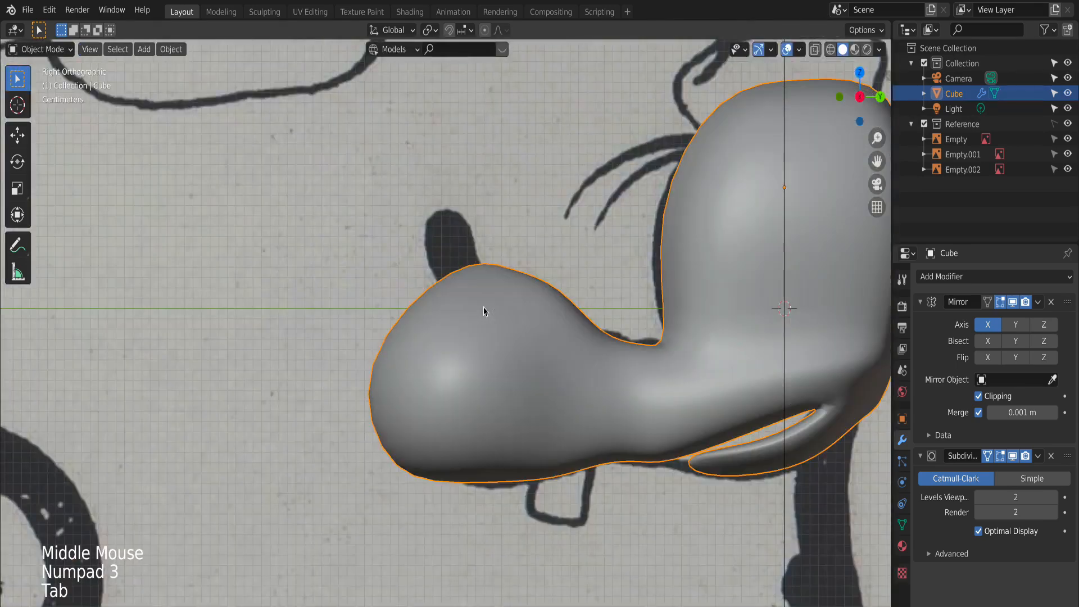
scroll(498, 316, "down", 4)
middle_click_drag(498, 316, 427, 418)
key("Tab")
scroll(427, 419, "up", 2)
left_click(329, 434)
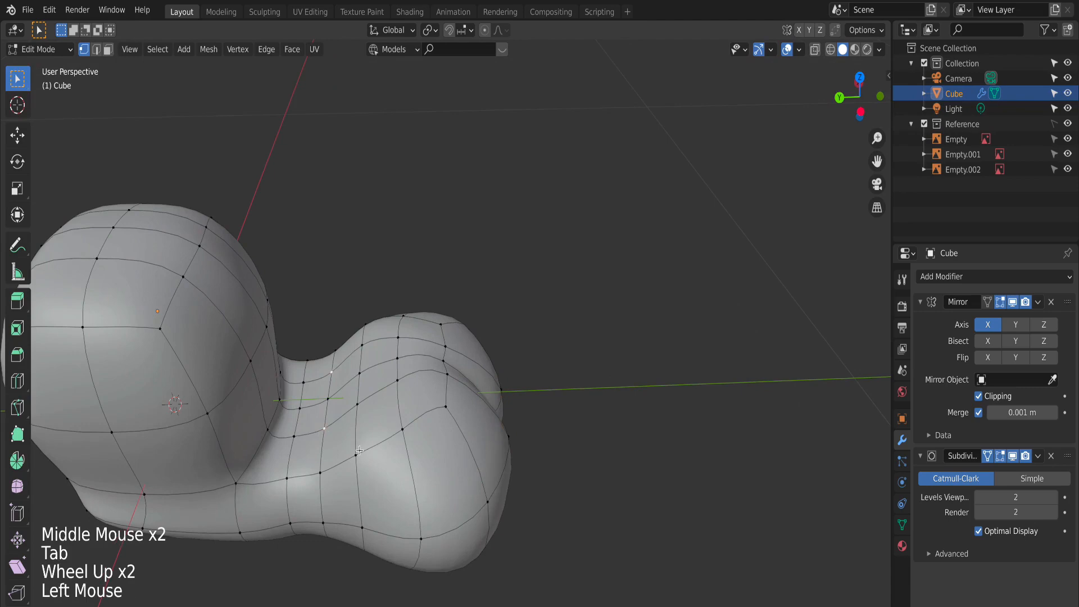
middle_click_drag(436, 501, 514, 540)
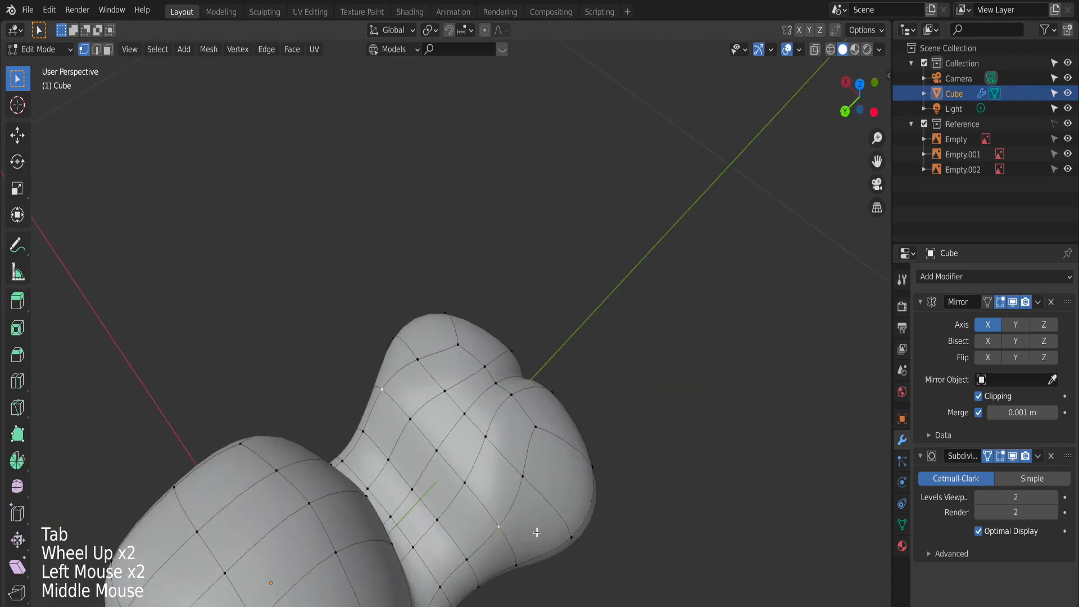
key("g")
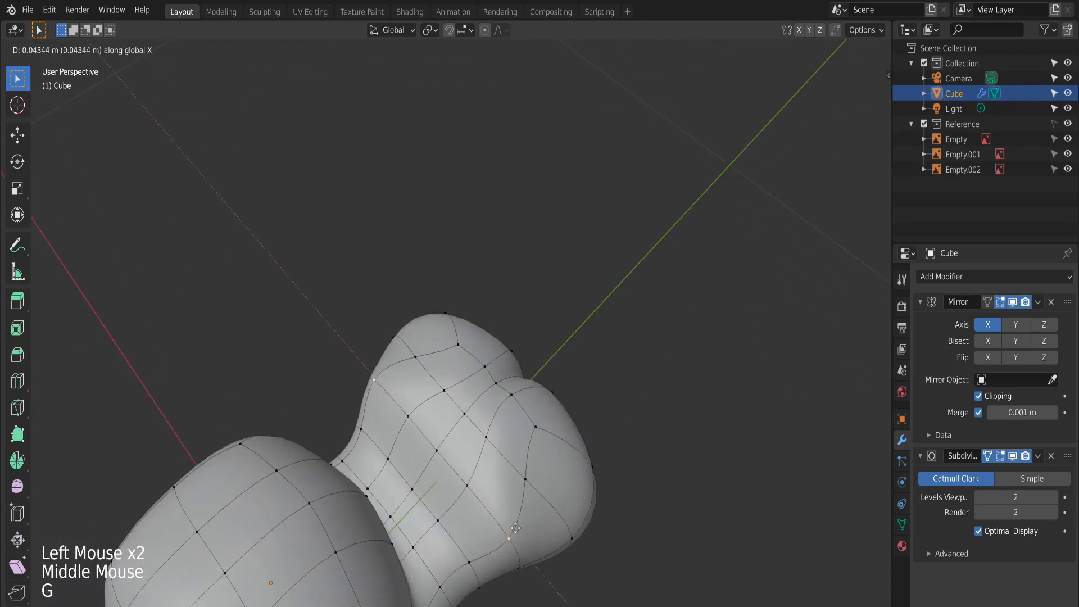
left_click(565, 601)
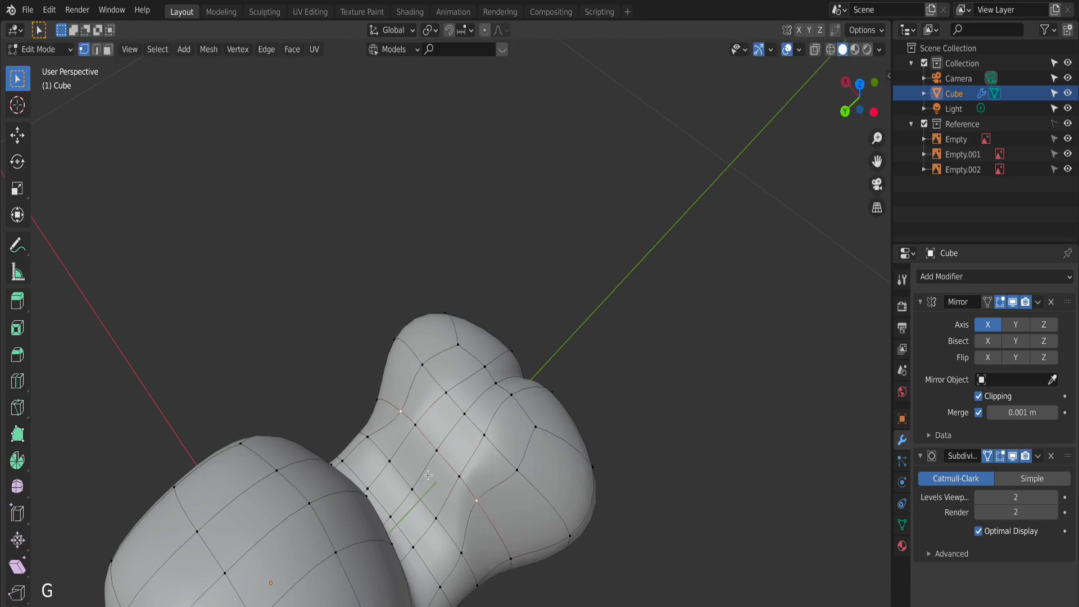